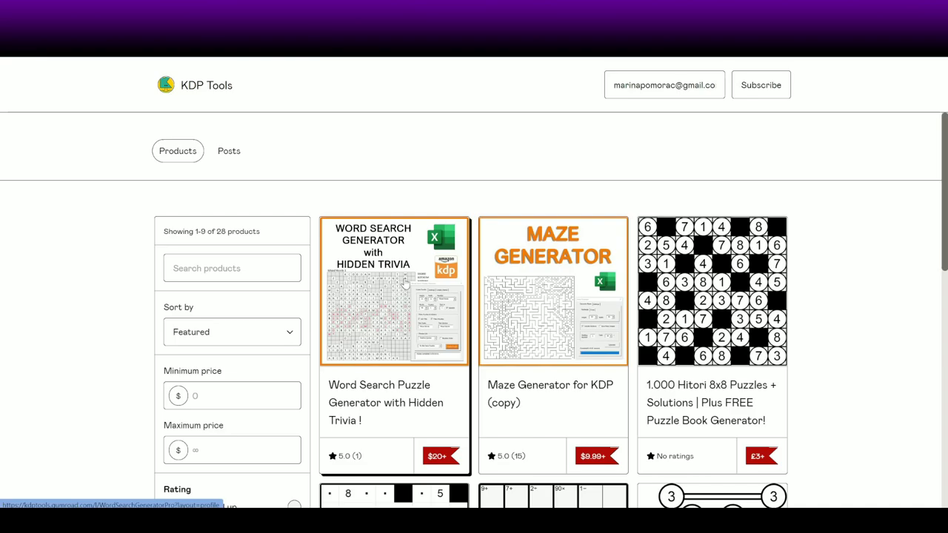
Browse the KDP Tools puzzle products as far as the FREE Puzzle Book Generator for KDP.
scroll(405, 284, down, 2)
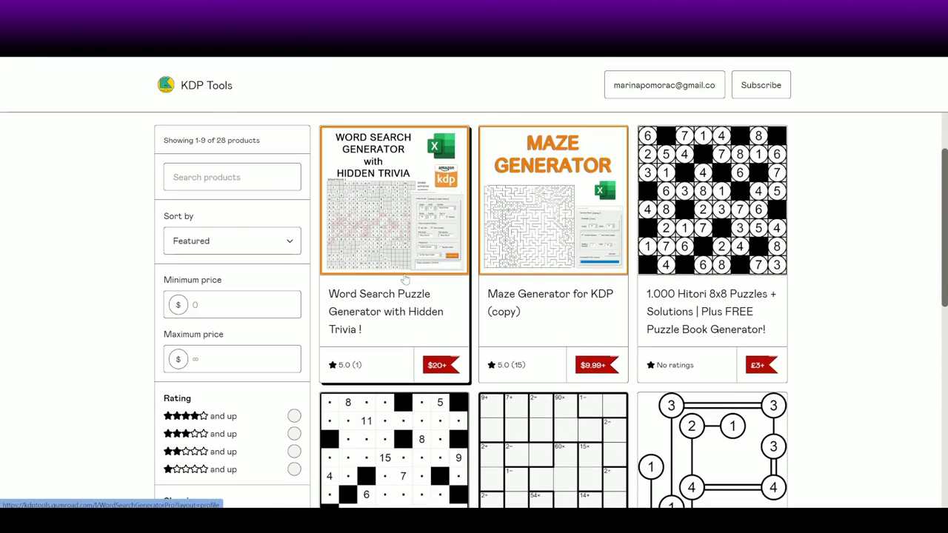
scroll(406, 278, down, 1)
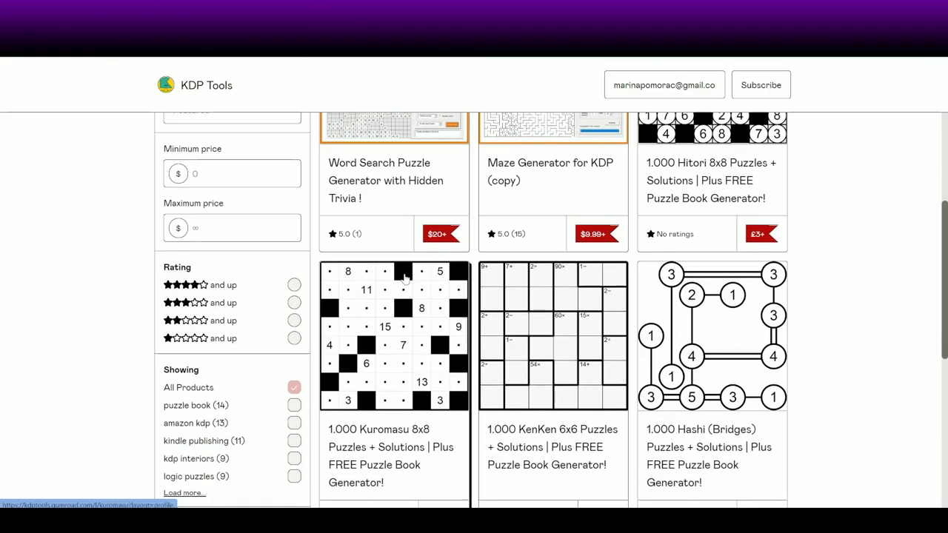
scroll(406, 278, down, 1)
scroll(404, 277, down, 2)
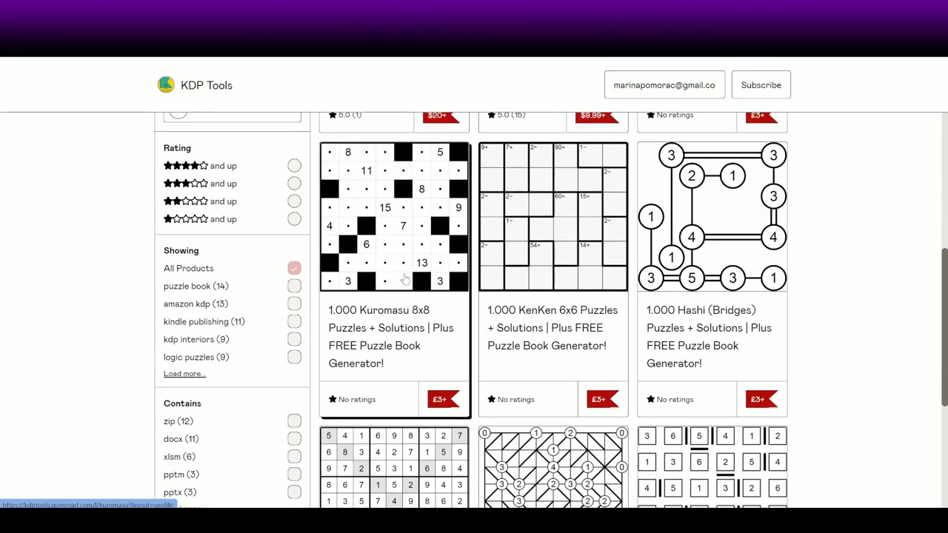
scroll(561, 249, up, 1)
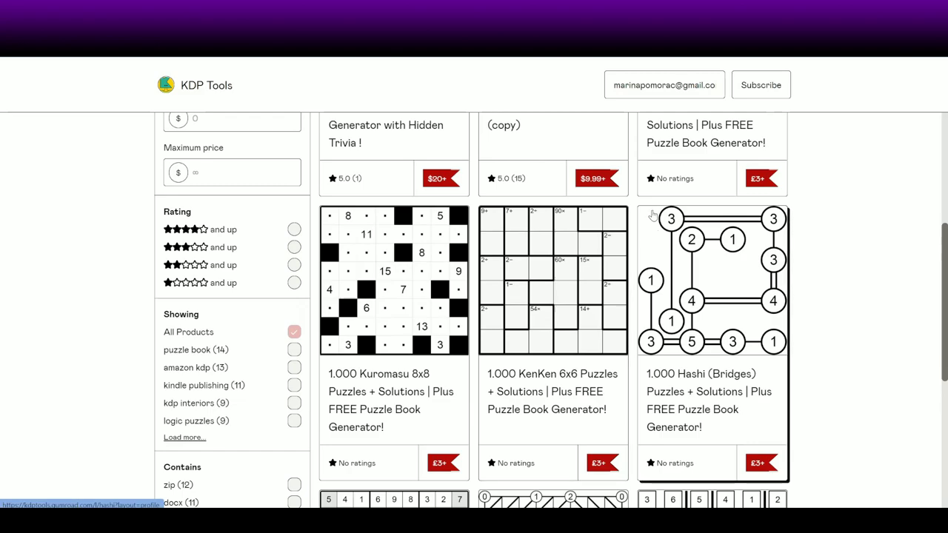
scroll(701, 255, up, 1)
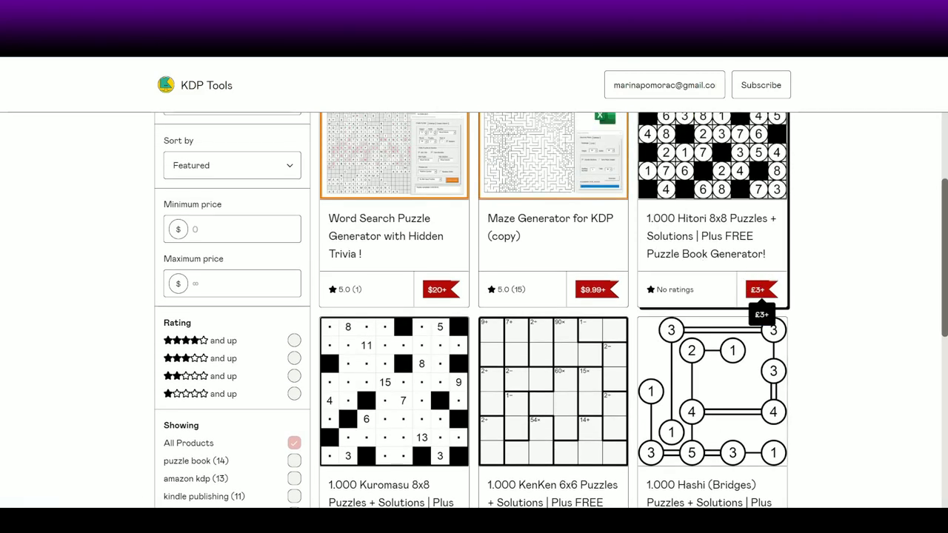
scroll(685, 265, down, 1)
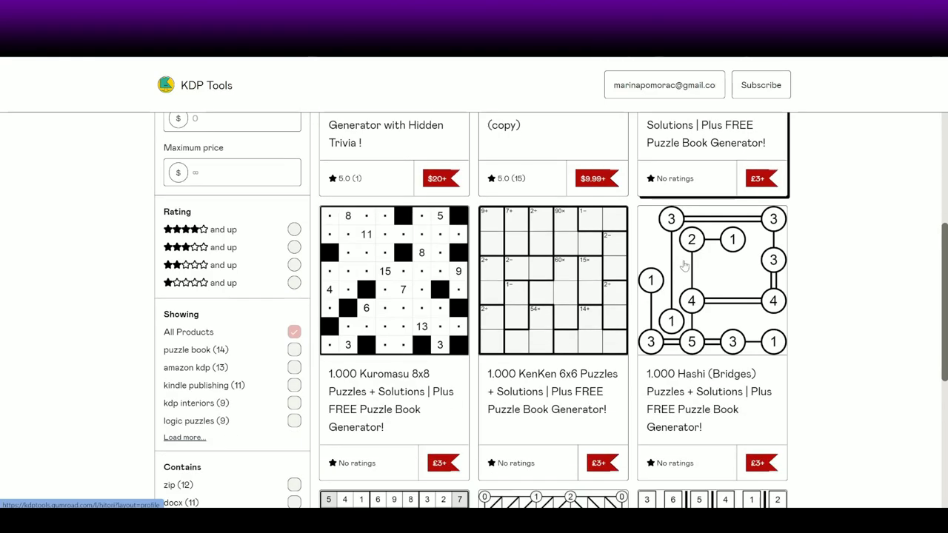
scroll(555, 252, down, 1)
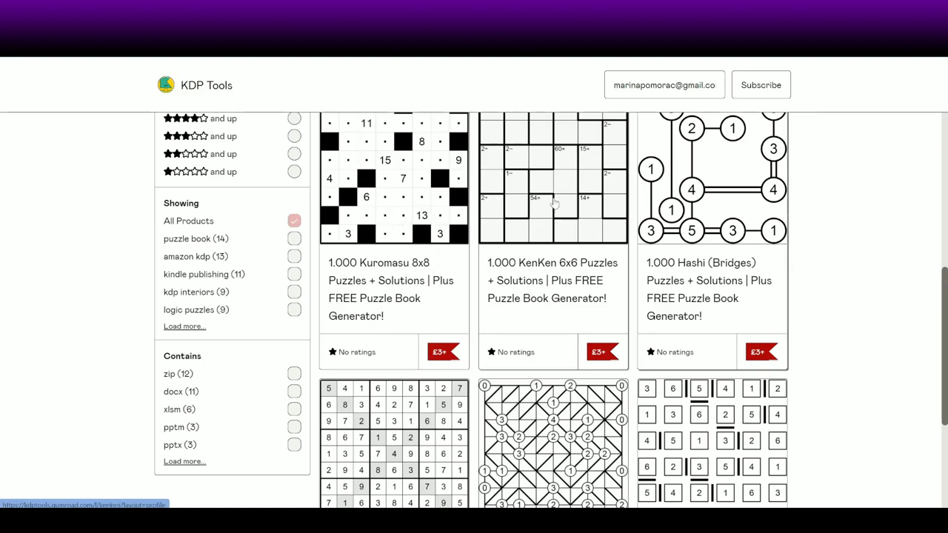
scroll(544, 204, down, 3)
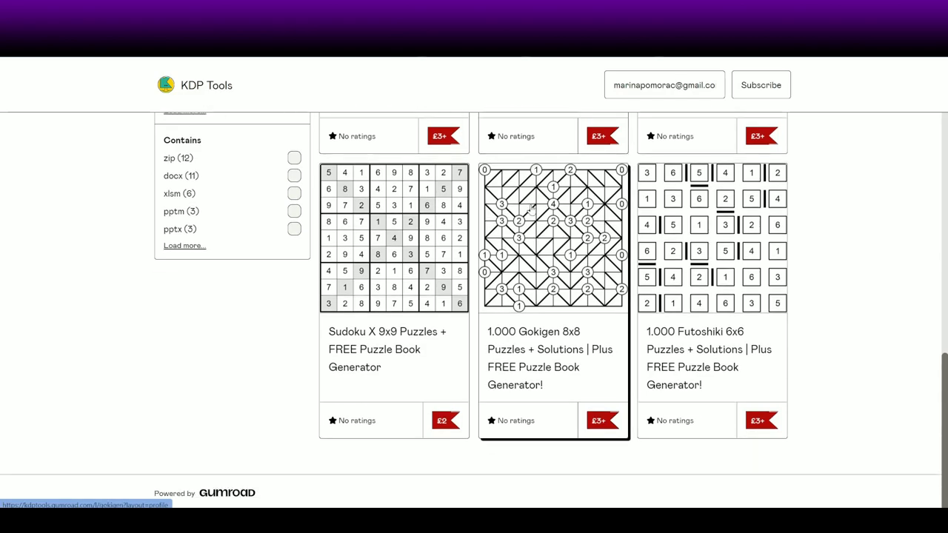
scroll(581, 263, down, 2)
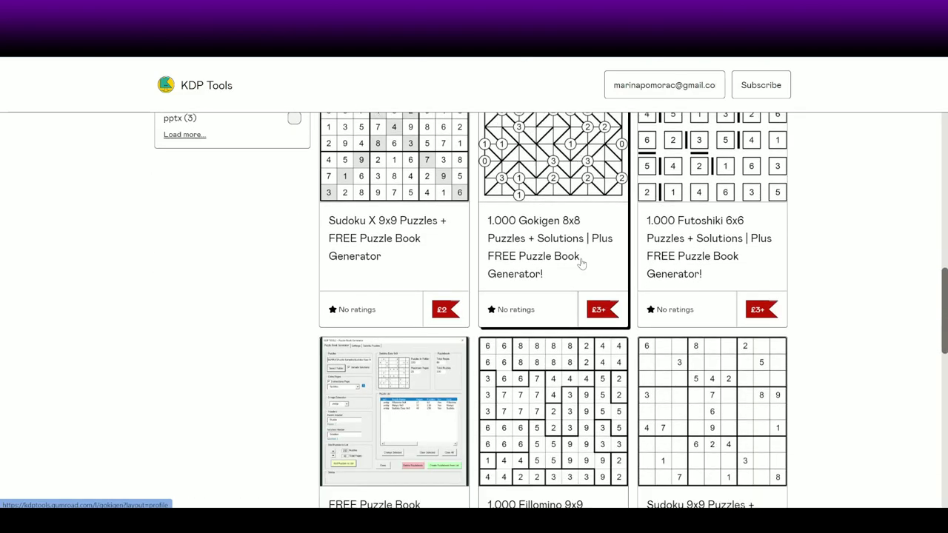
scroll(581, 263, down, 3)
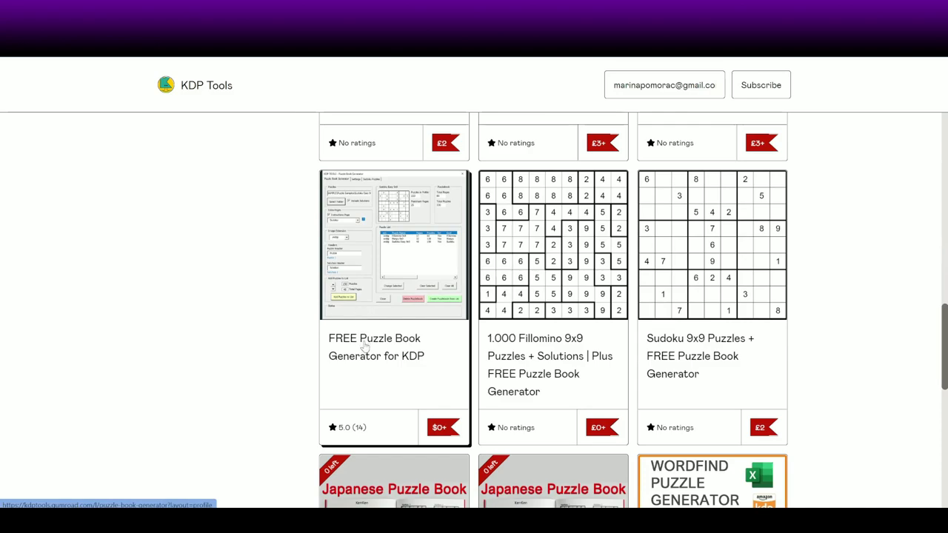
Open the FREE Puzzle Book Generator for KDP product and read its description, supported puzzle types and options.
click(384, 233)
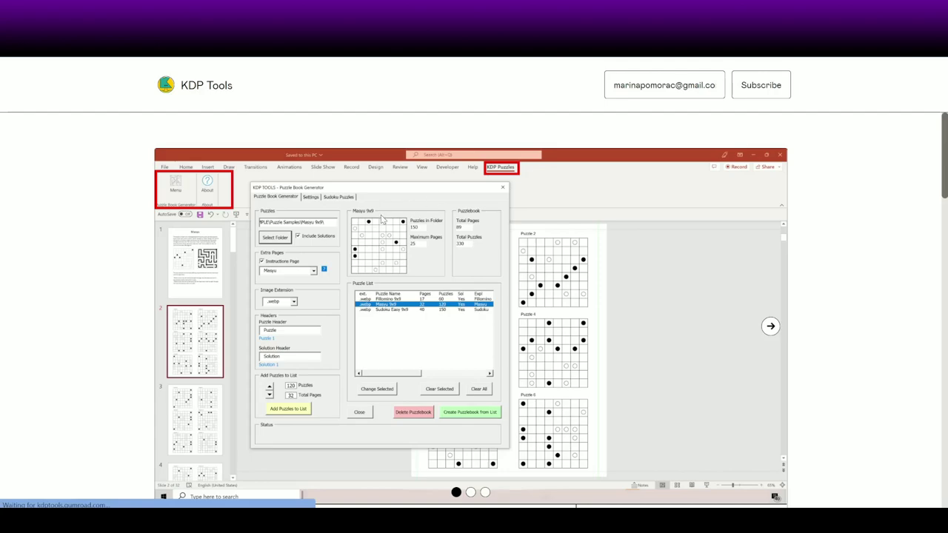
scroll(359, 282, down, 1)
scroll(360, 282, down, 3)
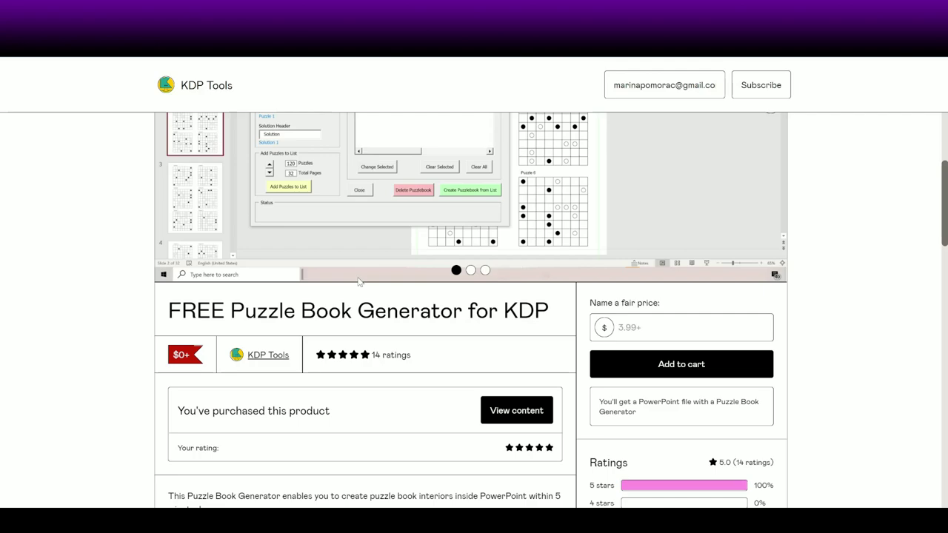
scroll(359, 282, down, 5)
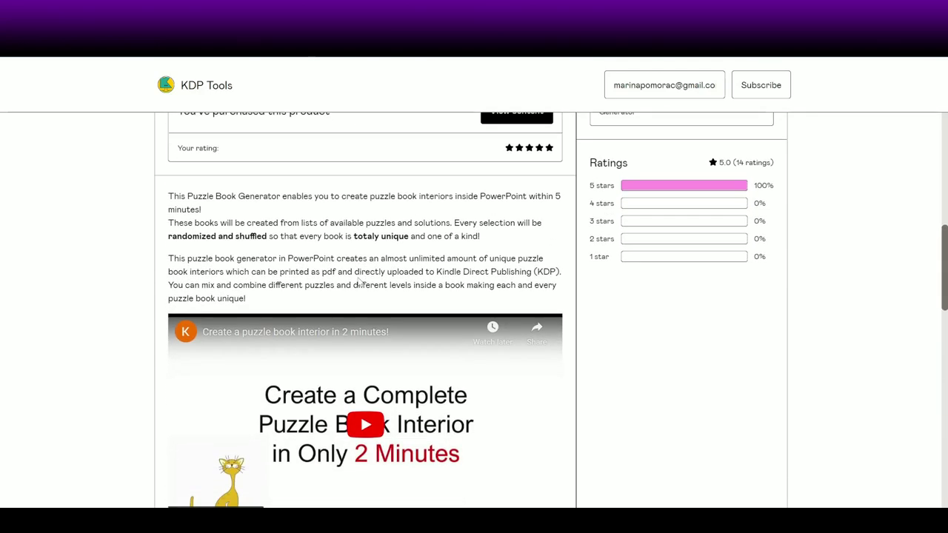
scroll(359, 282, down, 2)
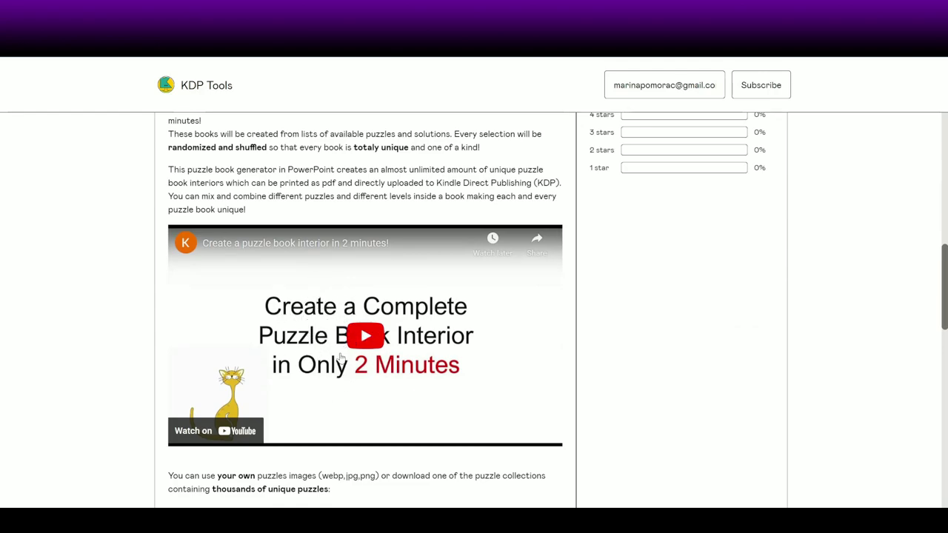
scroll(304, 304, down, 5)
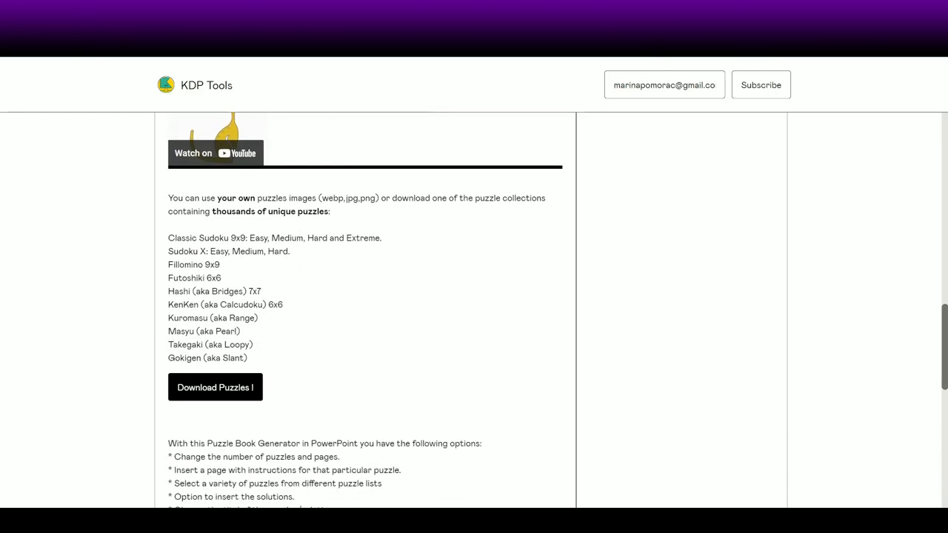
scroll(244, 296, down, 2)
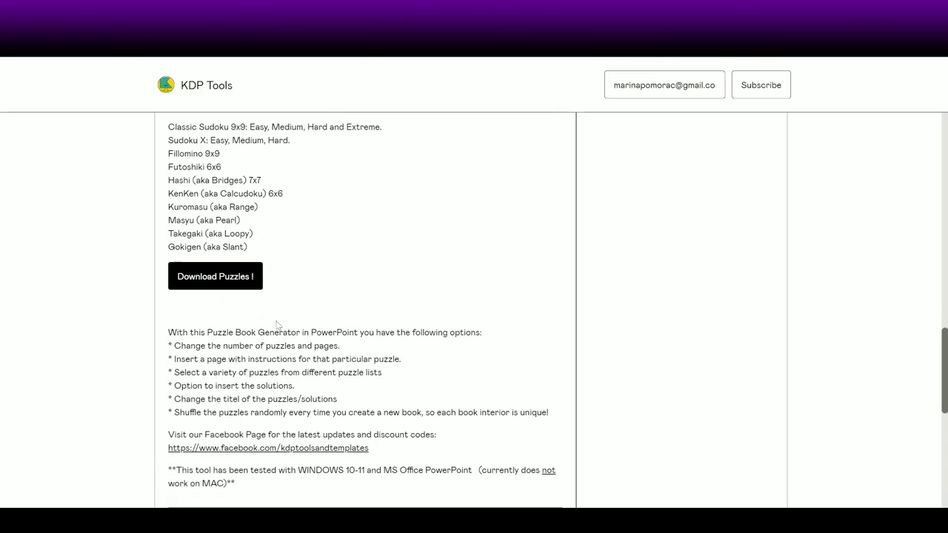
scroll(280, 337, down, 2)
scroll(278, 378, down, 1)
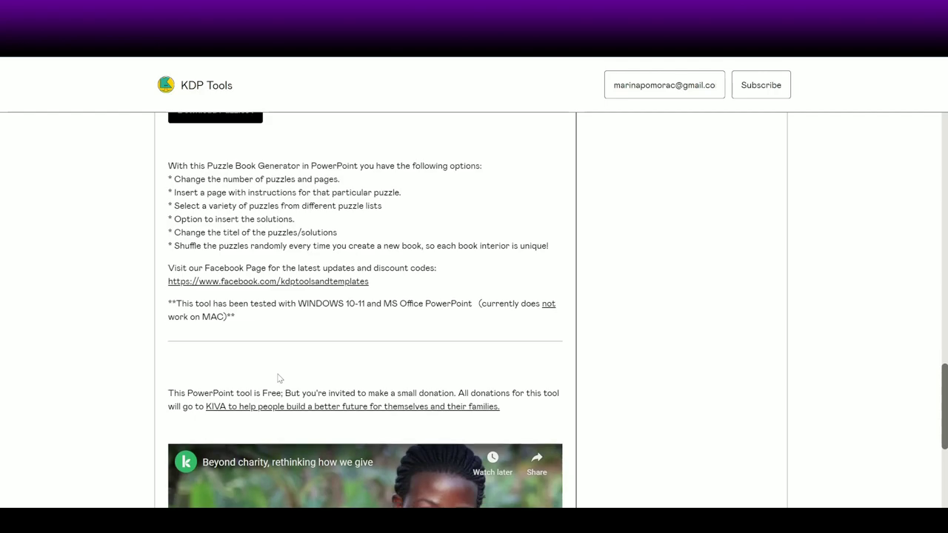
scroll(314, 381, up, 11)
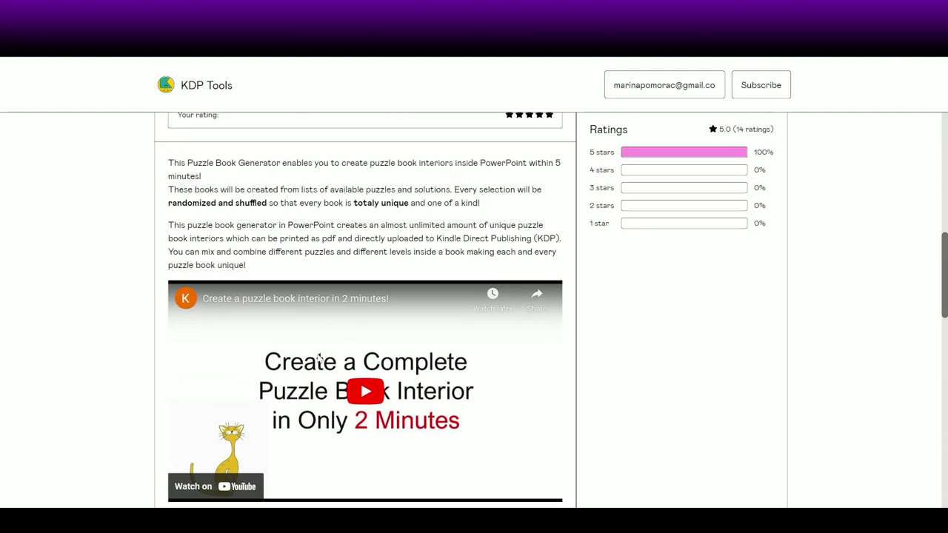
scroll(319, 358, up, 5)
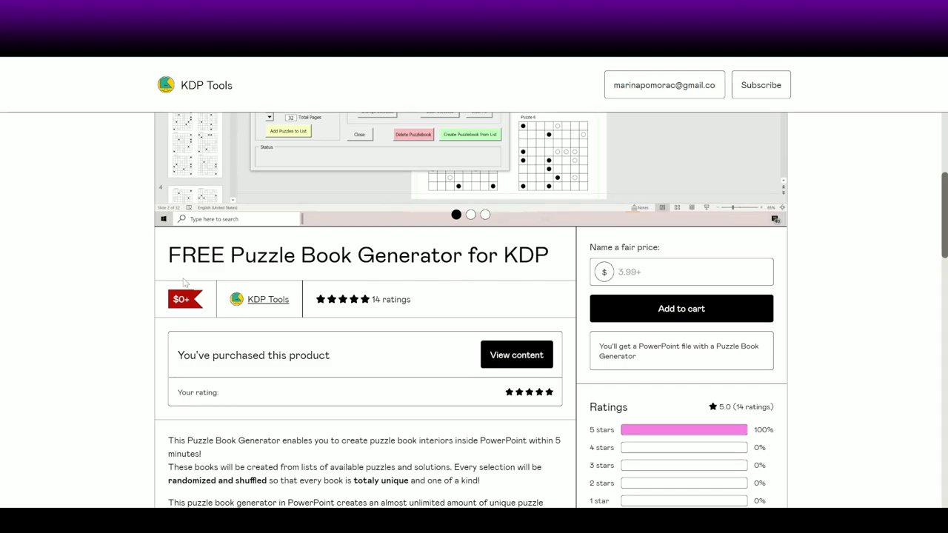
Activate the fair price field for the generator and review the donation section and the product's preview image.
click(620, 272)
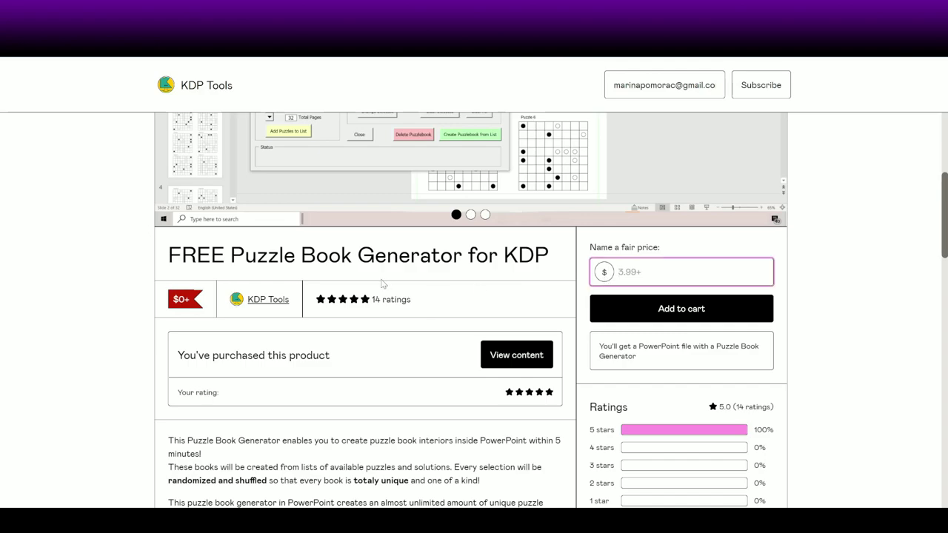
scroll(383, 283, down, 7)
scroll(383, 284, down, 8)
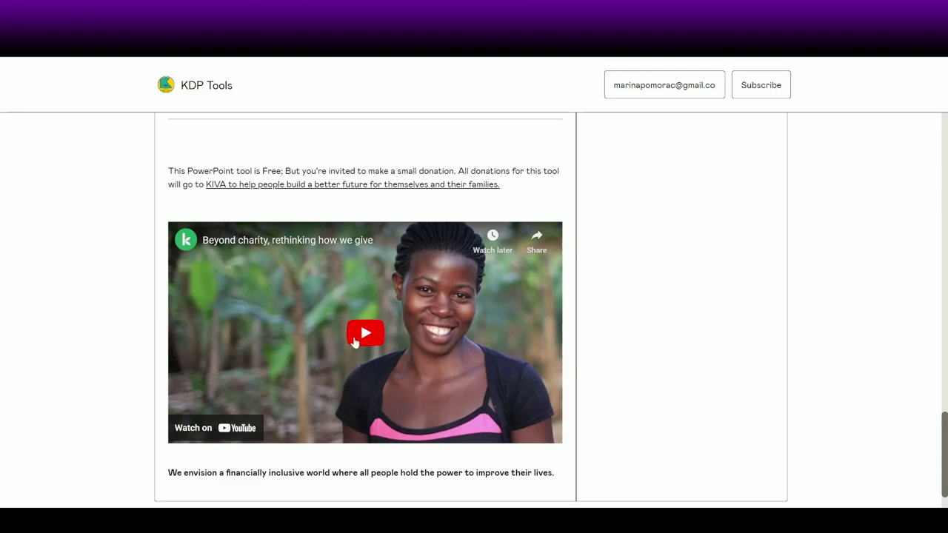
scroll(428, 302, down, 1)
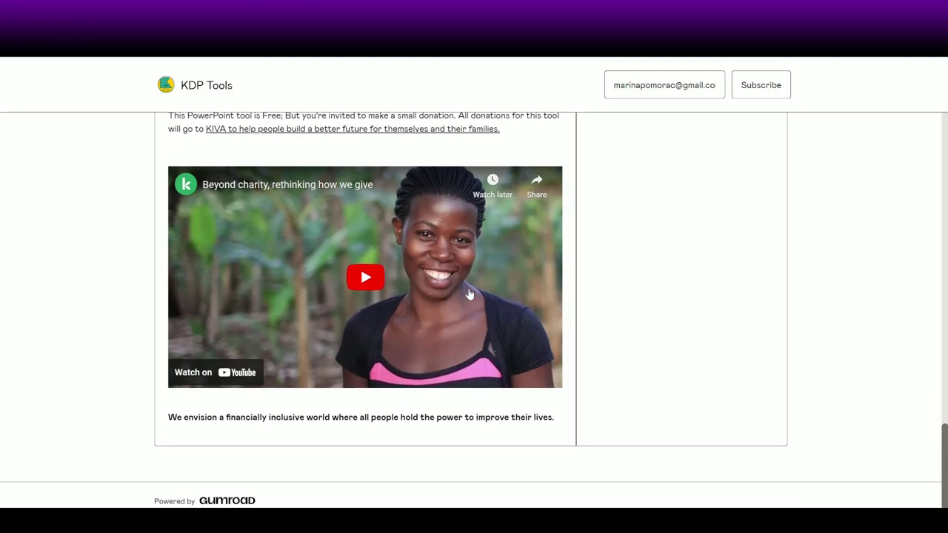
scroll(466, 292, up, 1)
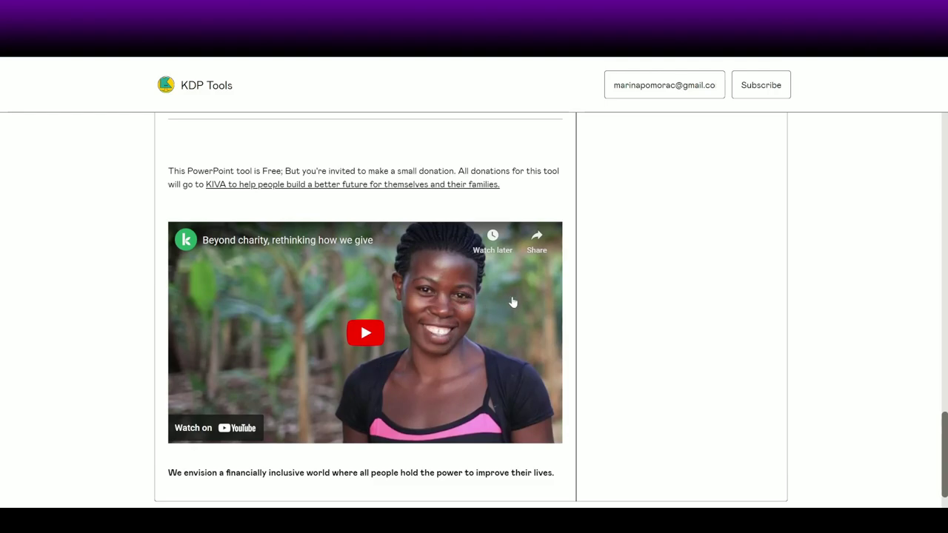
scroll(512, 302, up, 15)
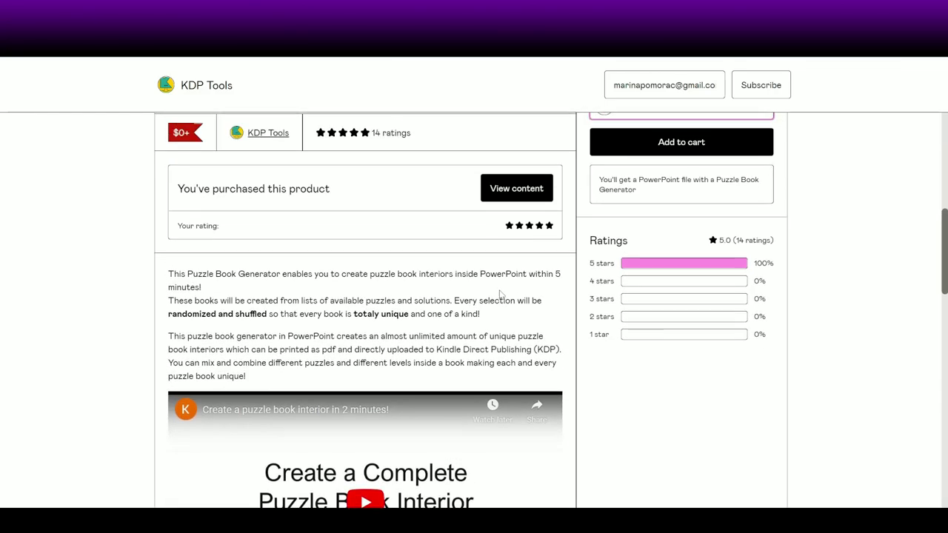
scroll(500, 294, up, 3)
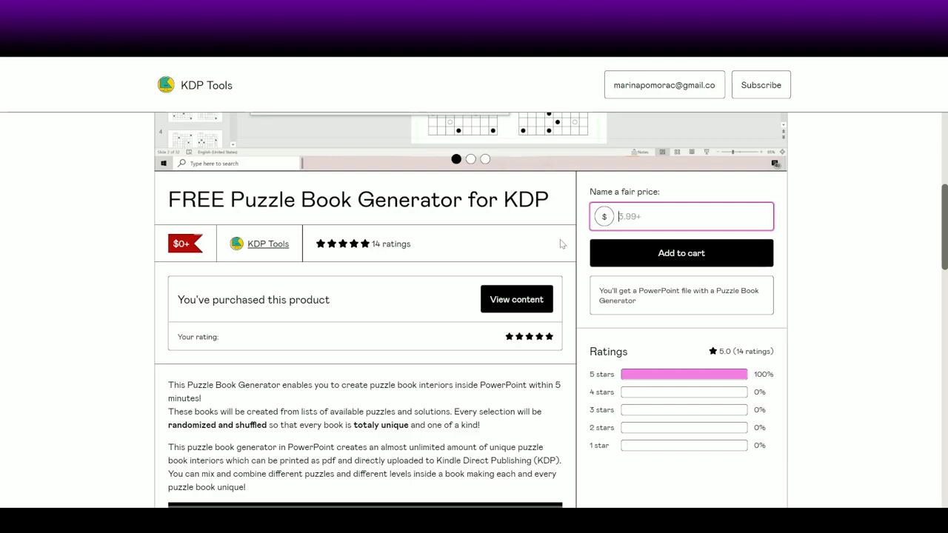
scroll(559, 239, up, 2)
scroll(558, 237, up, 3)
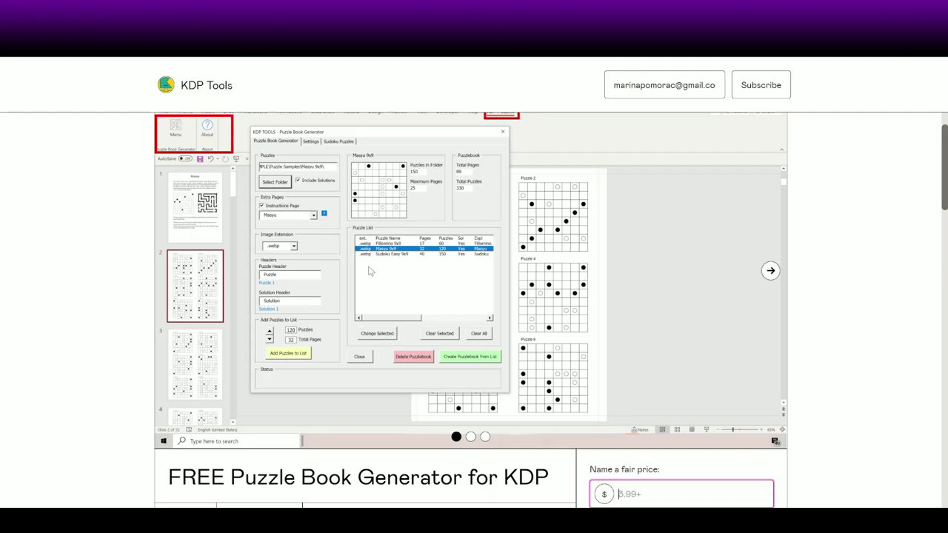
scroll(415, 270, down, 3)
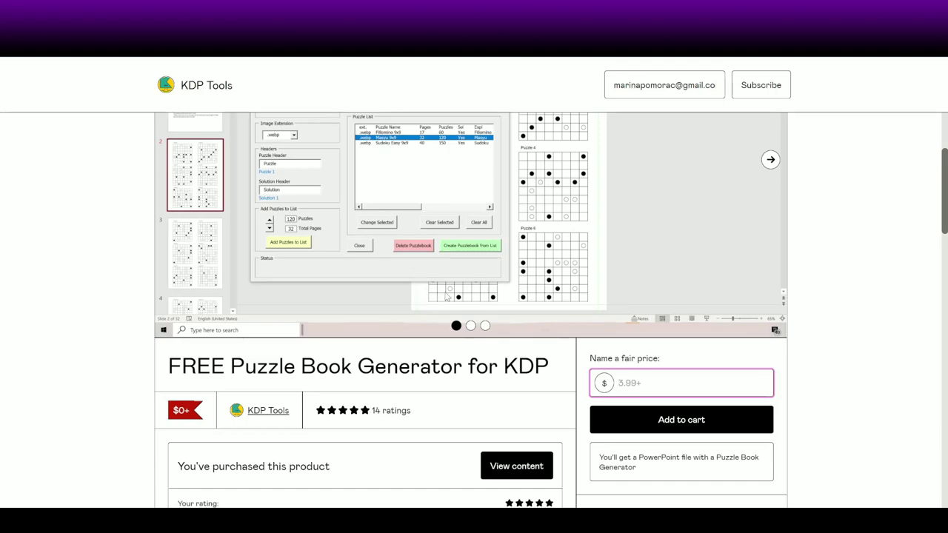
scroll(453, 266, up, 3)
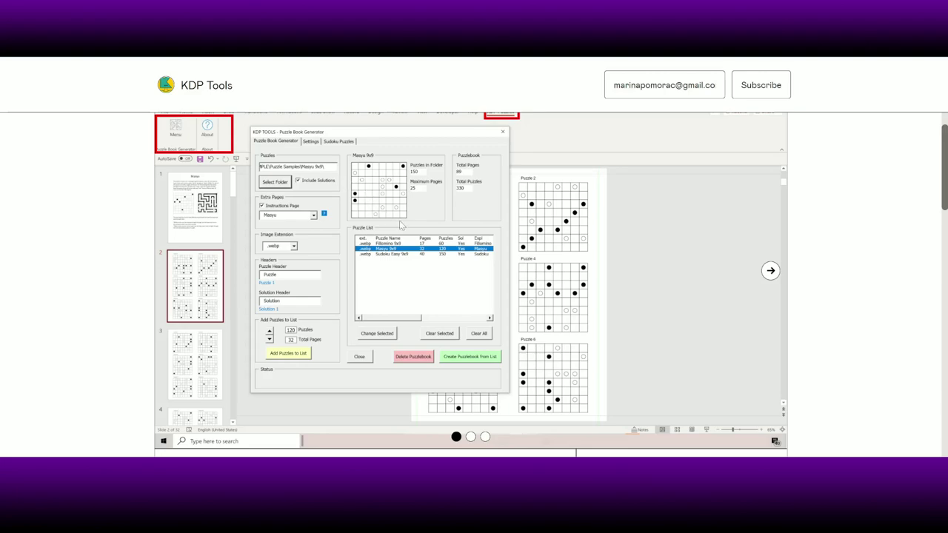
scroll(396, 221, up, 1)
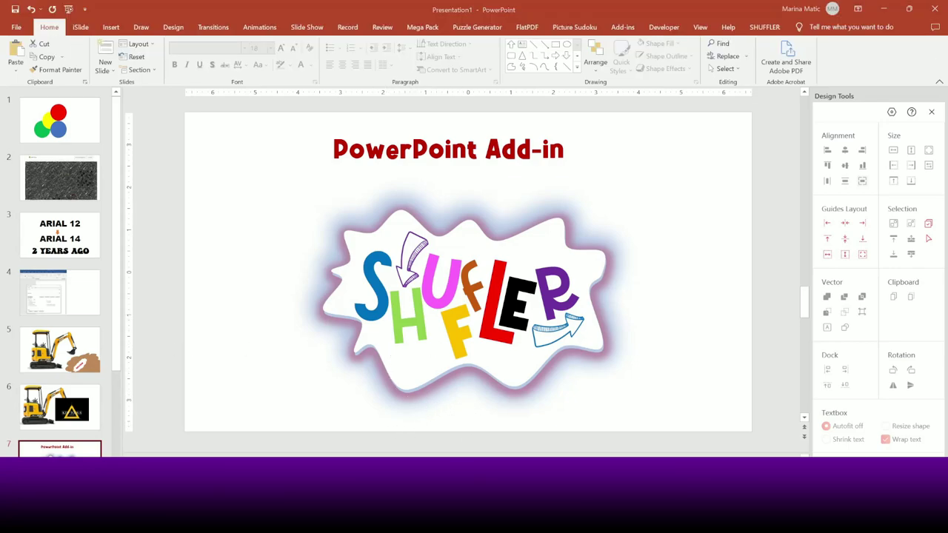
Switch to the PowerPoint presentation, go to slide 8 and reposition the enlarged file properties screenshot, keeping its Security section and Unblock option in view.
scroll(82, 300, down, 2)
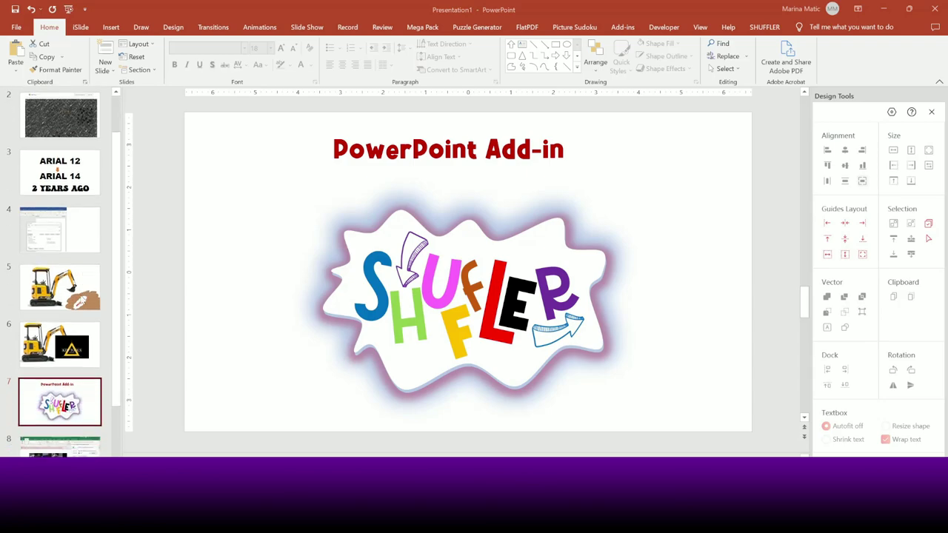
click(74, 438)
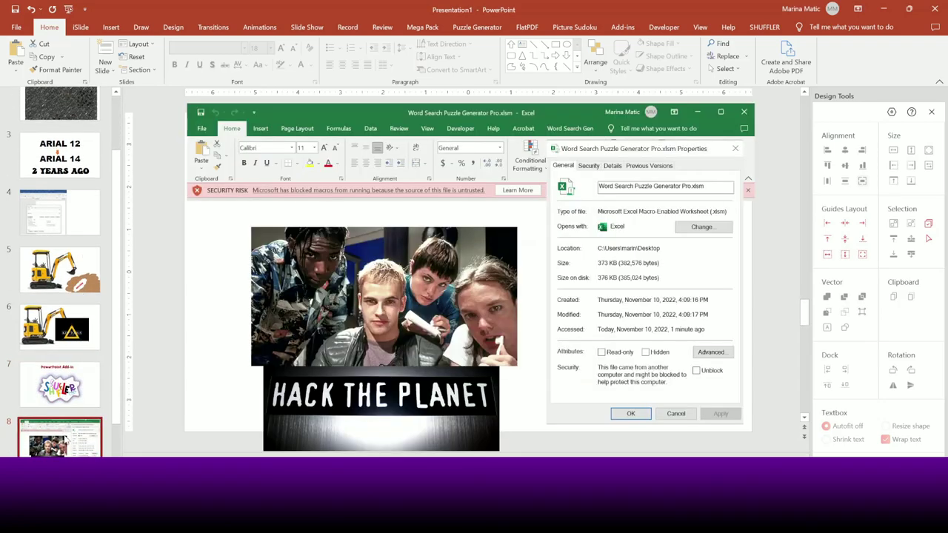
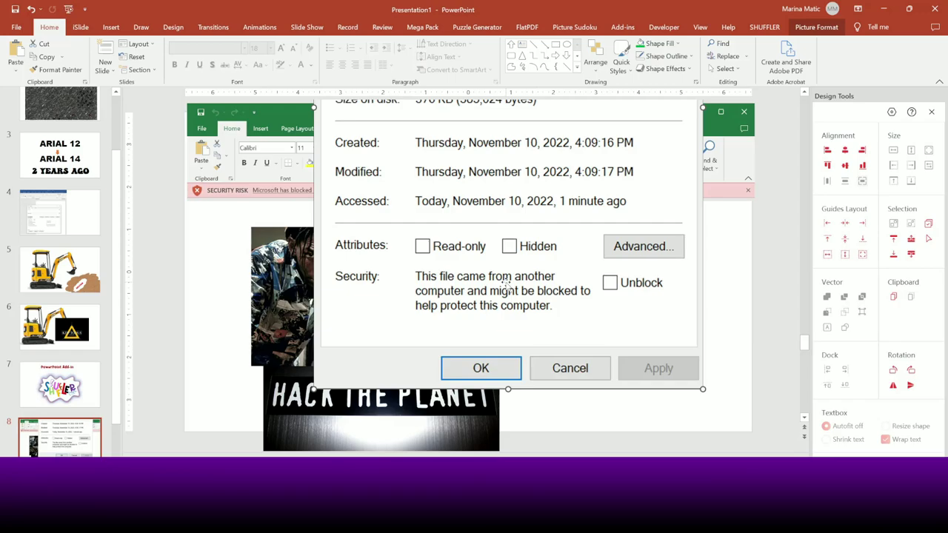
drag(509, 300, 501, 306)
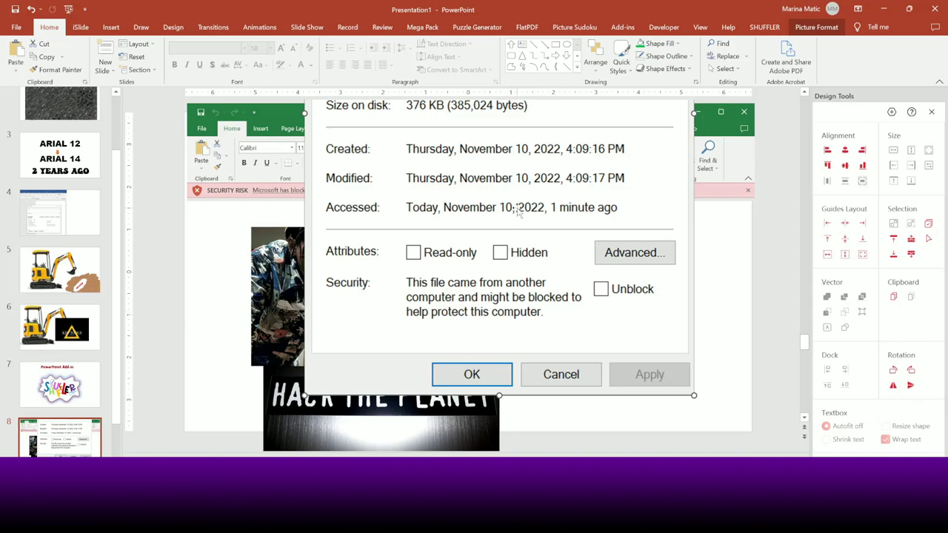
drag(518, 209, 592, 245)
drag(458, 247, 529, 240)
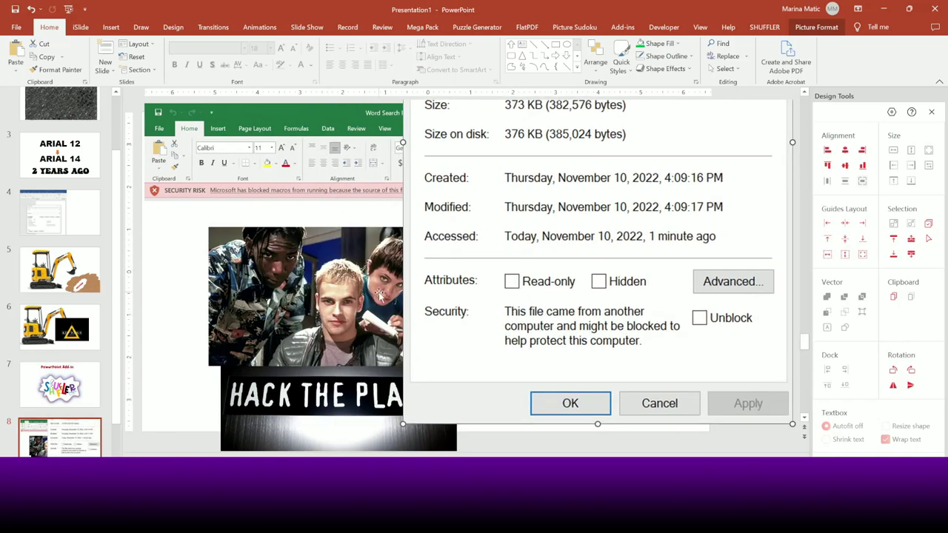
drag(426, 246, 367, 216)
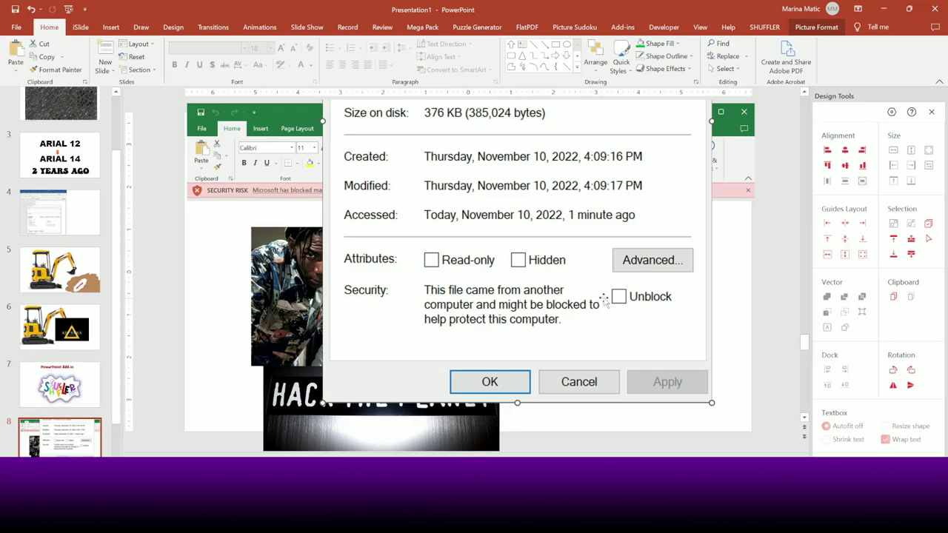
Reposition the file properties screenshot on the slide around the macro security warning, placing it beside the warning's right end.
drag(598, 276, 665, 269)
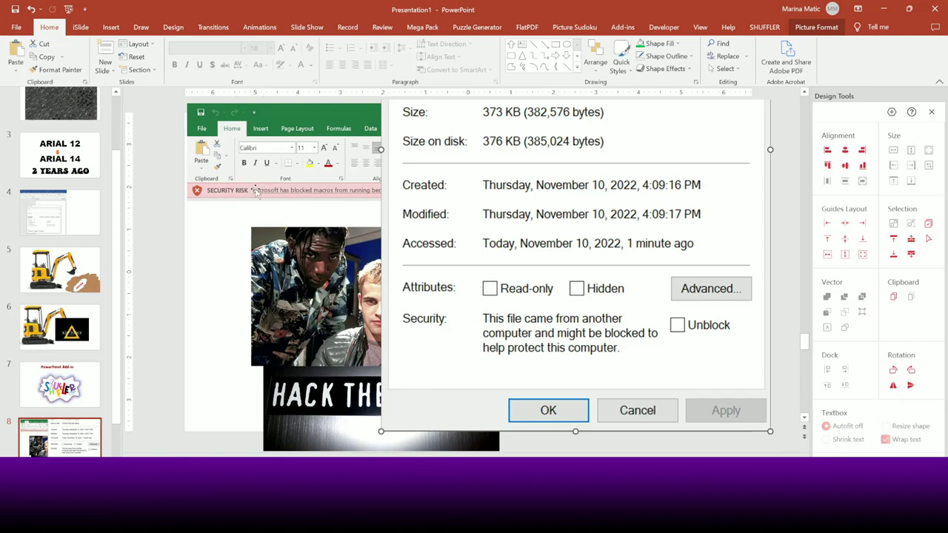
key(Left)
key(Left)
key(Left)
key(Left)
key(Left)
key(Left)
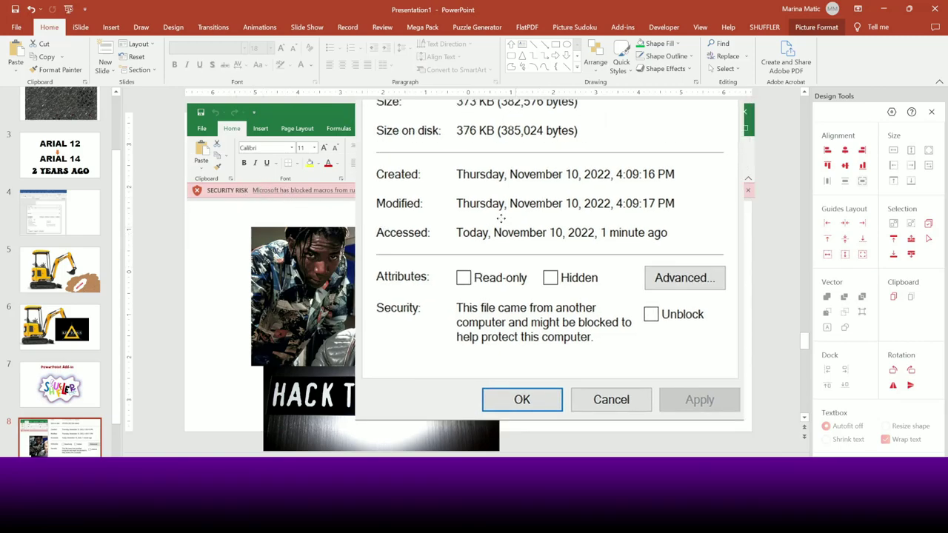
key(Up)
key(Up)
key(Up)
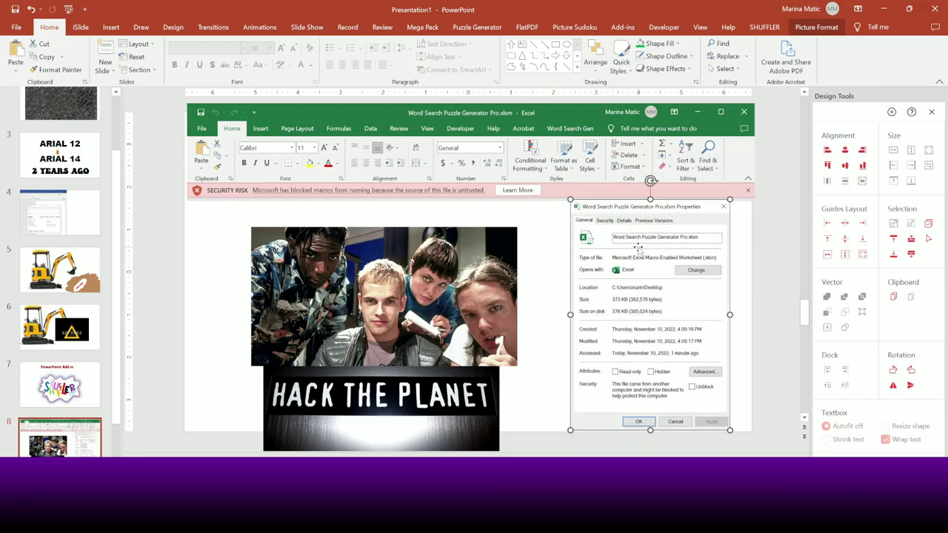
drag(634, 248, 633, 230)
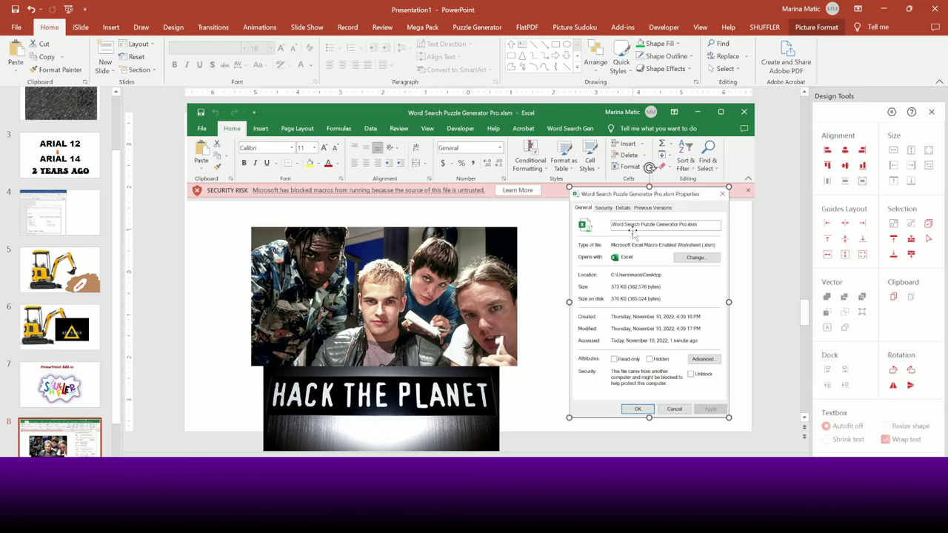
drag(633, 232, 628, 248)
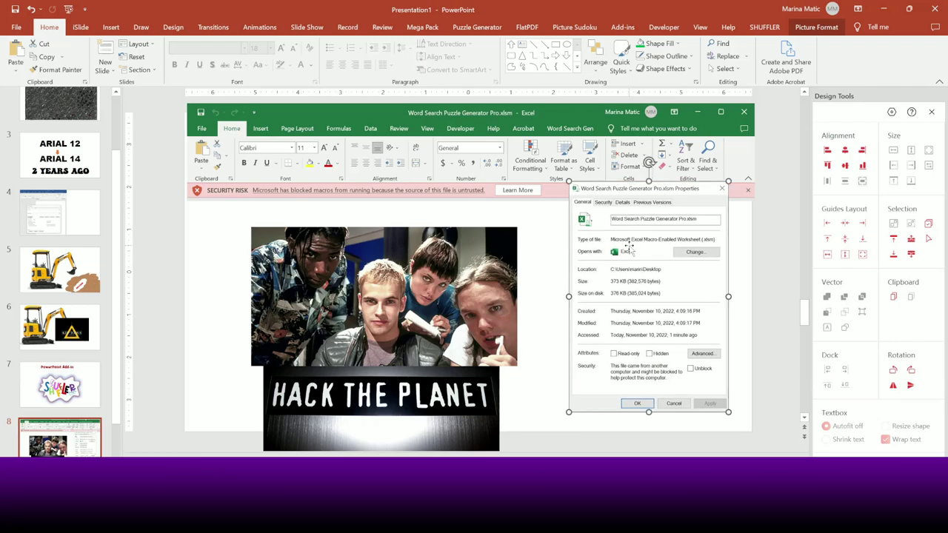
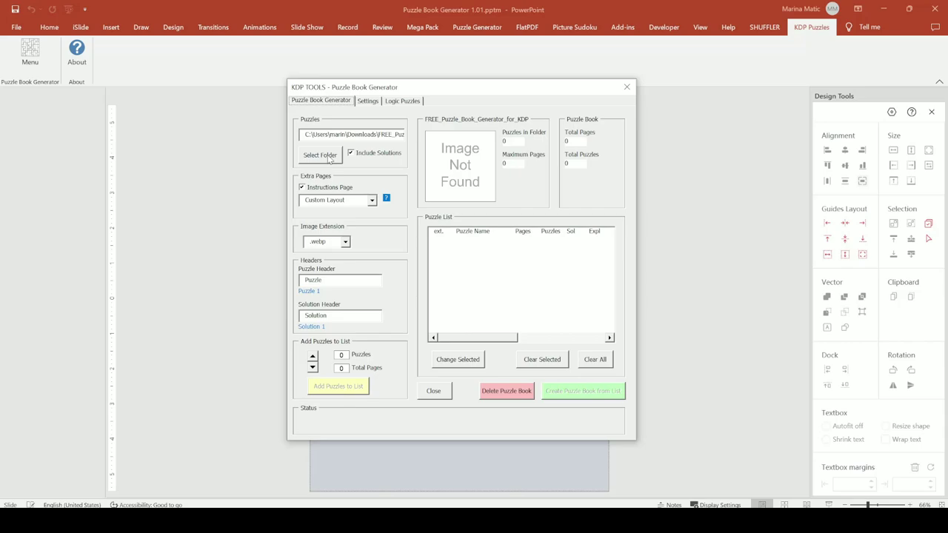
Toggle the Include Solutions and Instructions Page options off and back on in the Puzzle Book Generator.
click(352, 153)
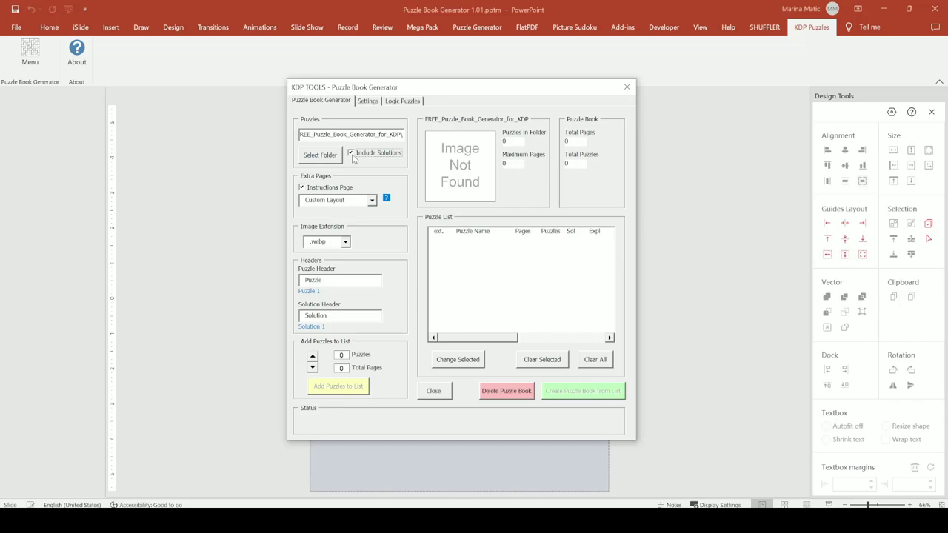
click(352, 155)
click(302, 188)
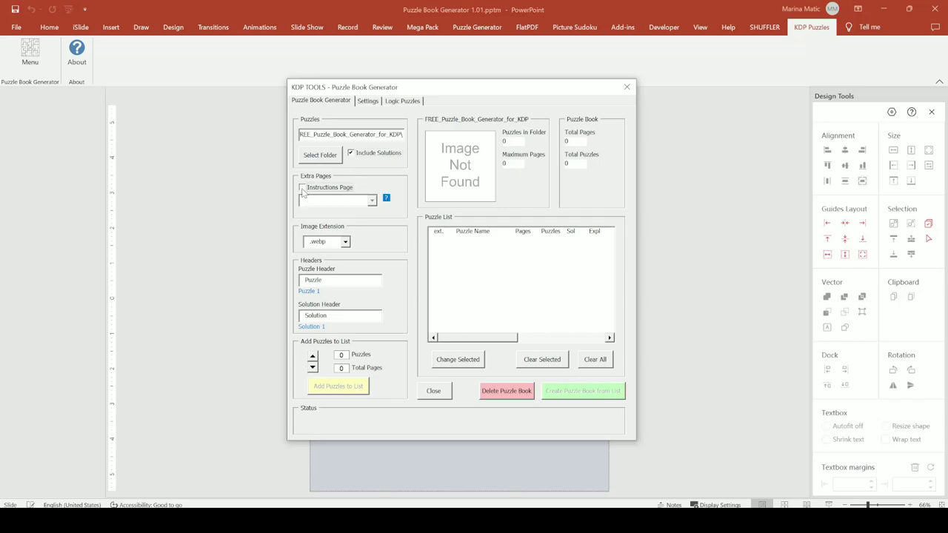
click(302, 188)
Look through the available instruction page layouts and image extensions, keeping .webp as the image extension.
click(372, 201)
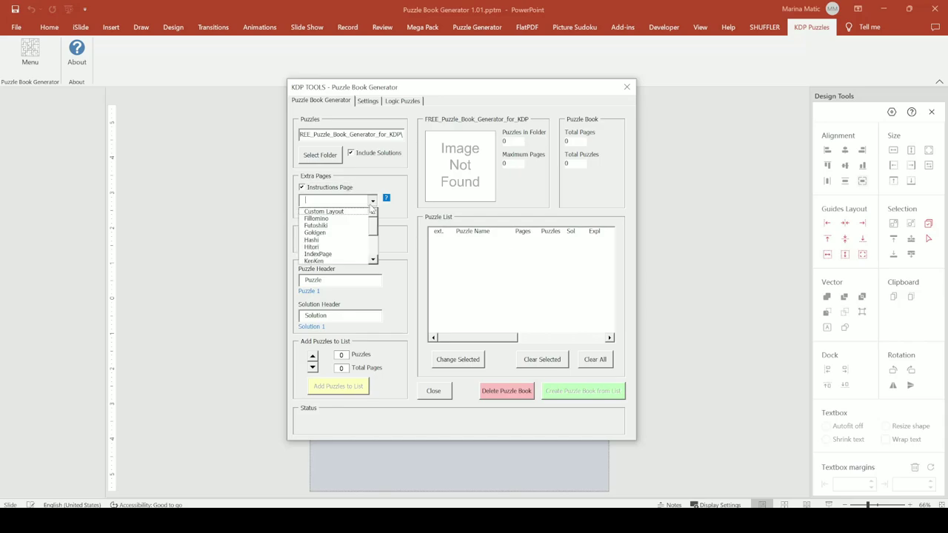
mouse_move(373, 228)
mouse_down()
mouse_move(374, 251)
mouse_move(379, 222)
mouse_move(373, 258)
mouse_move(376, 224)
mouse_up()
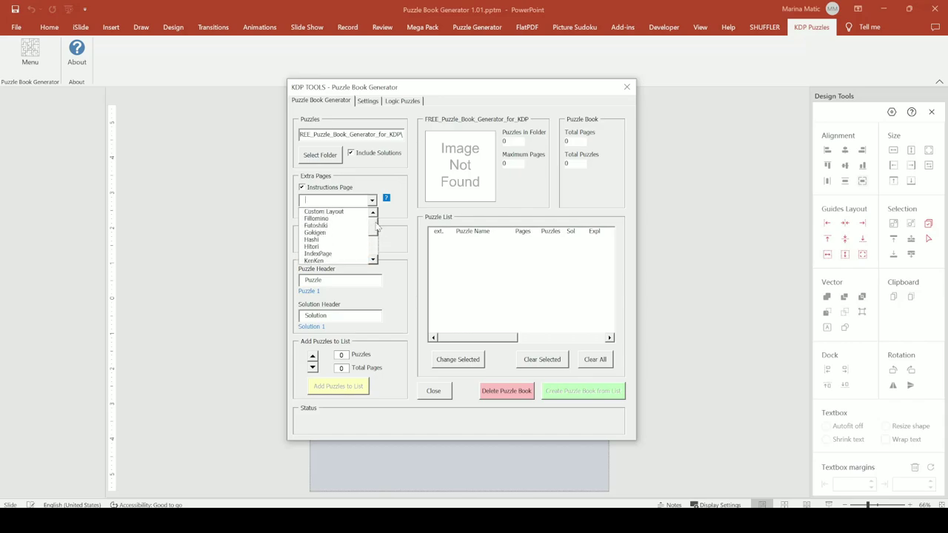
click(388, 214)
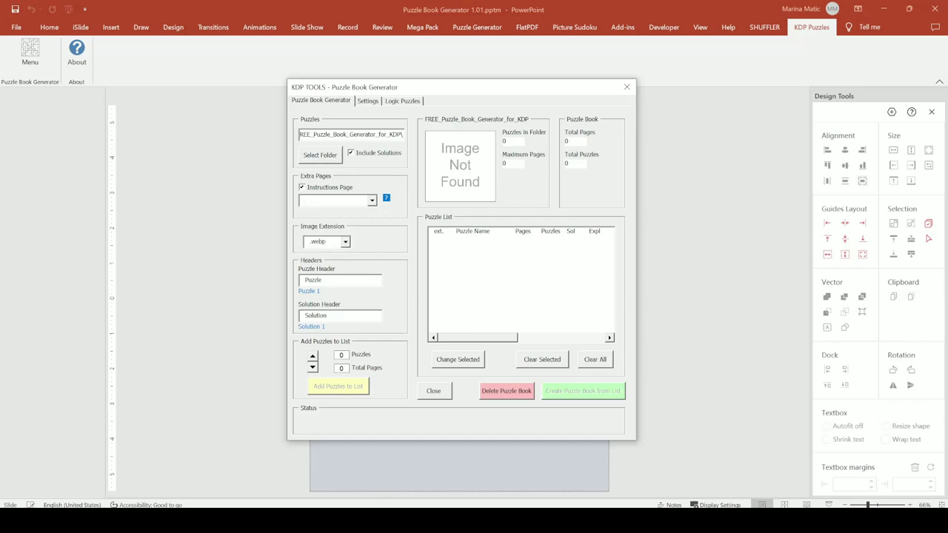
click(345, 242)
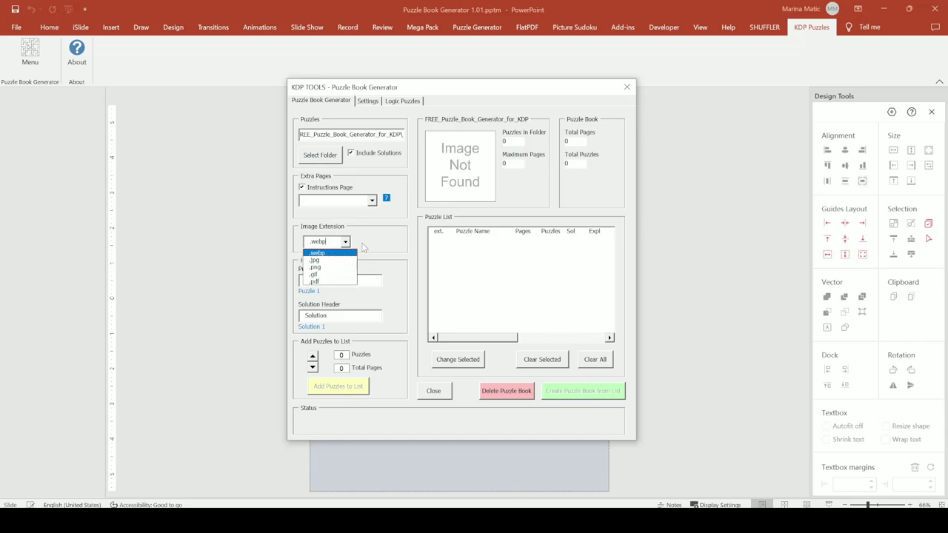
click(343, 253)
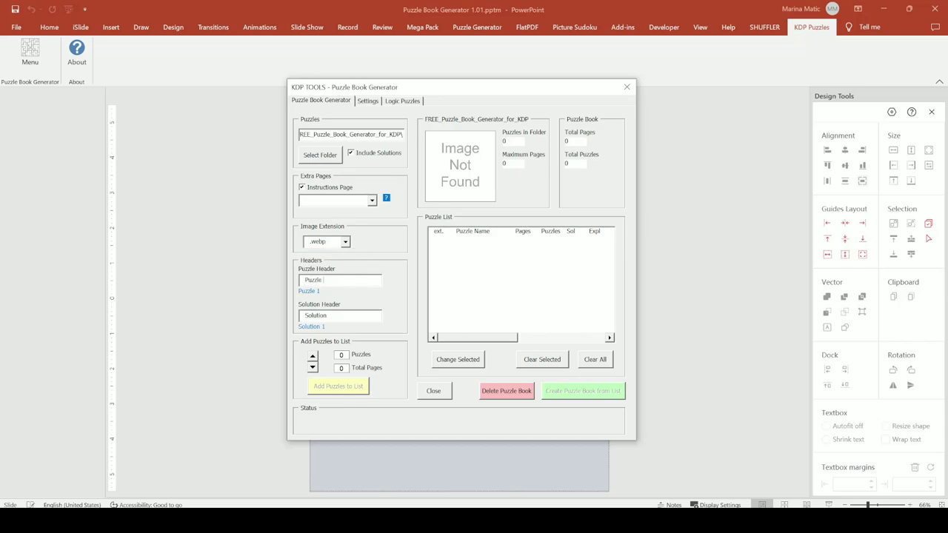
Try Banana as the puzzle header text and set the header back to Puzzle.
double_click(306, 279)
text(banana)
click(308, 280)
key(BackSpace)
text(Banana)
drag(324, 279, 294, 284)
text(Puzzl)
key(ctrl+a)
key(Tab)
Try adjusting the number of puzzles to add, and choose the Sample Puzzles folder as the puzzle source.
click(313, 356)
click(313, 367)
click(327, 156)
click(457, 180)
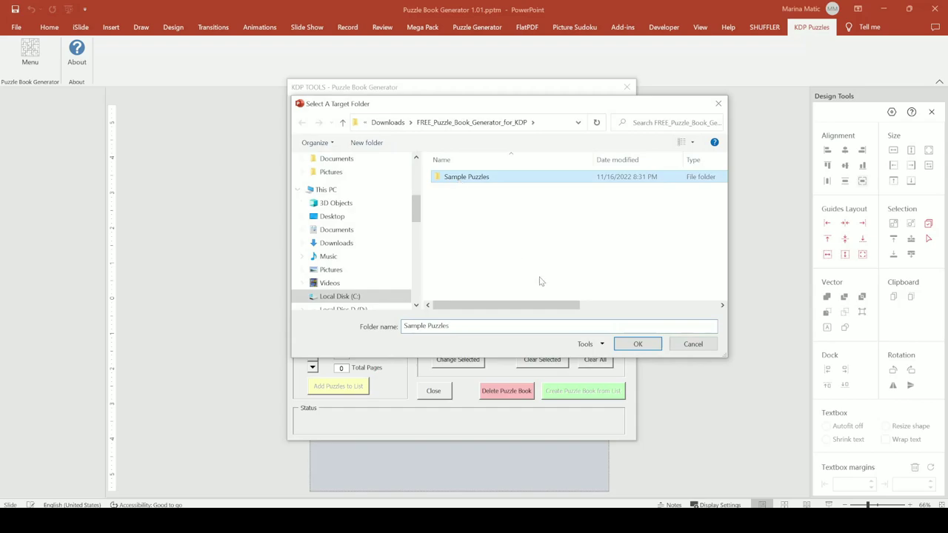
click(635, 344)
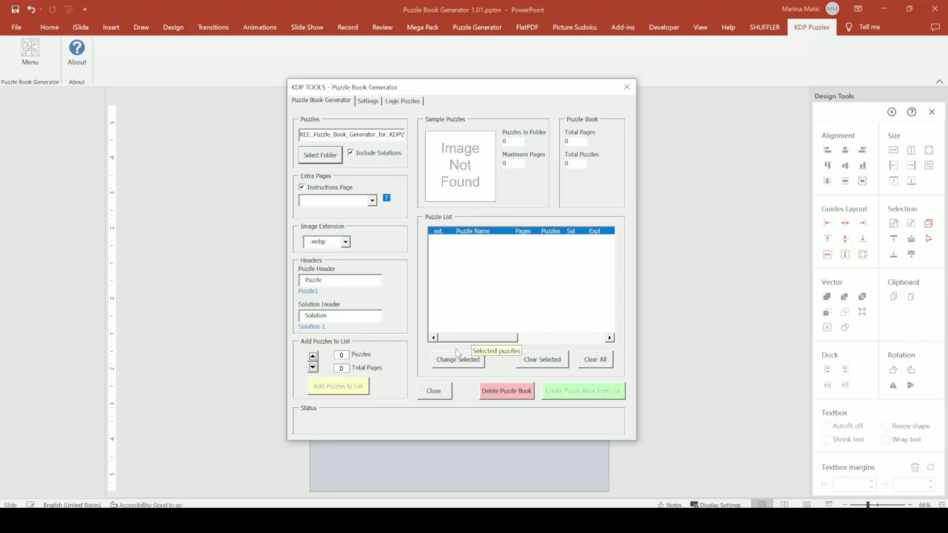
click(320, 155)
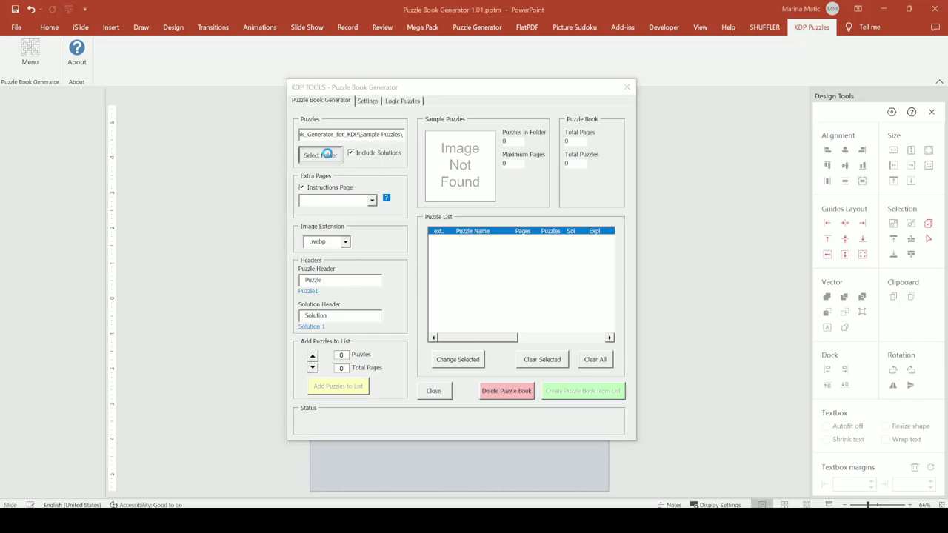
double_click(457, 178)
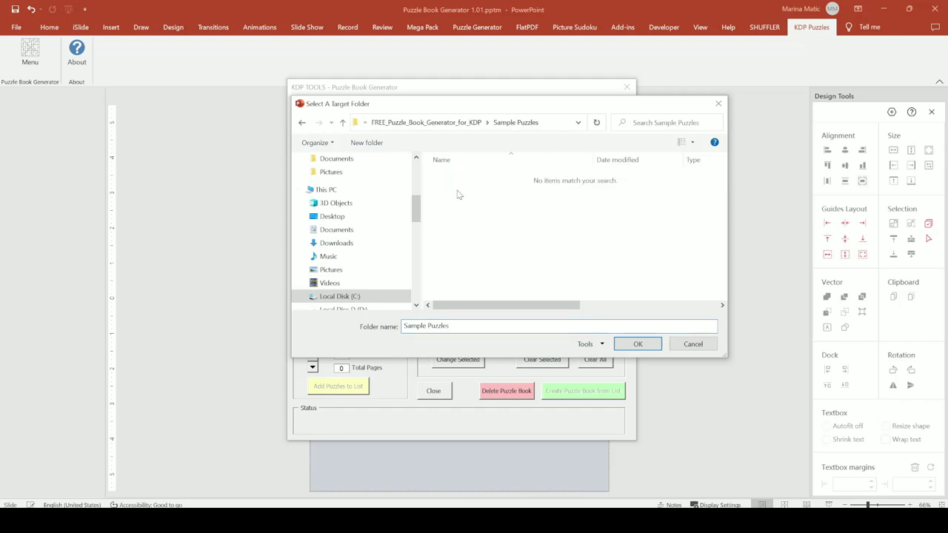
click(637, 344)
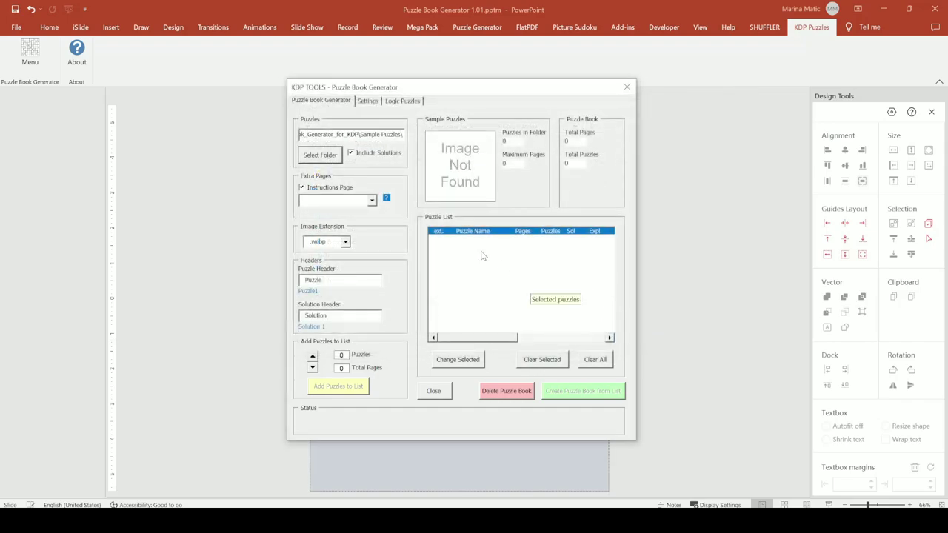
Select Fillomino as the instructions page layout and try raising the number of puzzles to add.
click(372, 201)
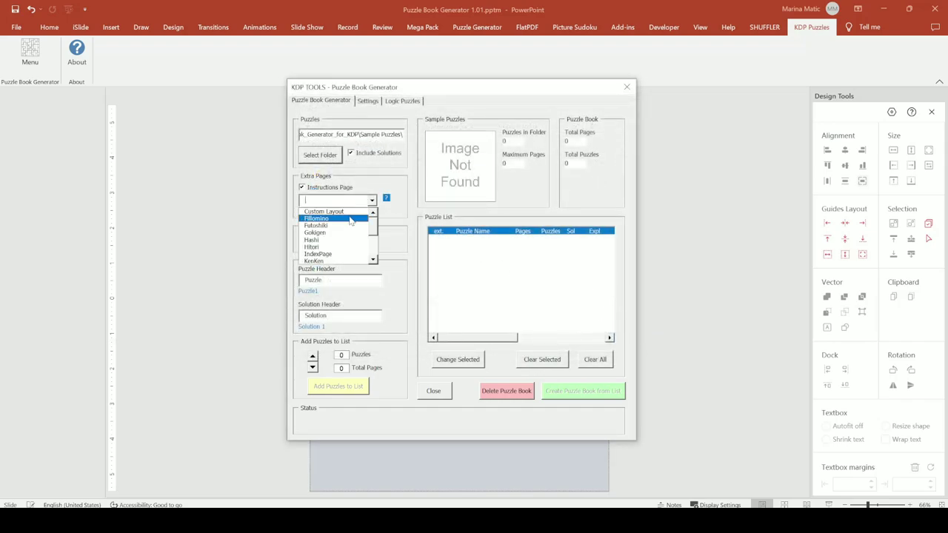
click(349, 219)
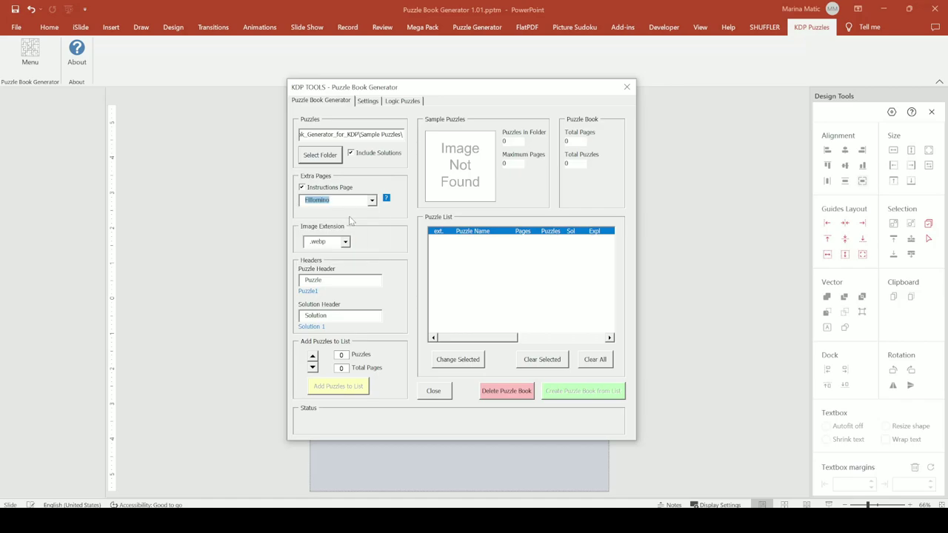
click(312, 356)
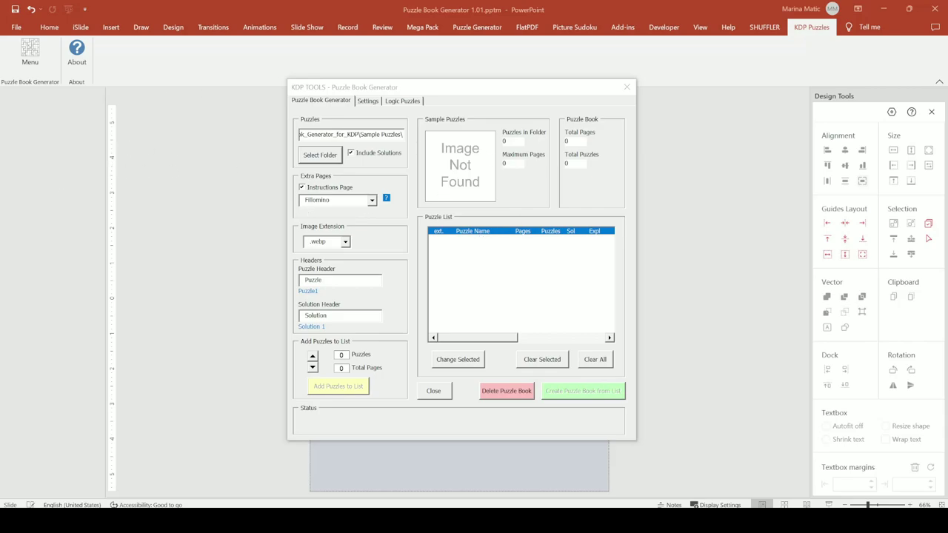
Browse into the Sample Puzzles folder and choose it again as the puzzle source.
click(335, 155)
click(459, 177)
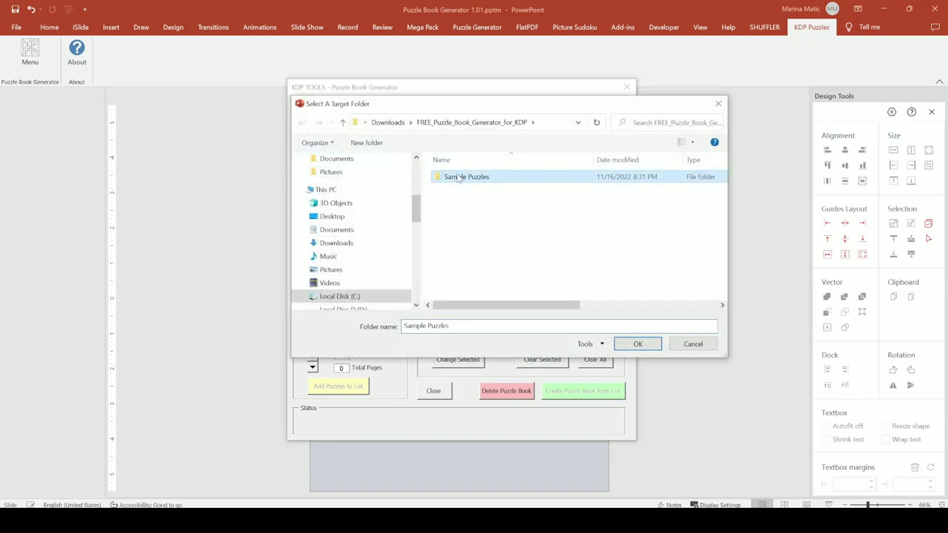
click(611, 323)
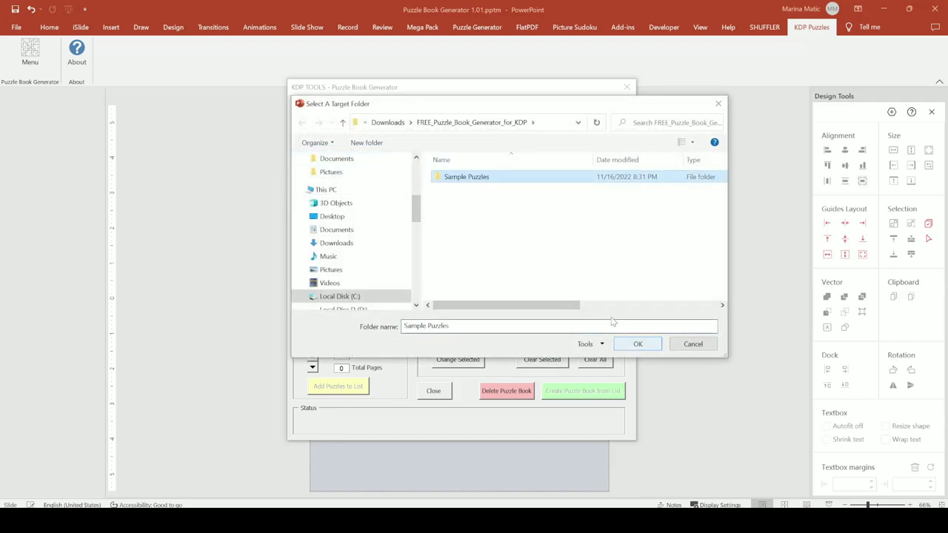
double_click(496, 178)
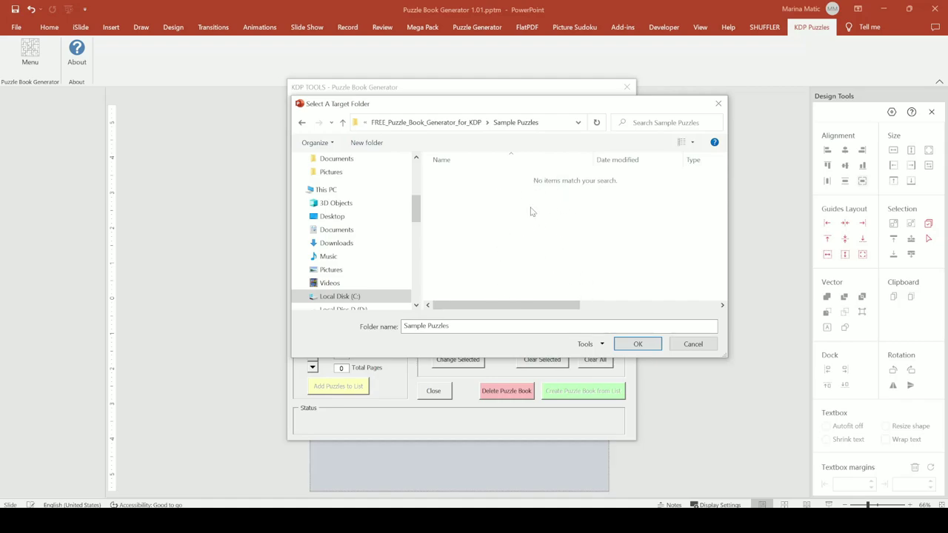
key(Return)
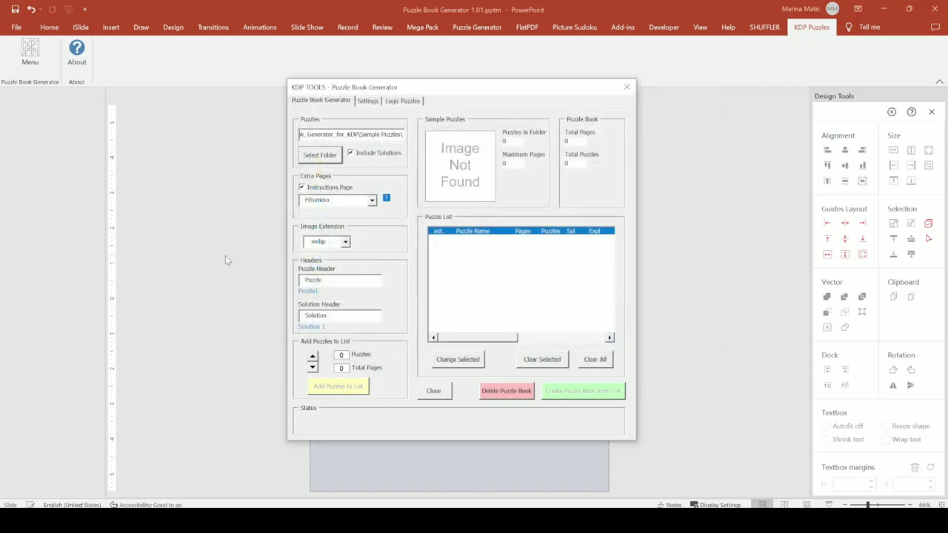
In File Explorer, extract the Fillomino 9x9, Masyu 9x9 and Sudoku Easy 9x9 archives into a Sample Puzzles subfolder and minimize the window.
drag(0, 178, 152, 97)
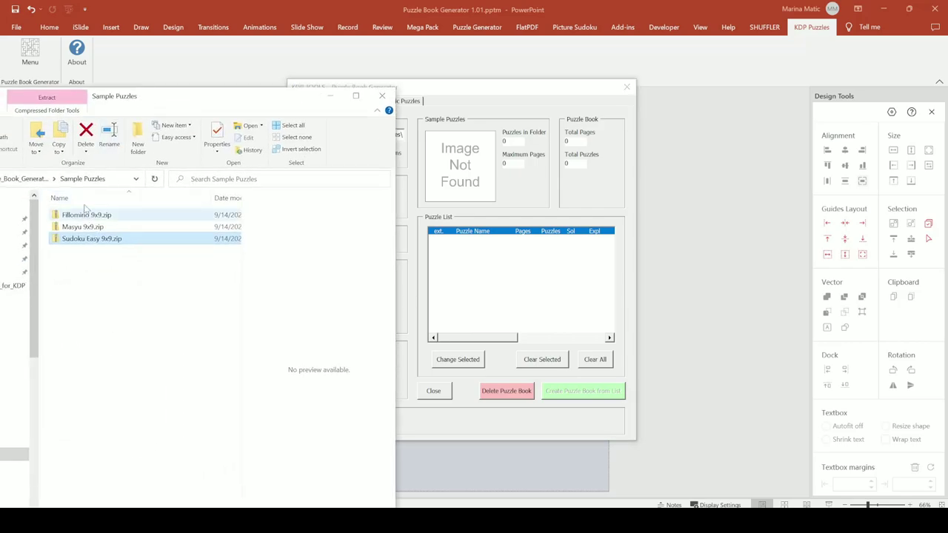
drag(104, 261, 80, 215)
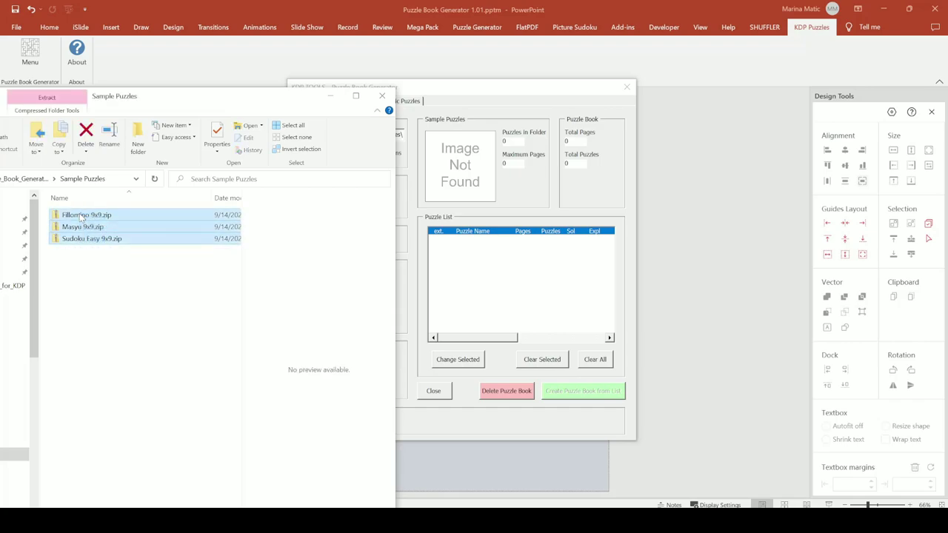
right_click(82, 216)
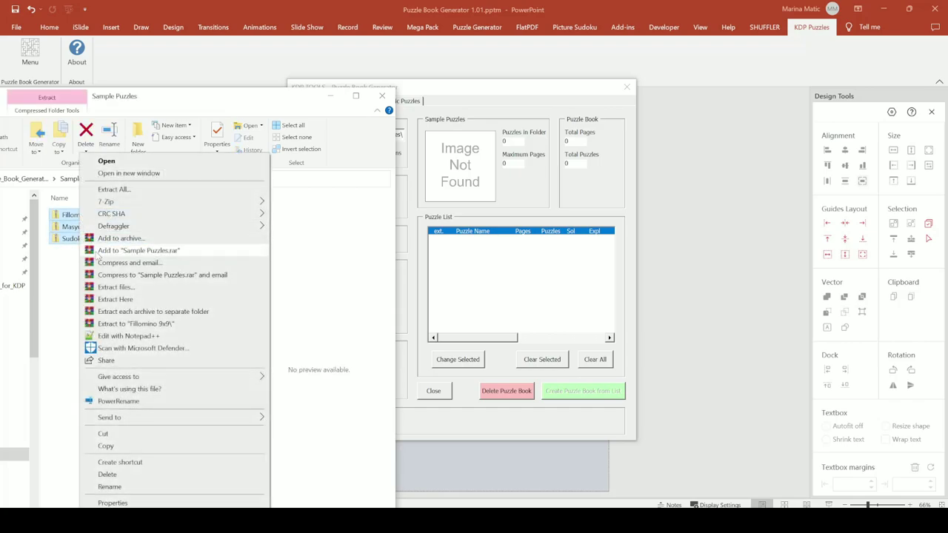
click(113, 291)
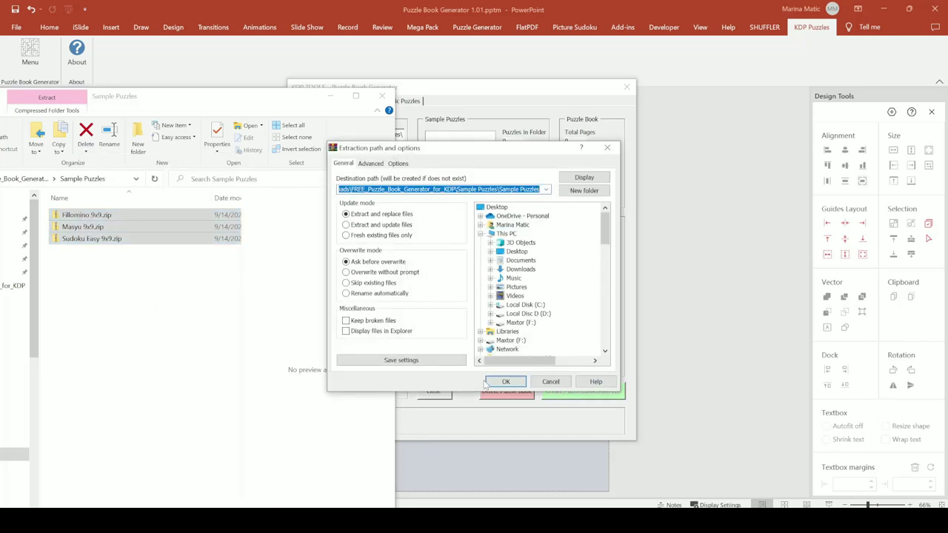
click(487, 381)
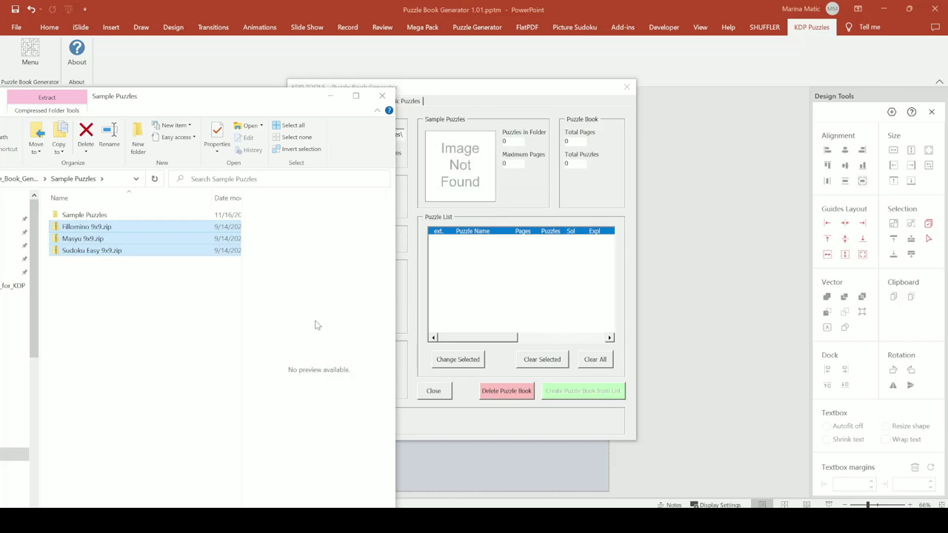
click(154, 302)
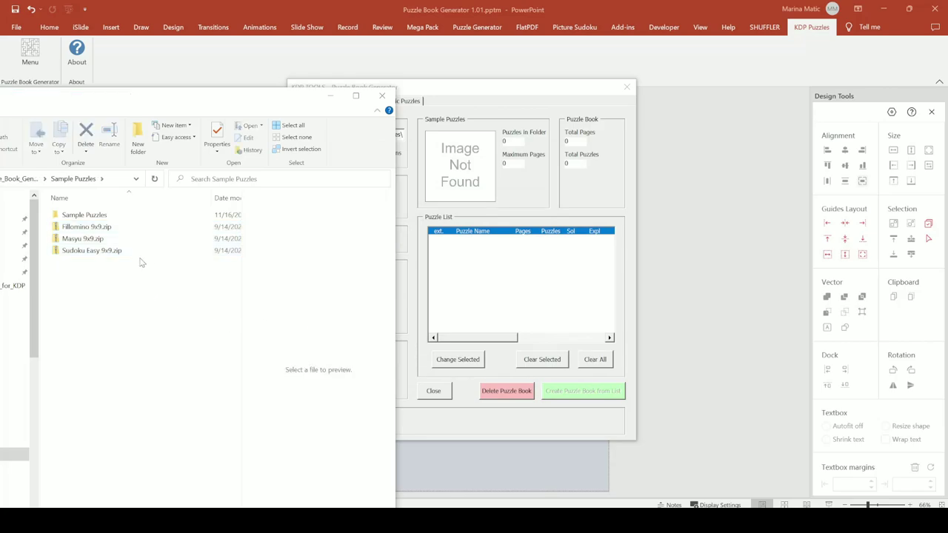
click(330, 96)
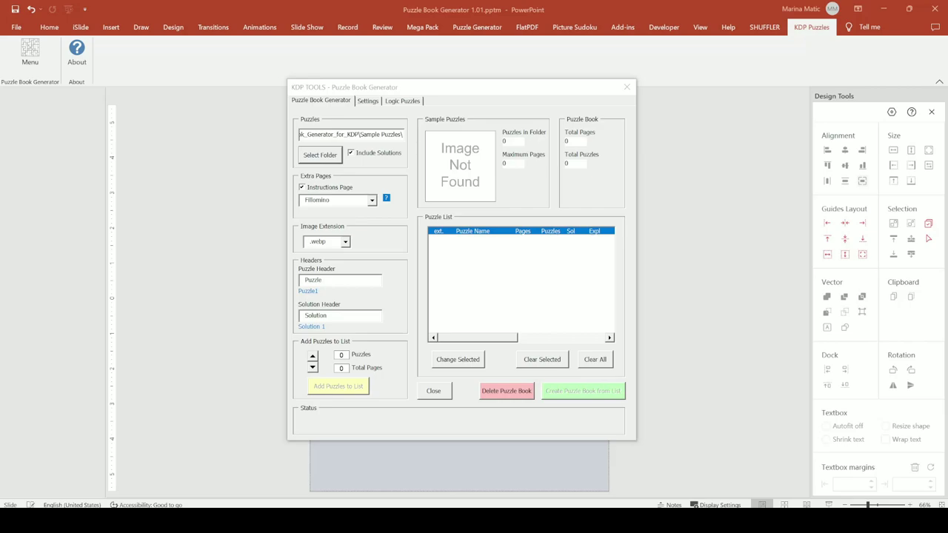
Browse through the nested Sample Puzzles folders and choose the Fillomino 9x9 folder as the puzzle source.
click(323, 153)
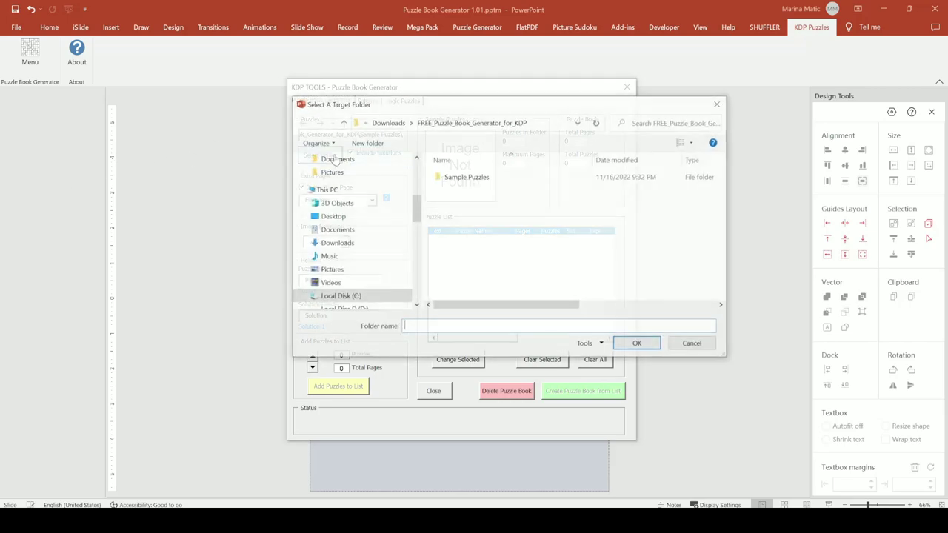
double_click(451, 177)
click(471, 181)
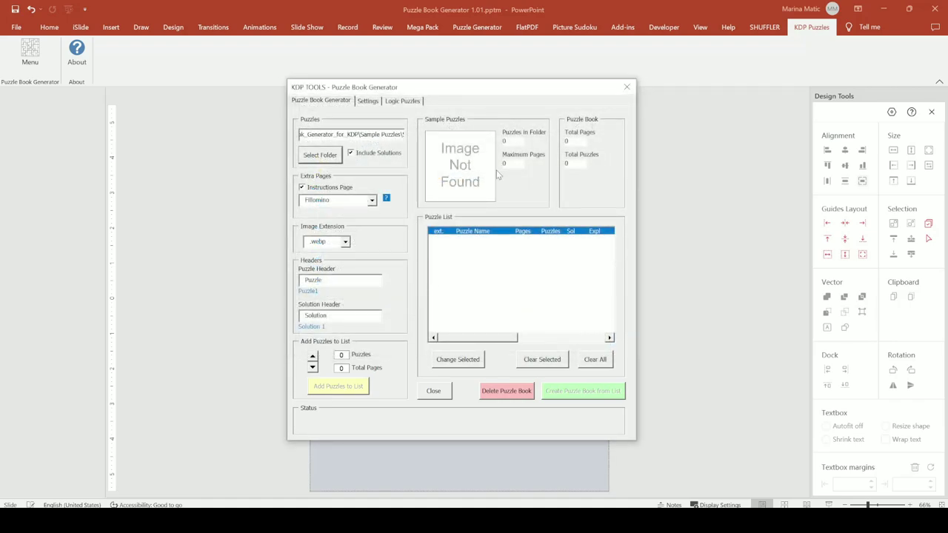
click(326, 157)
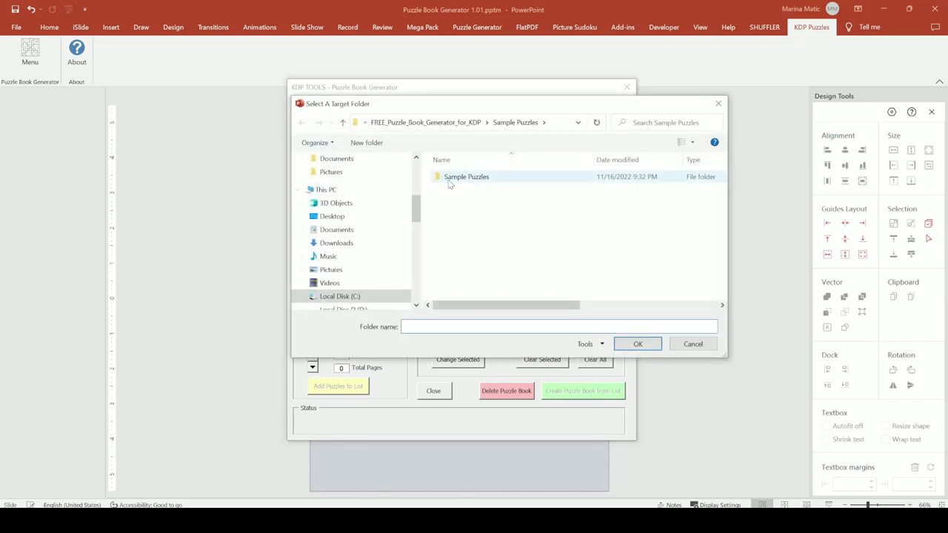
double_click(447, 179)
click(451, 178)
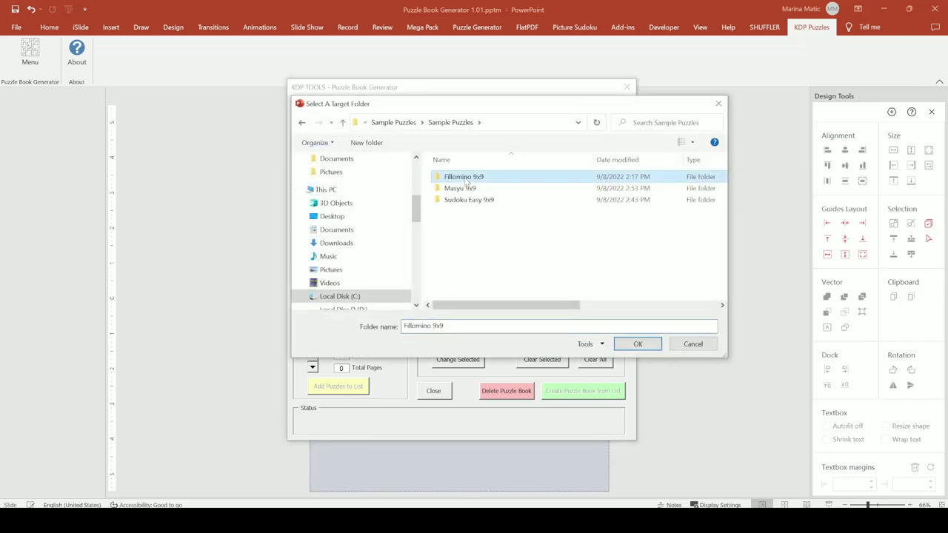
click(637, 345)
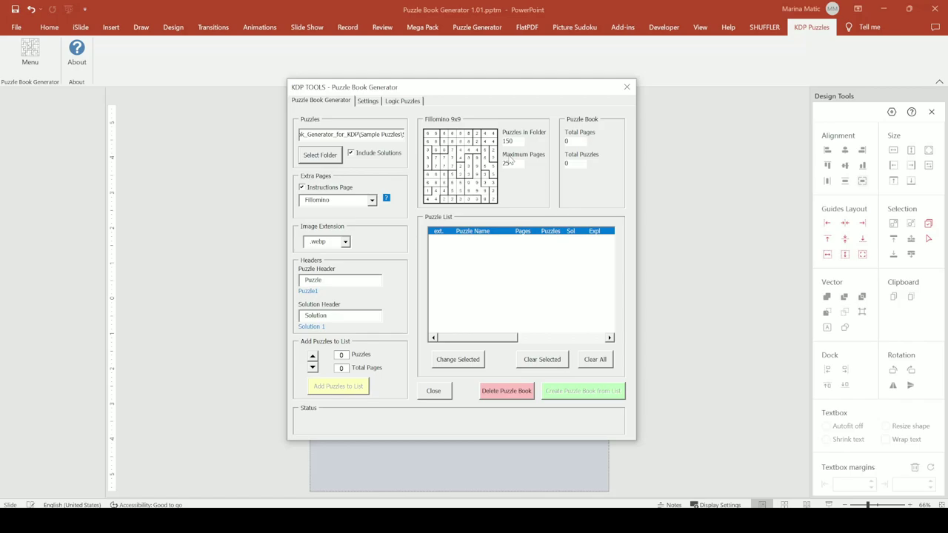
Set the number of Fillomino 9x9 puzzles to 120 and add them to the puzzle list.
click(325, 161)
click(312, 355)
click(312, 356)
click(312, 355)
click(312, 368)
click(312, 356)
click(312, 368)
click(313, 356)
click(313, 356)
click(313, 357)
click(312, 356)
click(312, 357)
click(313, 356)
click(312, 357)
click(313, 356)
click(313, 356)
click(314, 356)
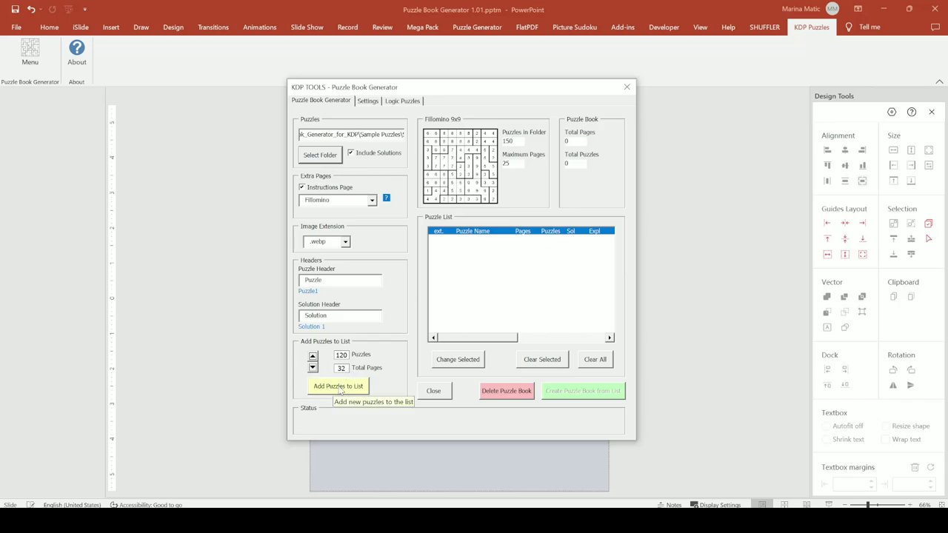
click(343, 387)
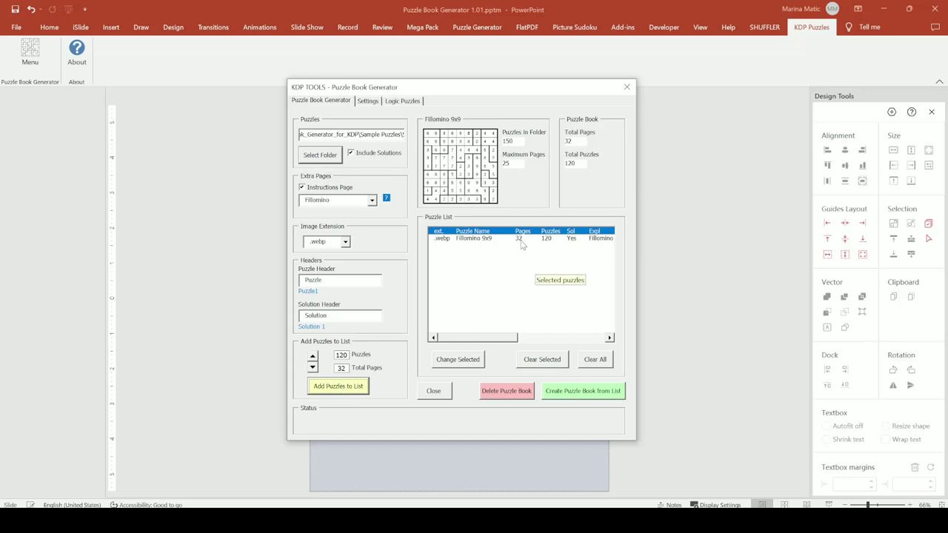
Try choosing the Sample subfolder inside the Masyu 9x9 folder as the puzzle source.
click(334, 154)
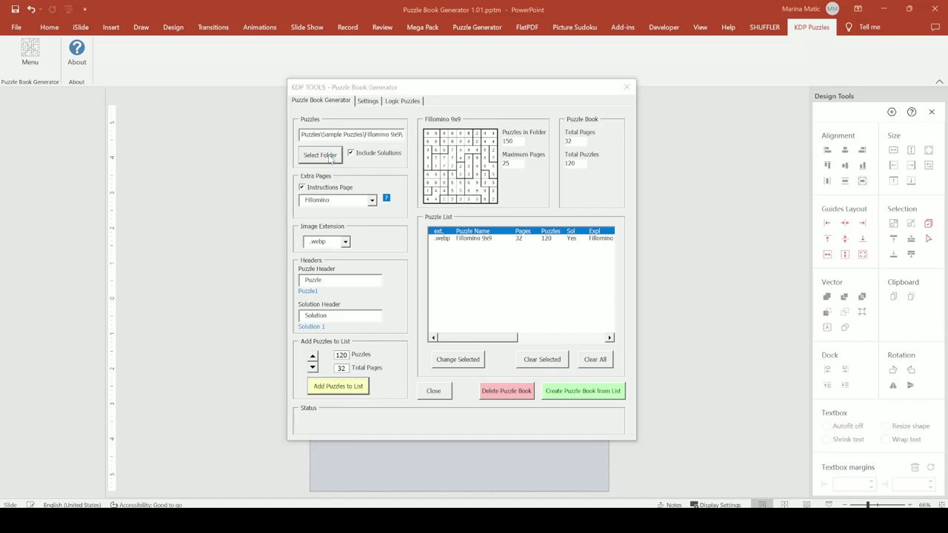
double_click(437, 188)
double_click(466, 178)
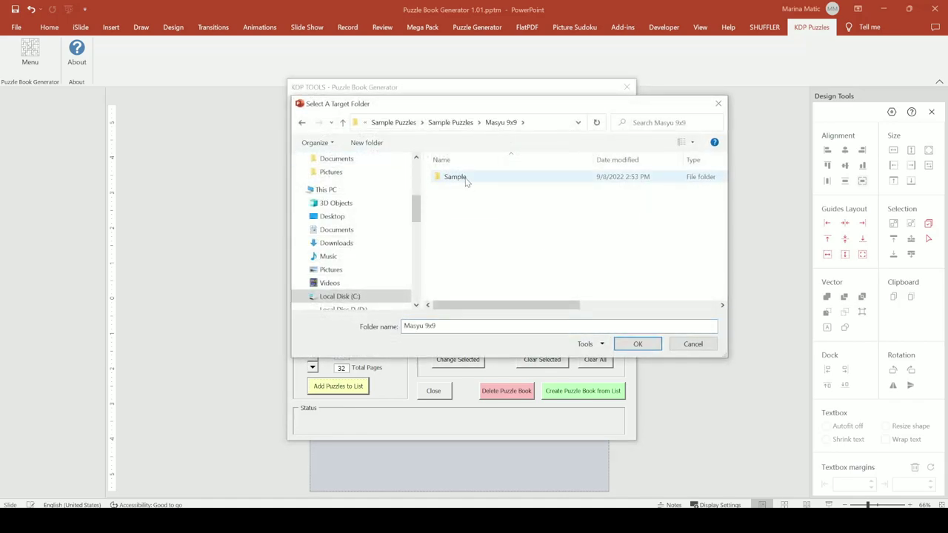
click(626, 339)
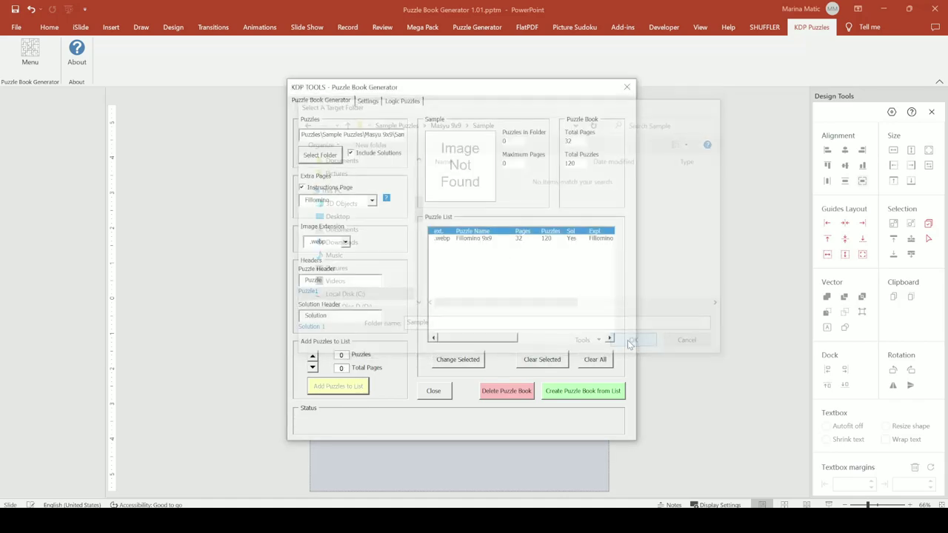
click(301, 150)
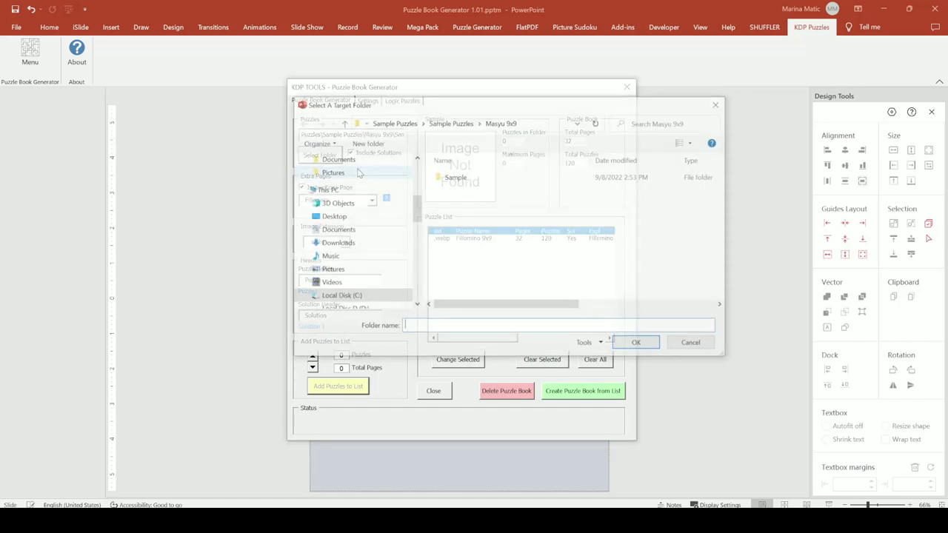
click(465, 181)
double_click(465, 179)
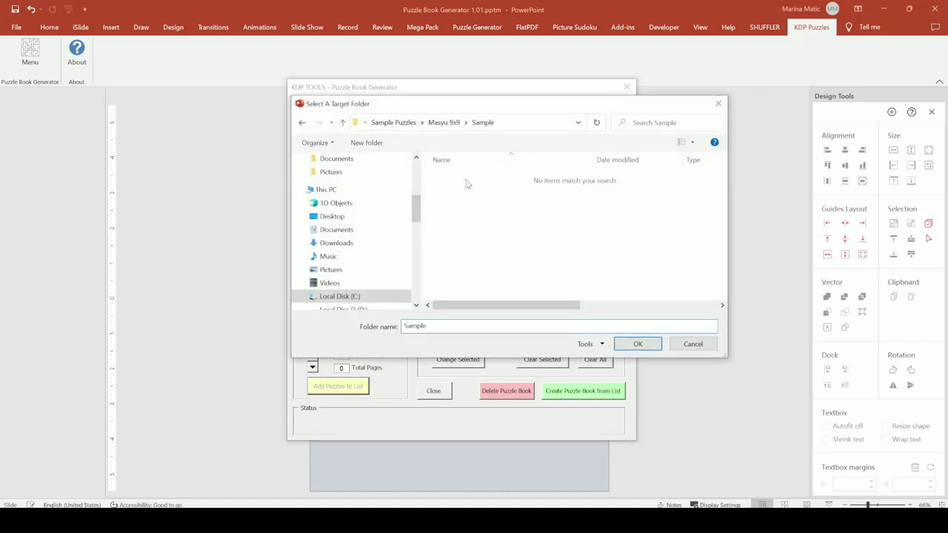
click(435, 125)
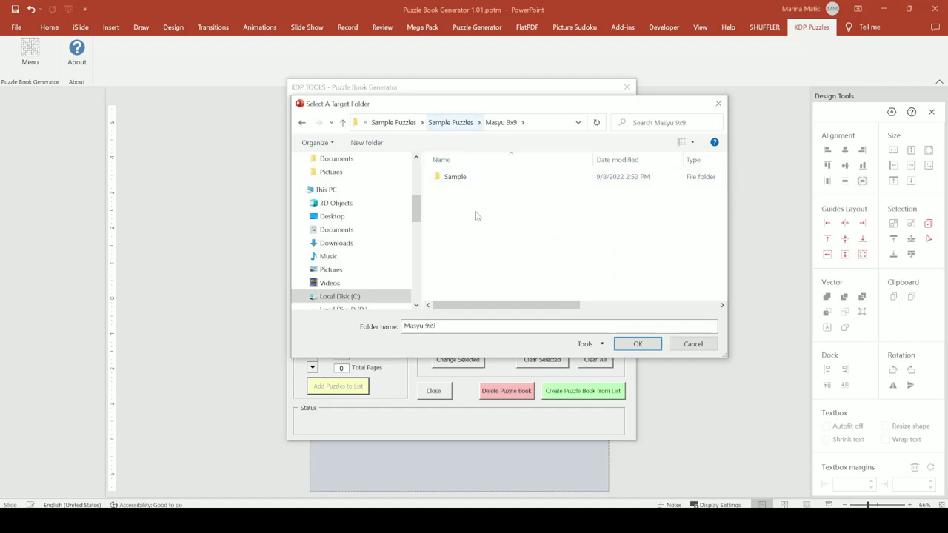
click(458, 177)
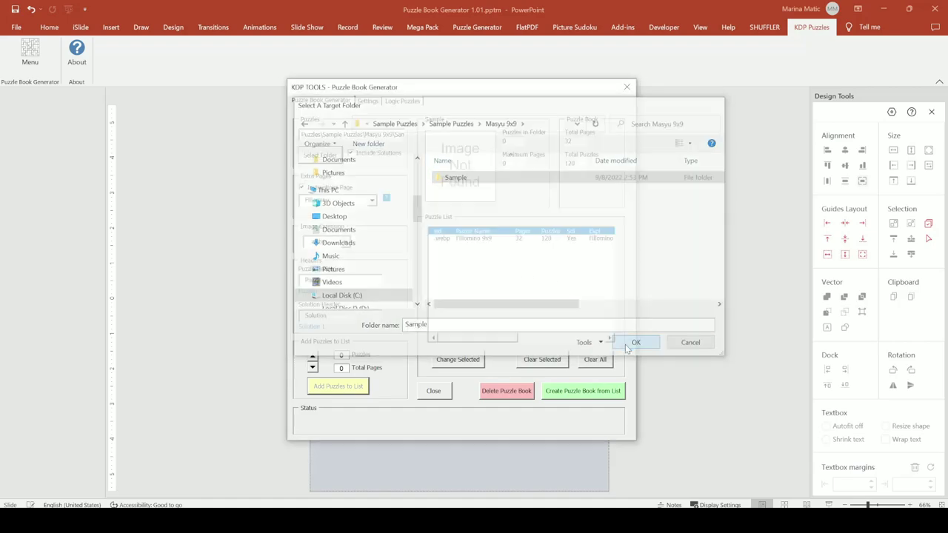
click(627, 347)
Choose the Masyu 9x9 folder as the puzzle source and add 12 of its puzzles to the list.
click(333, 155)
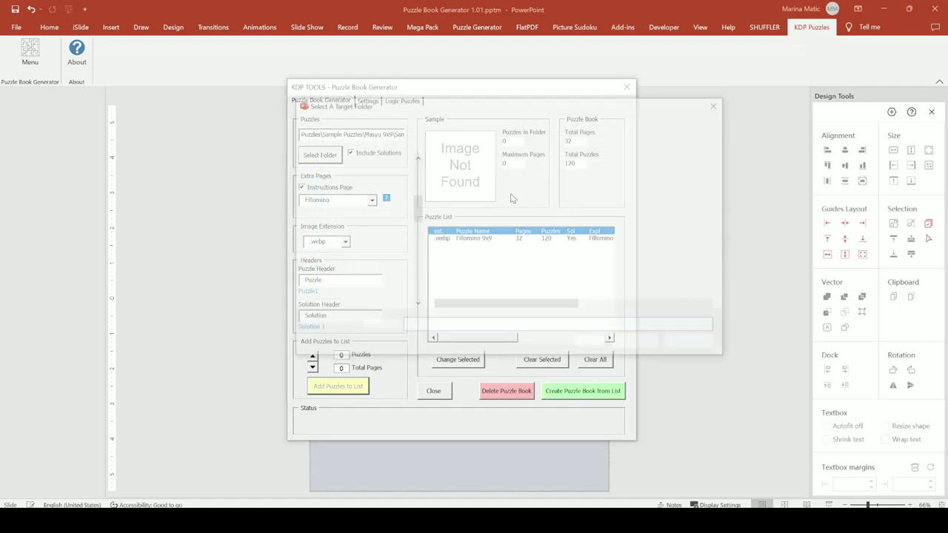
click(453, 128)
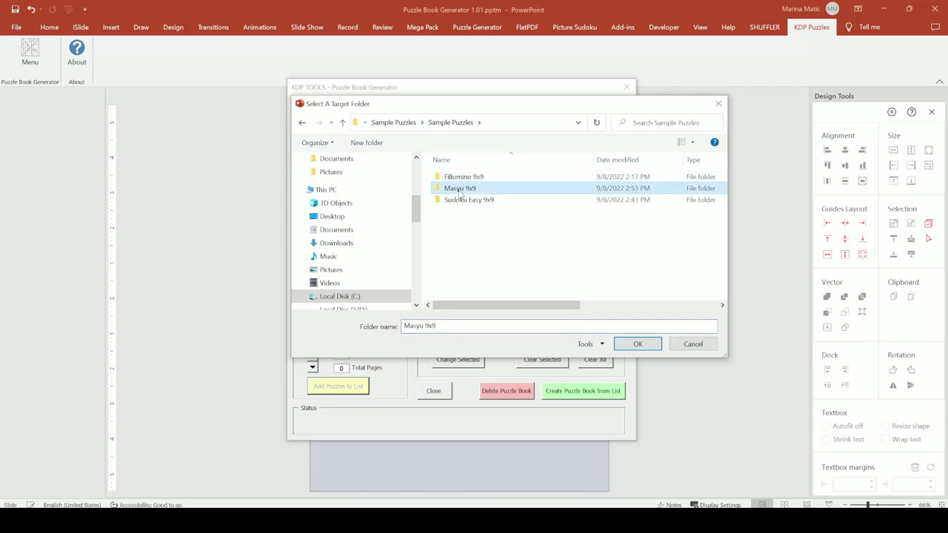
click(654, 345)
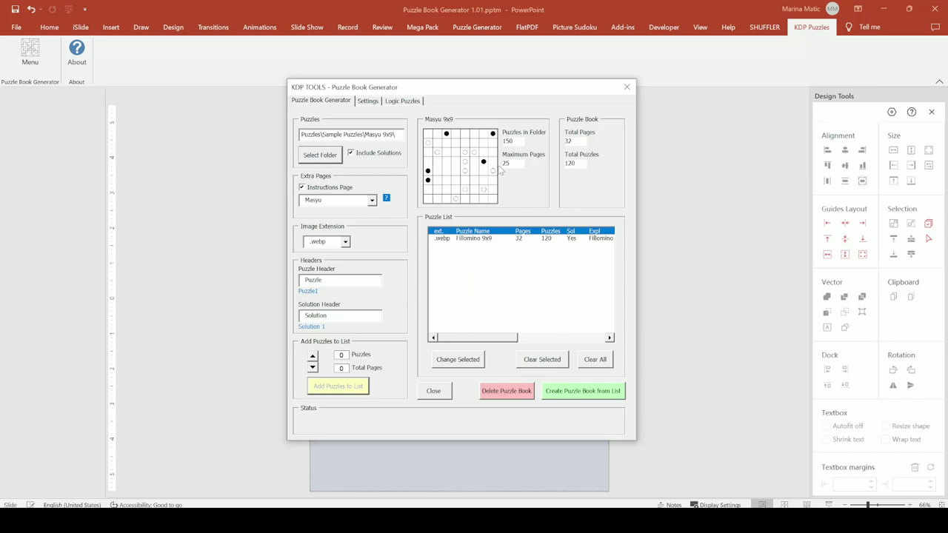
click(312, 356)
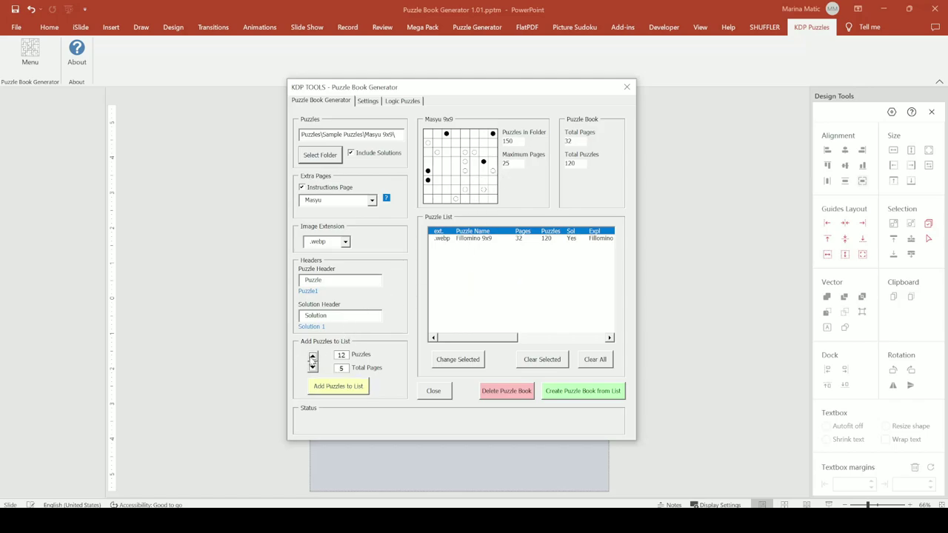
click(348, 388)
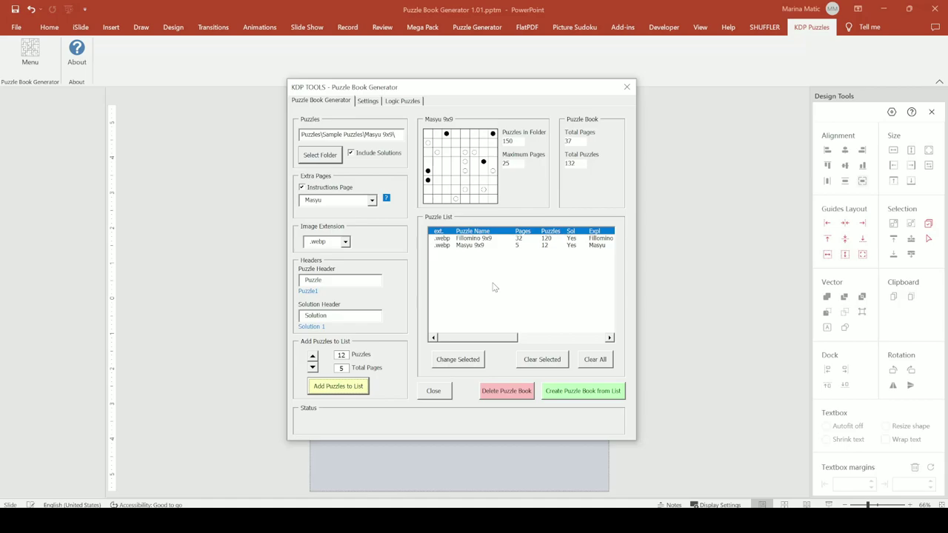
Switch between the Fillomino 9x9 and Masyu 9x9 list entries to compare their previews and stored settings.
click(488, 247)
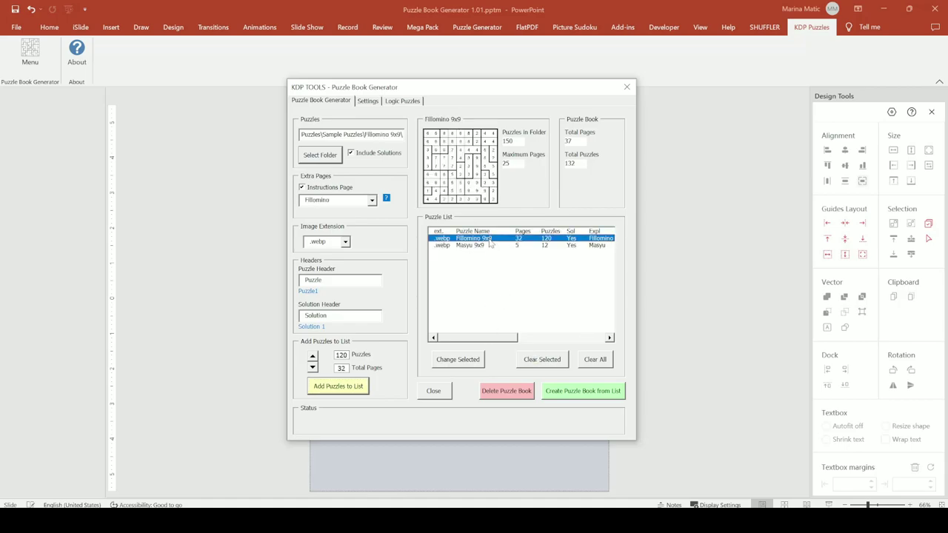
key(Up)
key(Down)
key(Up)
key(Down)
key(Up)
key(Down)
key(Up)
key(Down)
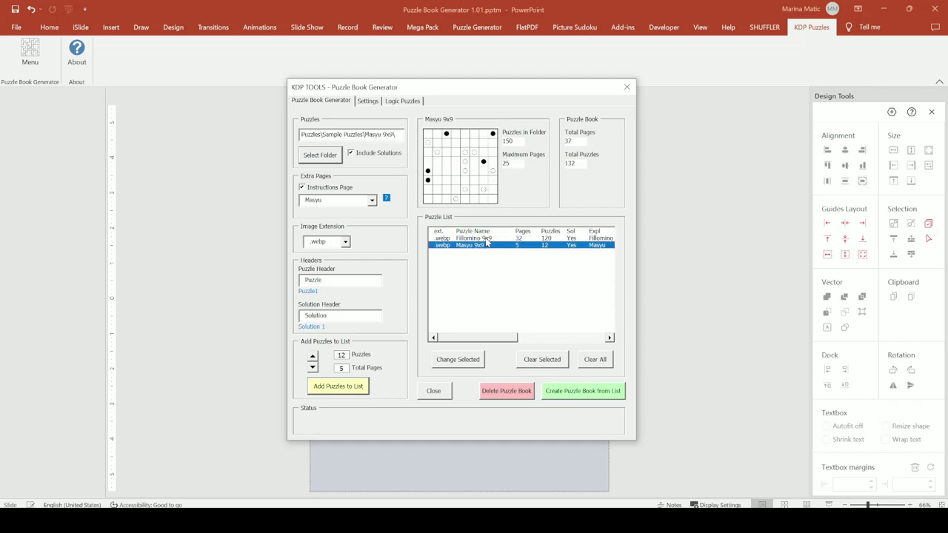
click(487, 239)
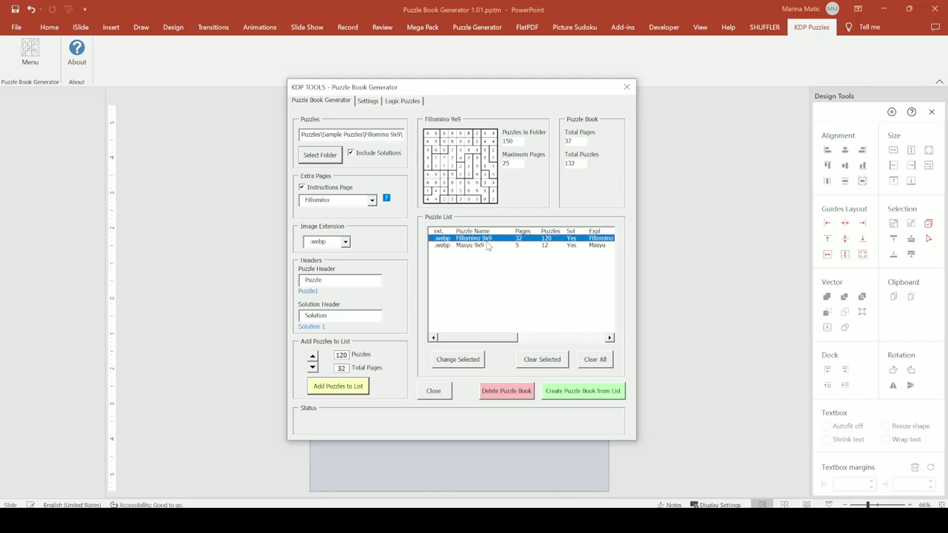
click(487, 247)
click(488, 238)
click(488, 245)
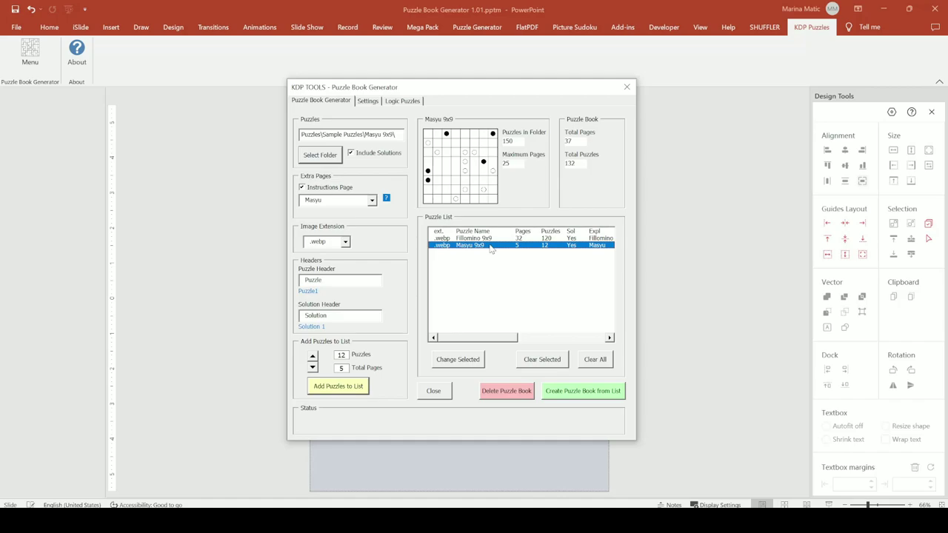
Review both list entries again and try the Change Selected command on the Masyu 9x9 entry with its existing settings.
click(556, 251)
click(501, 239)
click(502, 245)
click(461, 362)
click(498, 239)
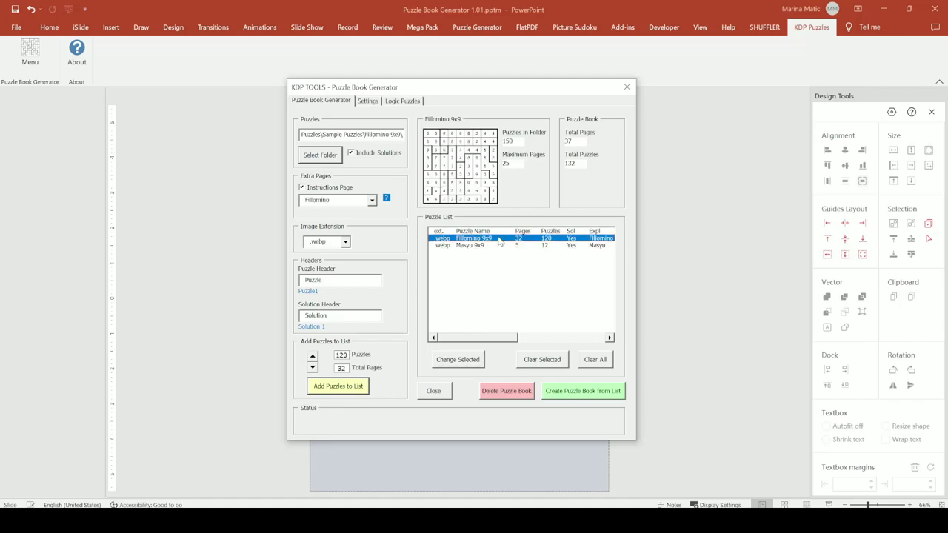
click(501, 245)
click(468, 362)
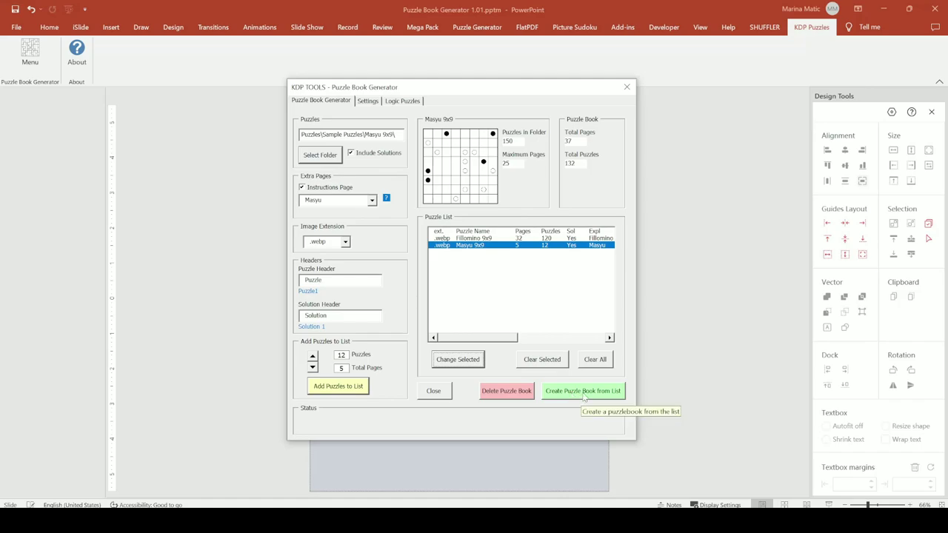
click(466, 238)
click(468, 245)
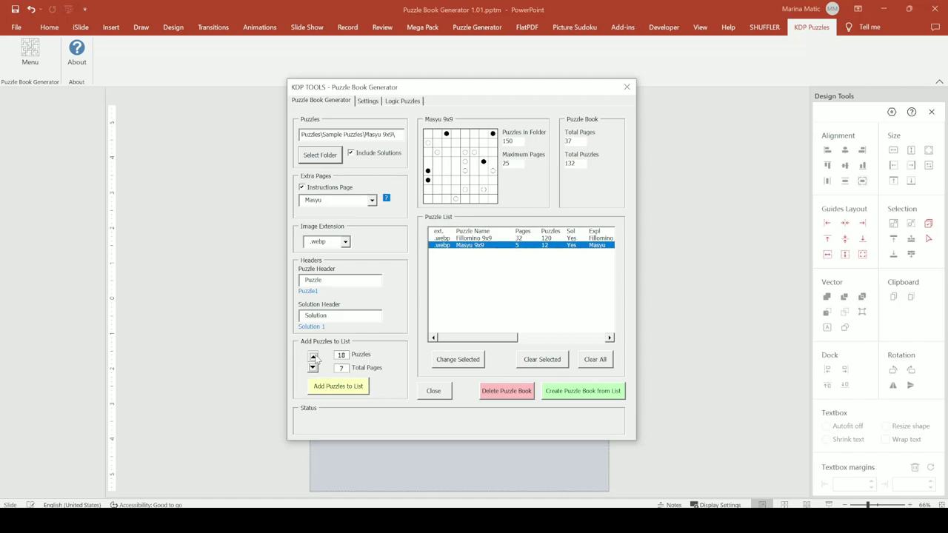
Reload the Fillomino 9x9 settings from the list, set the count to 48 puzzles and add them as another entry.
click(476, 237)
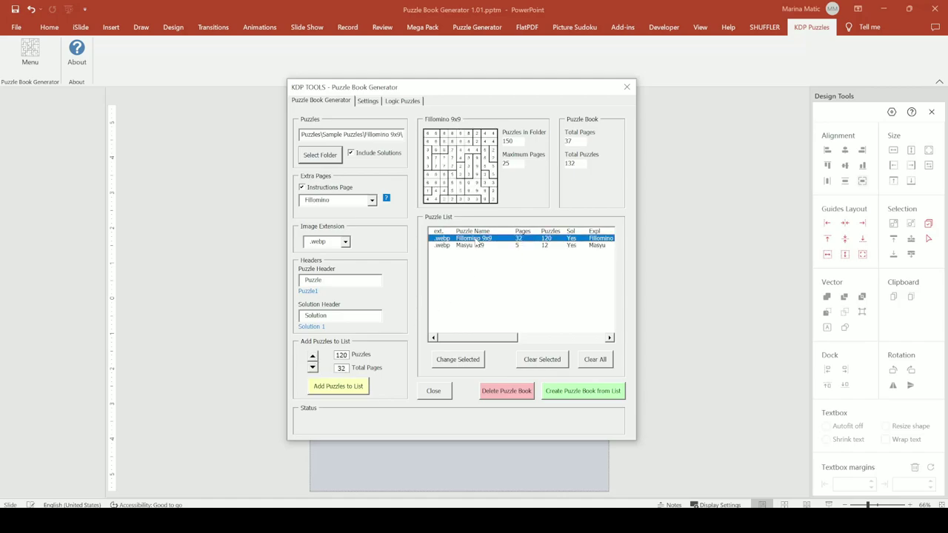
click(312, 367)
click(314, 357)
click(314, 357)
click(314, 357)
click(330, 387)
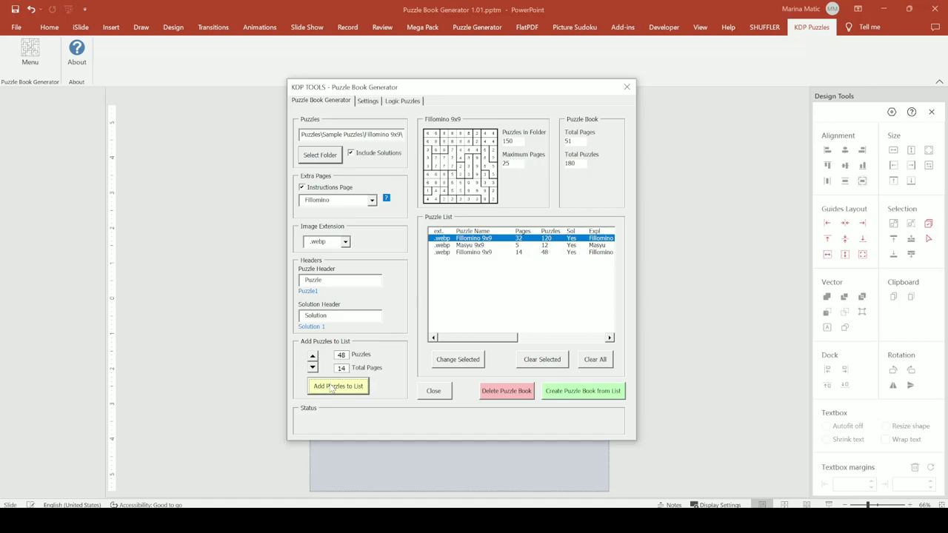
Change the first Fillomino 9x9 entry in the puzzle list to 54 puzzles and again to 72 puzzles.
click(476, 252)
click(478, 238)
click(461, 358)
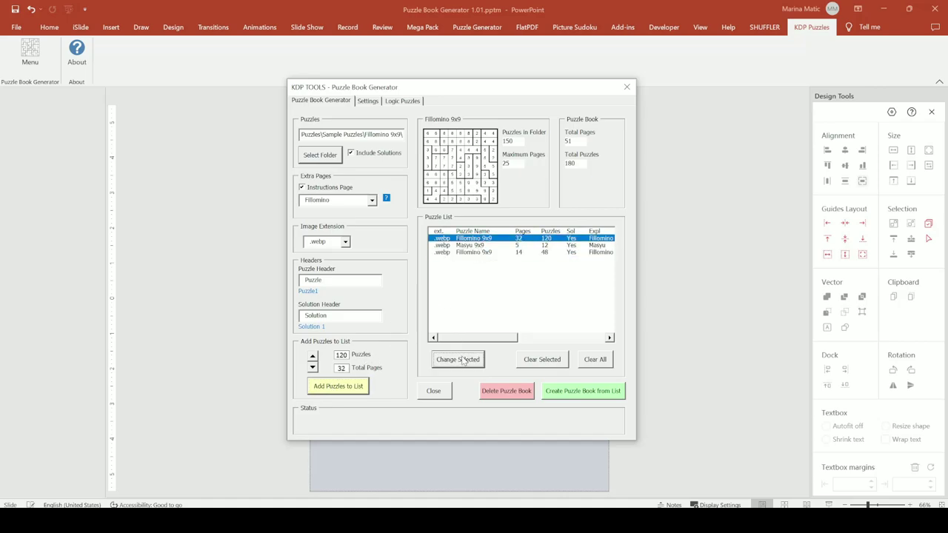
click(319, 370)
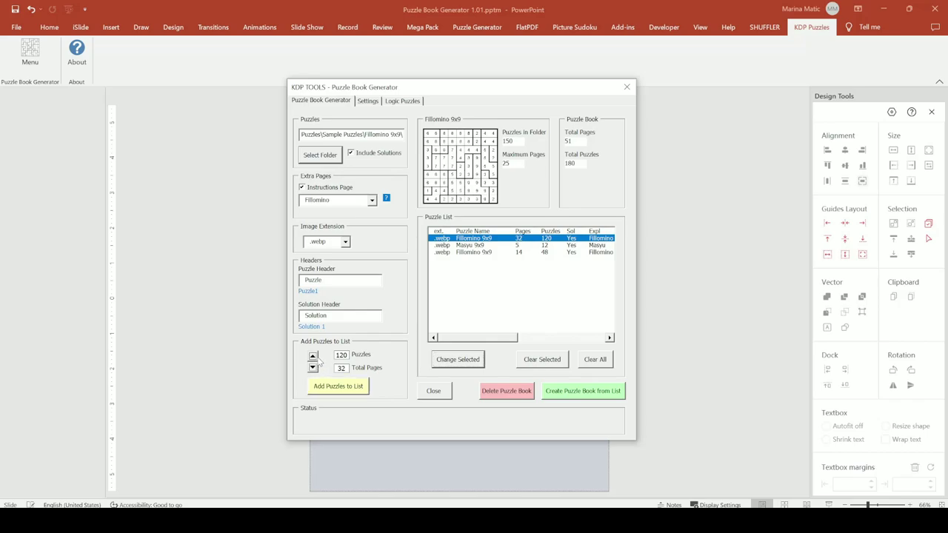
click(317, 368)
click(313, 356)
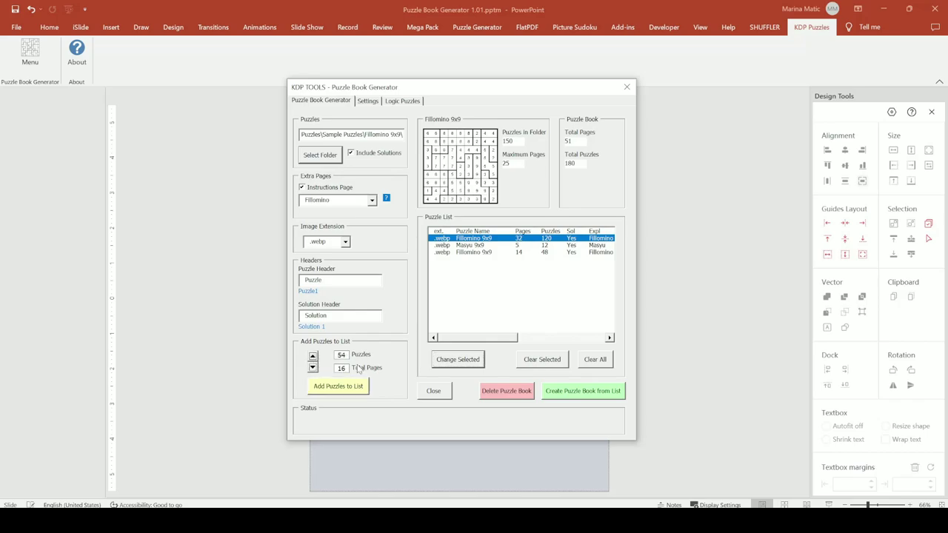
click(441, 359)
click(313, 356)
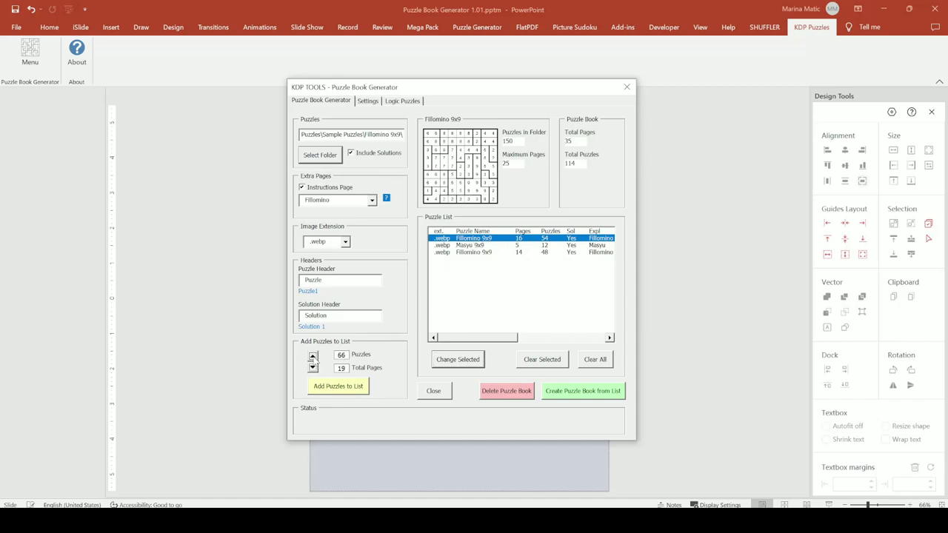
click(442, 362)
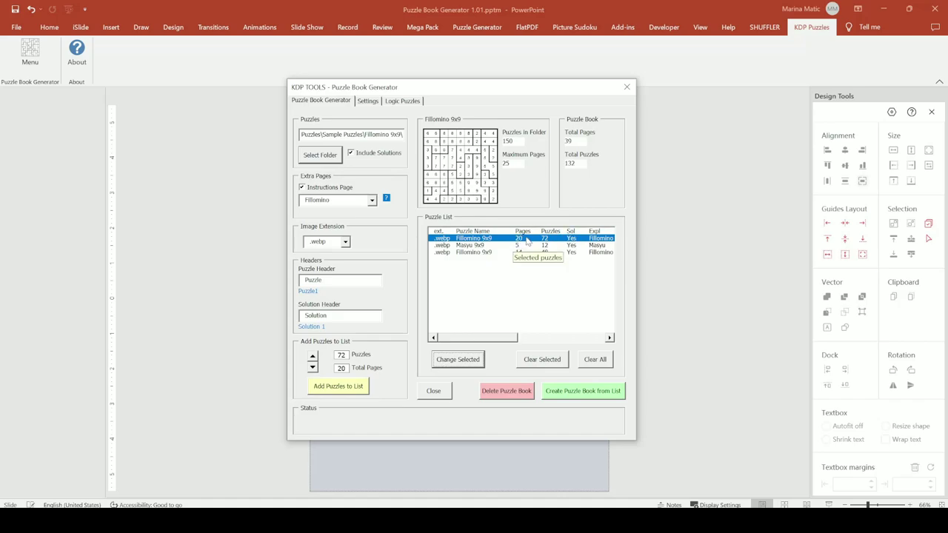
Remove the second Fillomino 9x9 entry, the one with 48 puzzles, from the puzzle list.
click(480, 252)
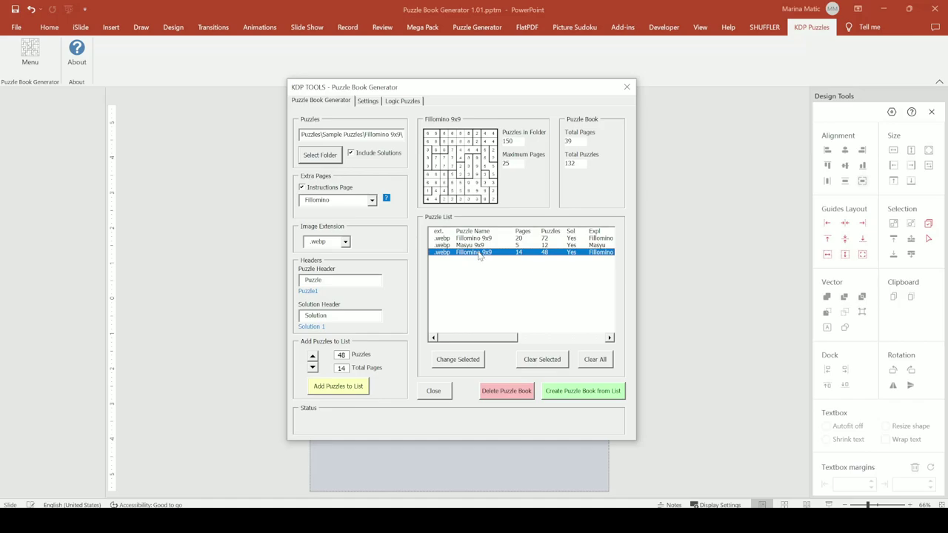
click(548, 361)
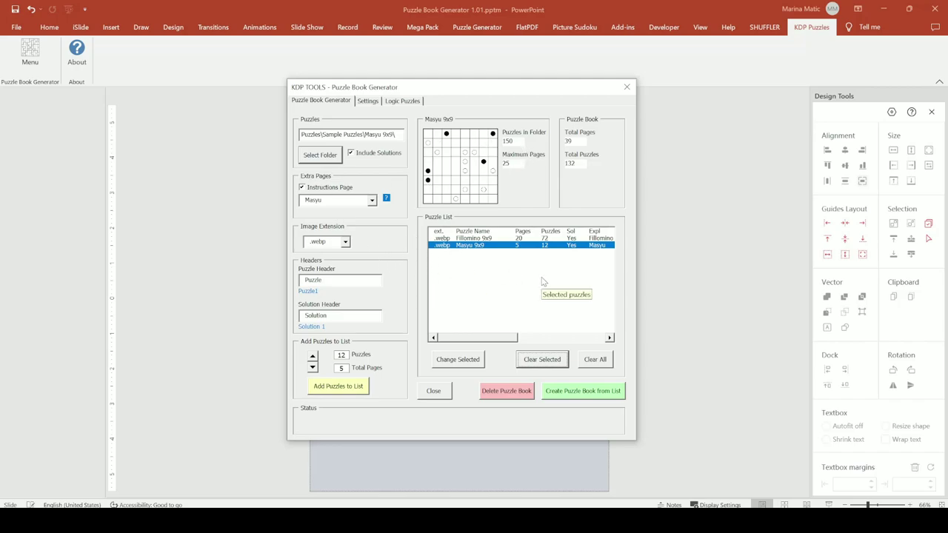
Create the puzzle book from the puzzle list and move the generator dialog aside to show the generated Masyu pages.
click(590, 393)
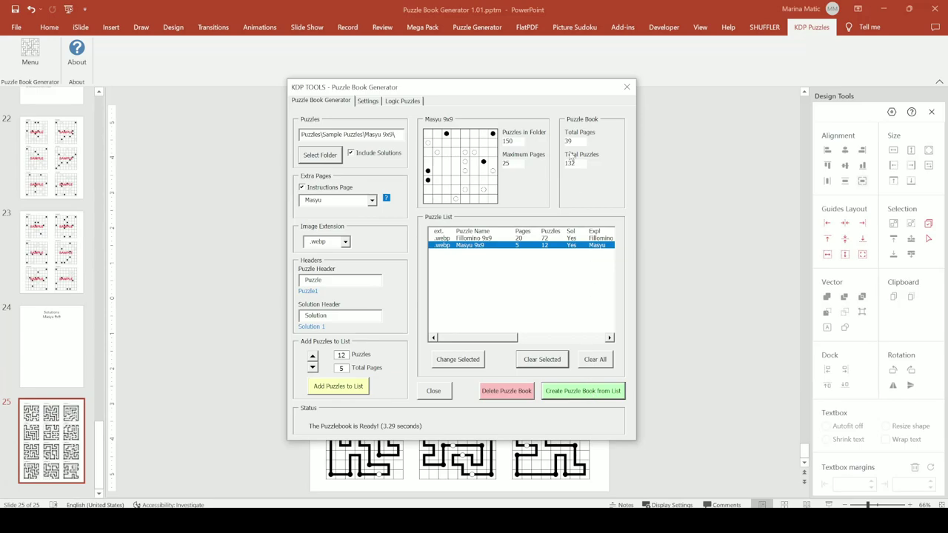
drag(599, 91, 0, 87)
scroll(199, 239, up, 3)
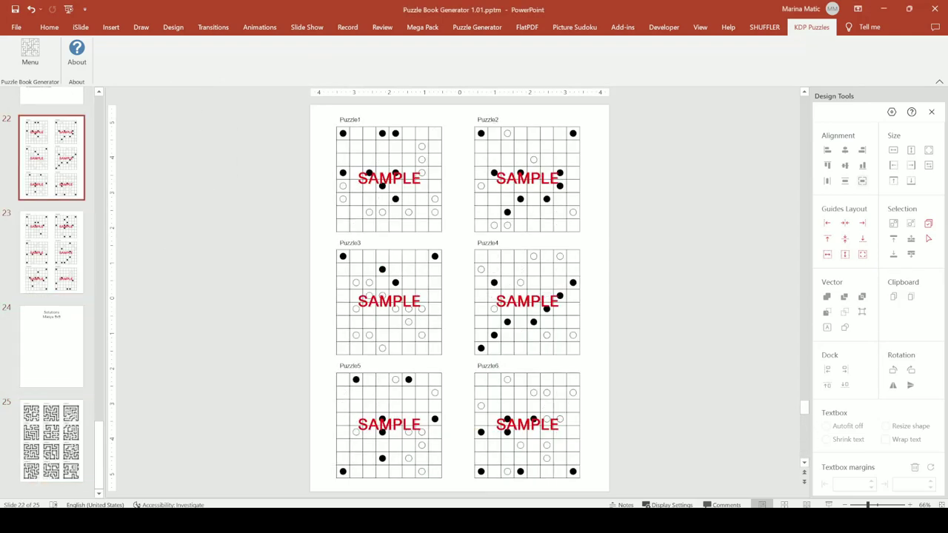
Go back through the generated slides to the first one and view the Fillomino instructions page.
drag(0, 119, 0, 126)
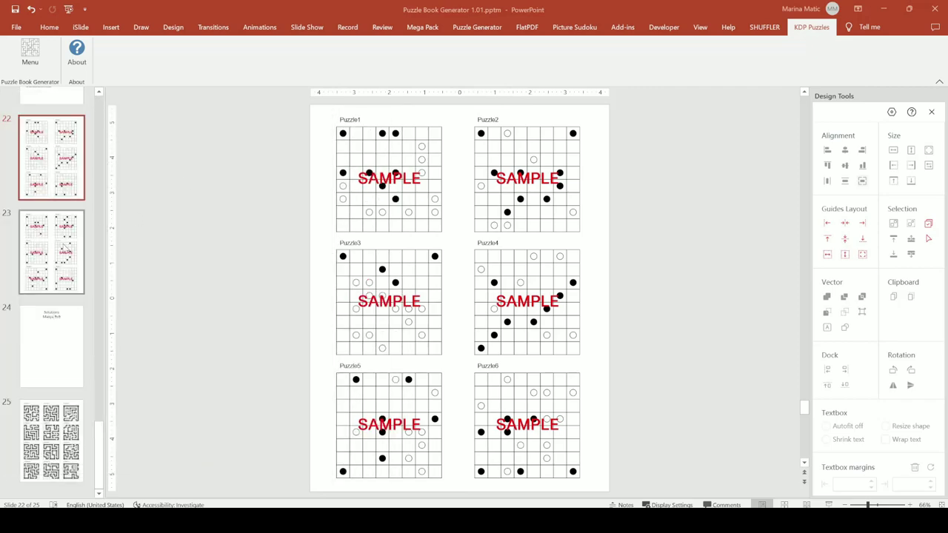
scroll(65, 249, up, 4)
drag(99, 392, 109, 110)
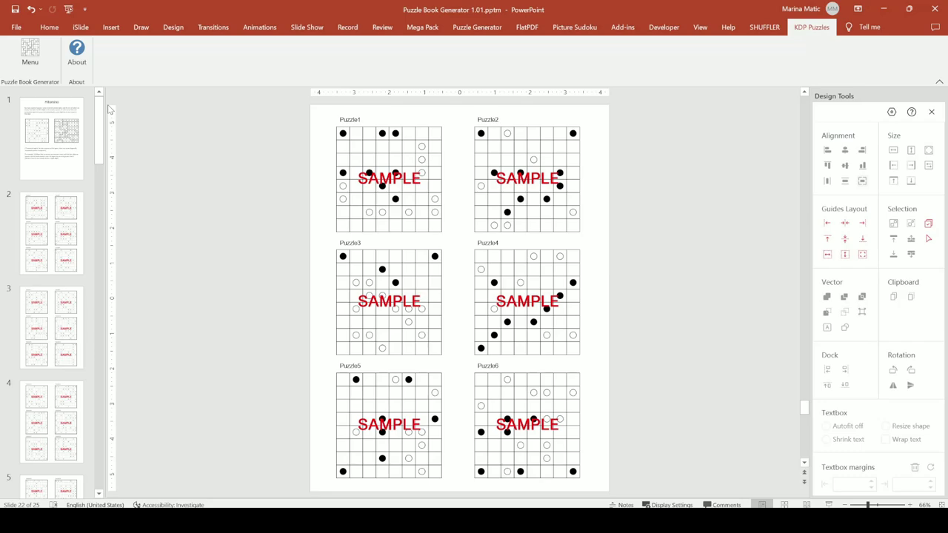
click(59, 158)
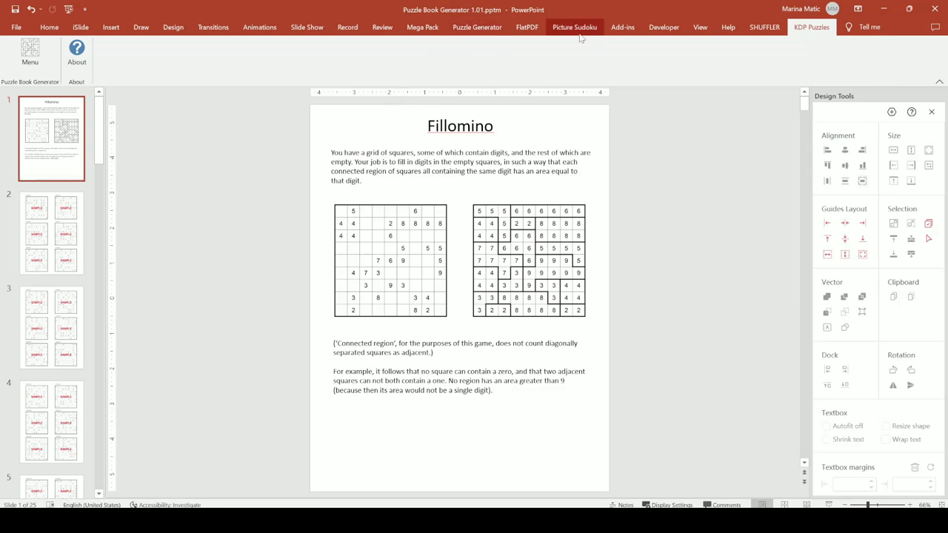
Open the Slide Master view on the layout of the Fillomino instructions page.
click(382, 28)
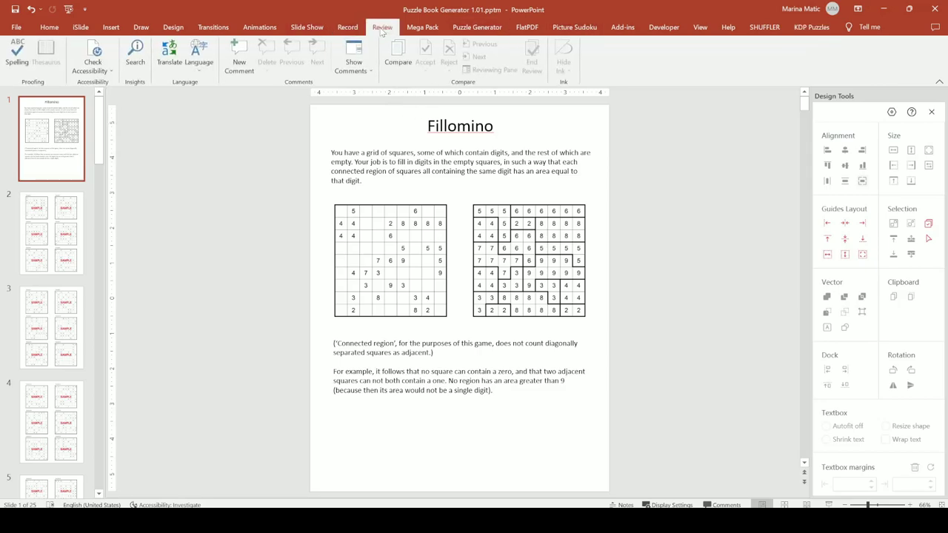
click(698, 29)
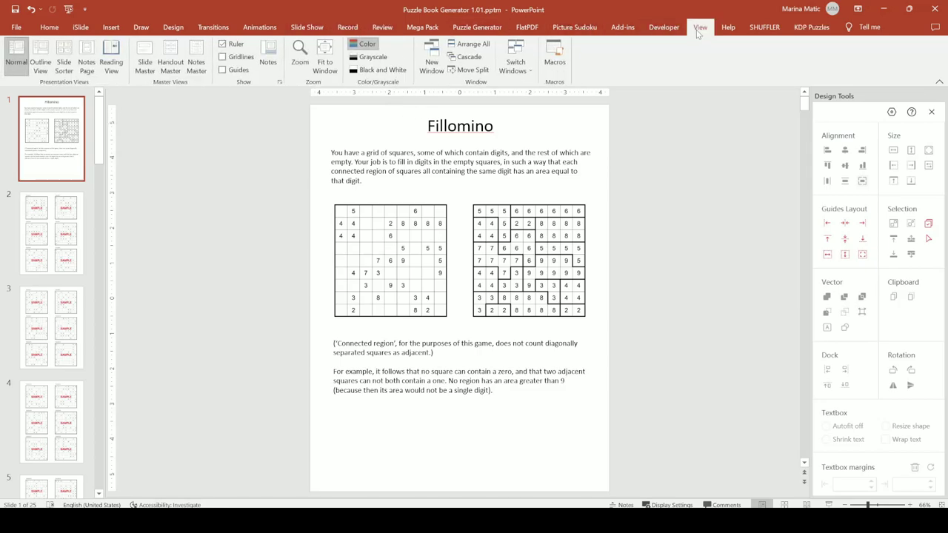
click(144, 60)
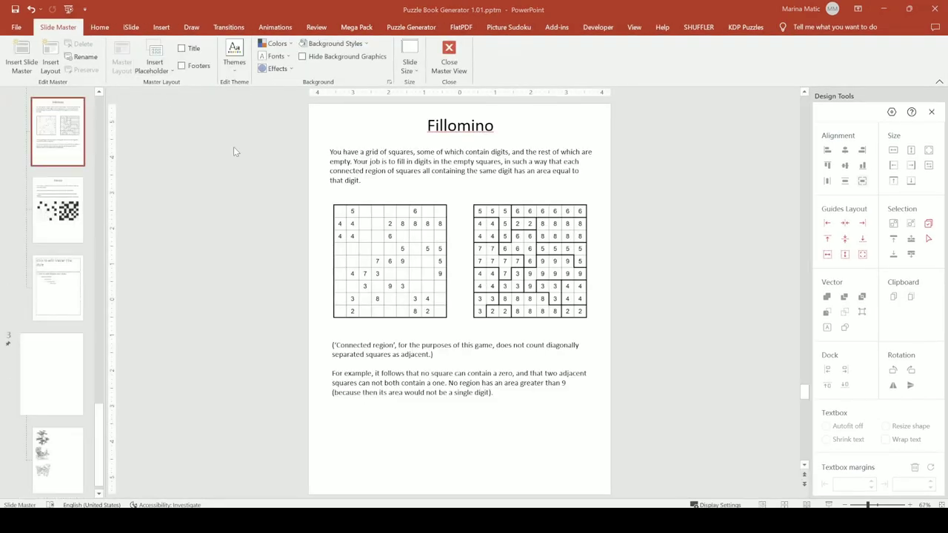
Move the two example grids on the Fillomino layout slightly up and closer together below the description text.
click(326, 172)
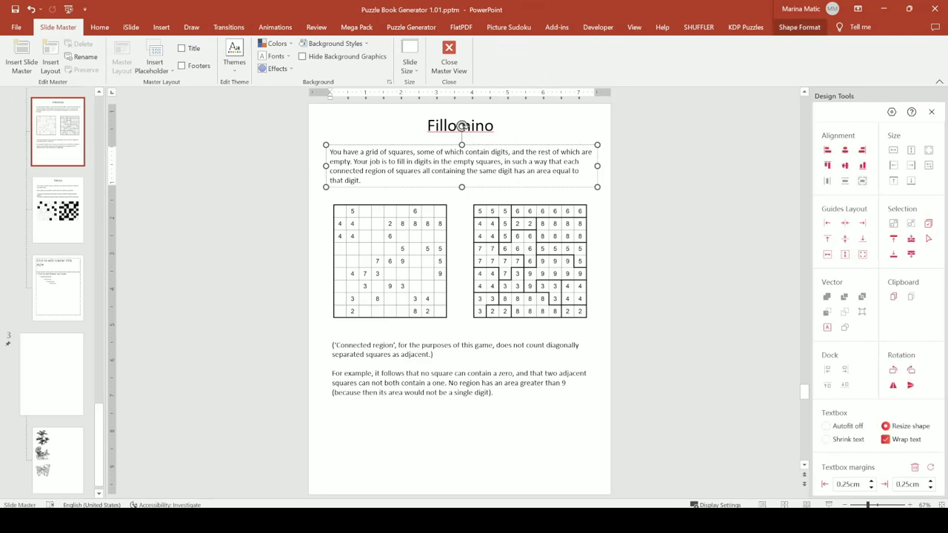
click(398, 213)
click(516, 256)
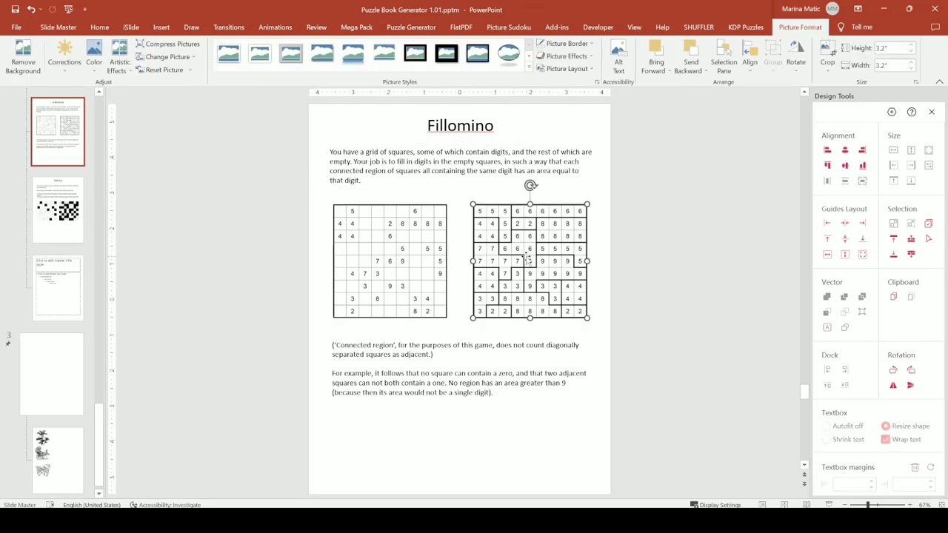
mouse_move(522, 249)
mouse_down()
mouse_move(518, 274)
mouse_move(517, 245)
mouse_up()
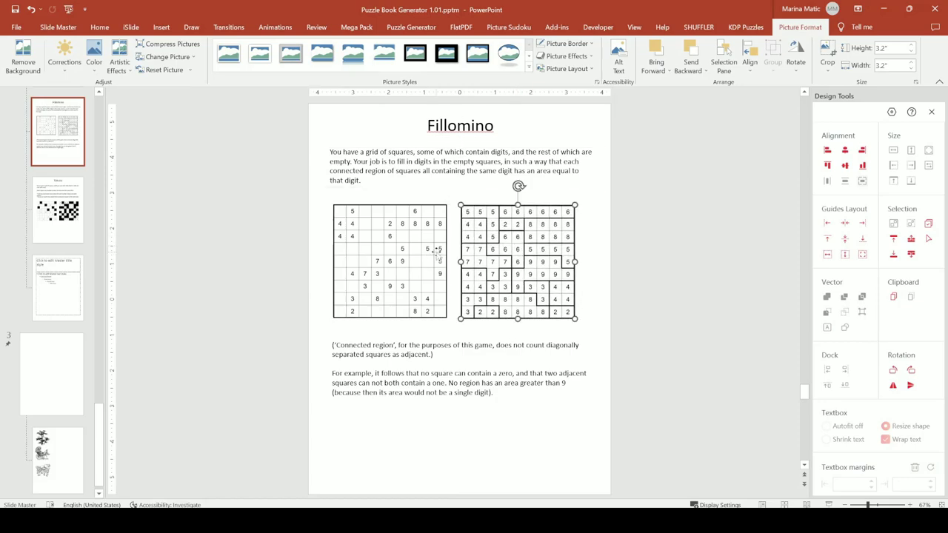
drag(415, 249, 416, 242)
mouse_move(490, 238)
mouse_down()
mouse_move(490, 259)
mouse_move(491, 225)
mouse_up()
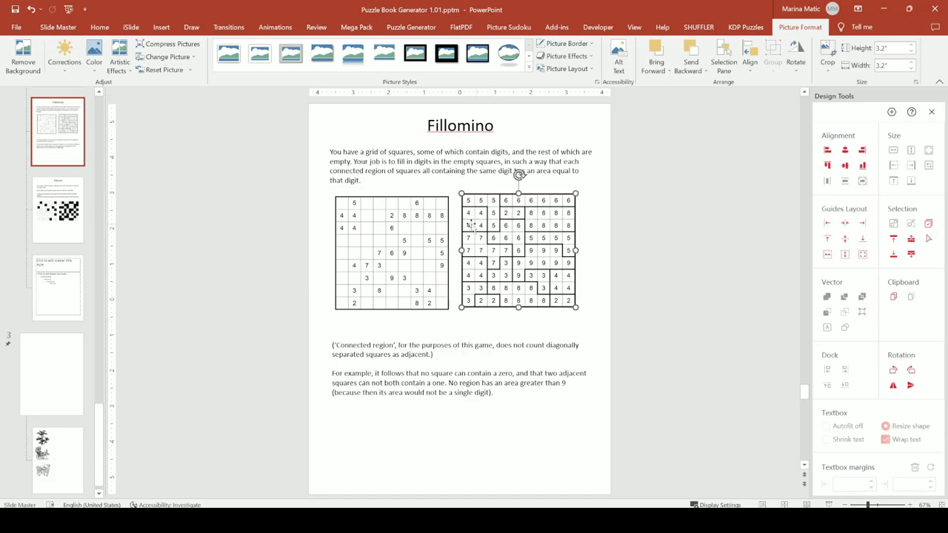
click(276, 178)
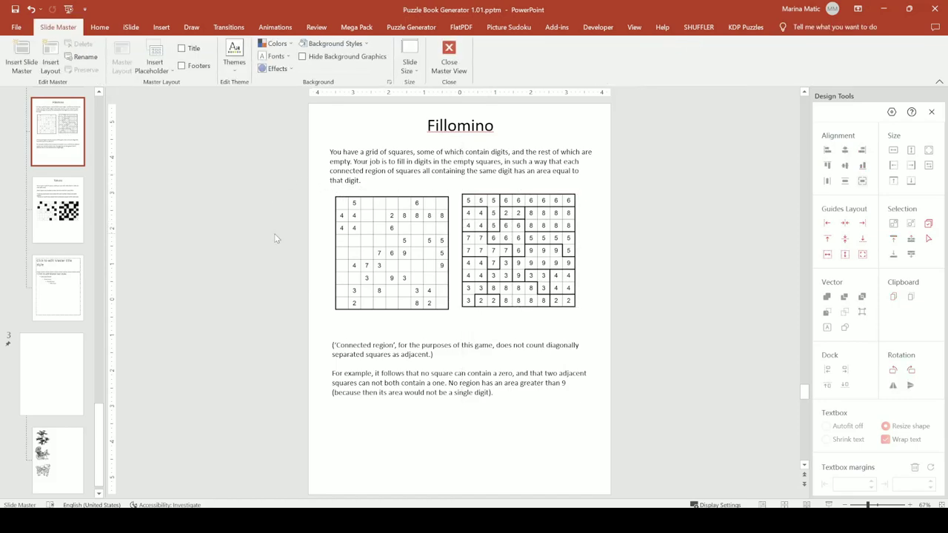
Close the master view and try to select the instruction objects on the normal Fillomino slide.
click(449, 60)
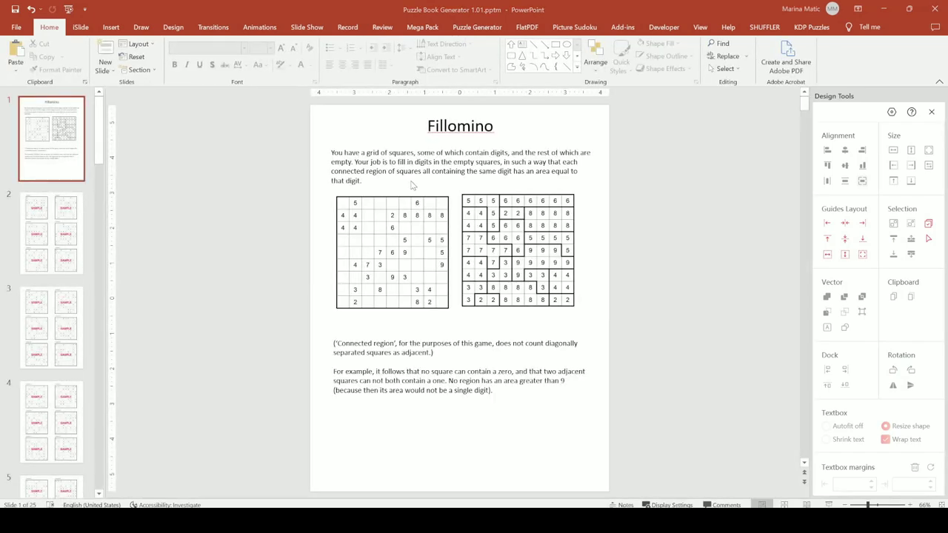
drag(296, 135, 658, 421)
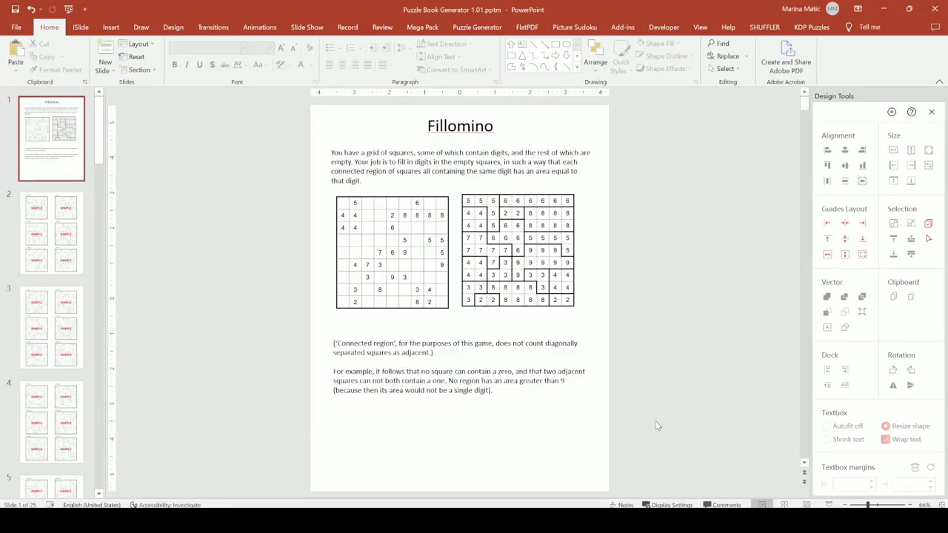
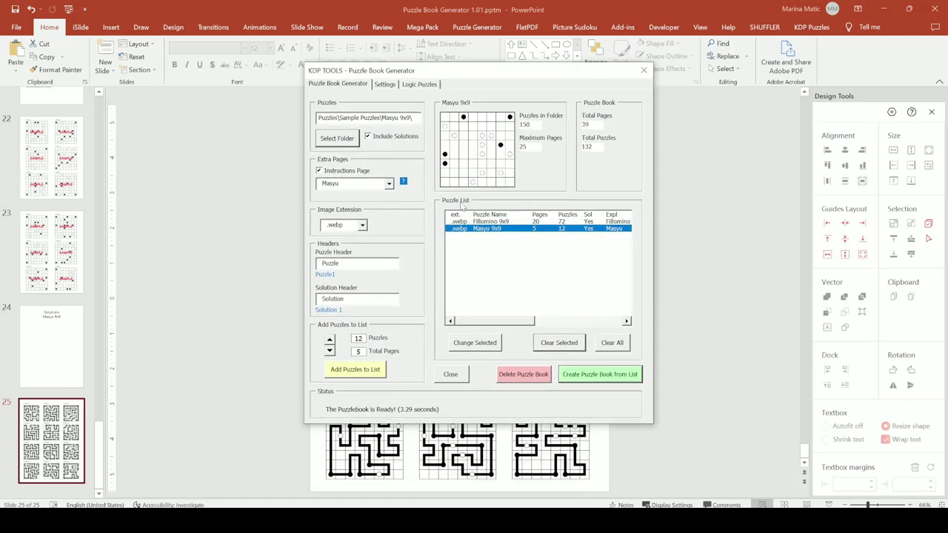
Examine the generator's notification log and its overview of logic puzzle types, then return to the main generator page.
click(391, 85)
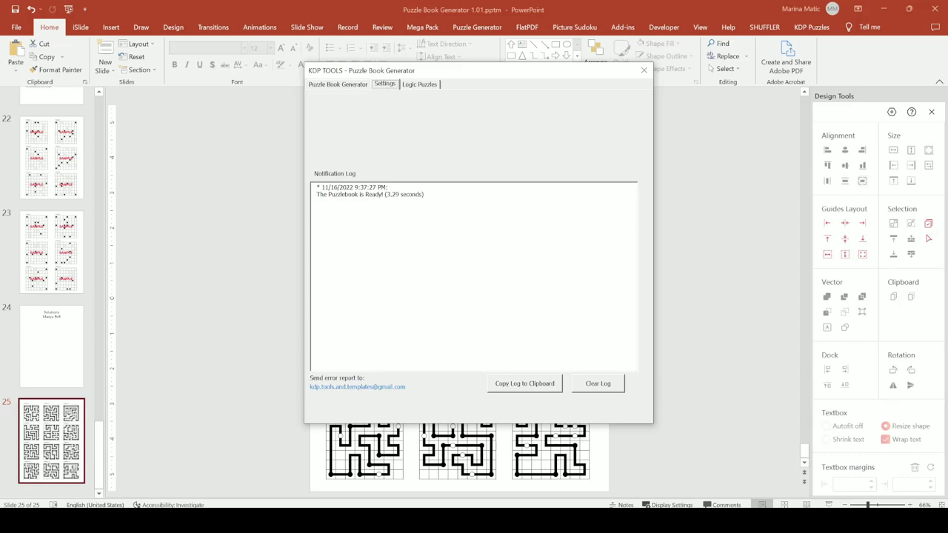
drag(425, 195, 321, 187)
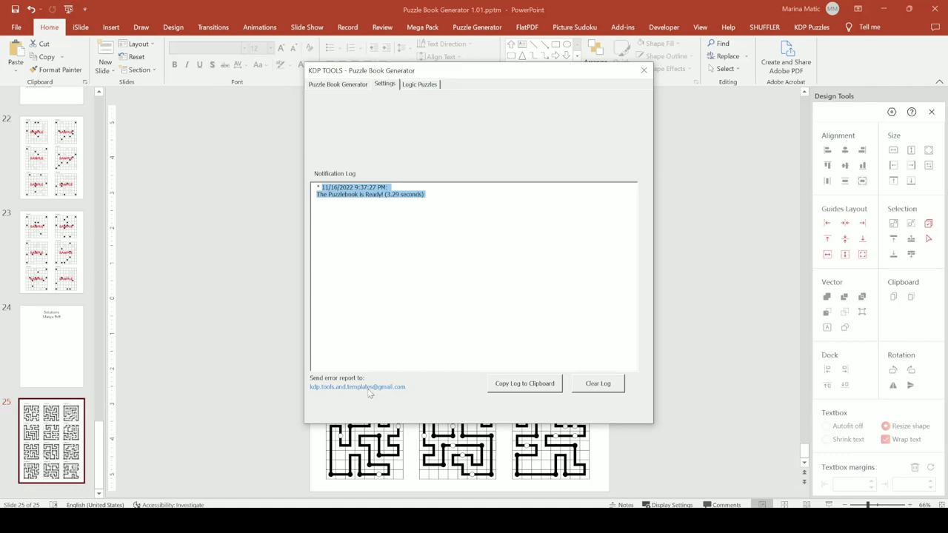
click(430, 83)
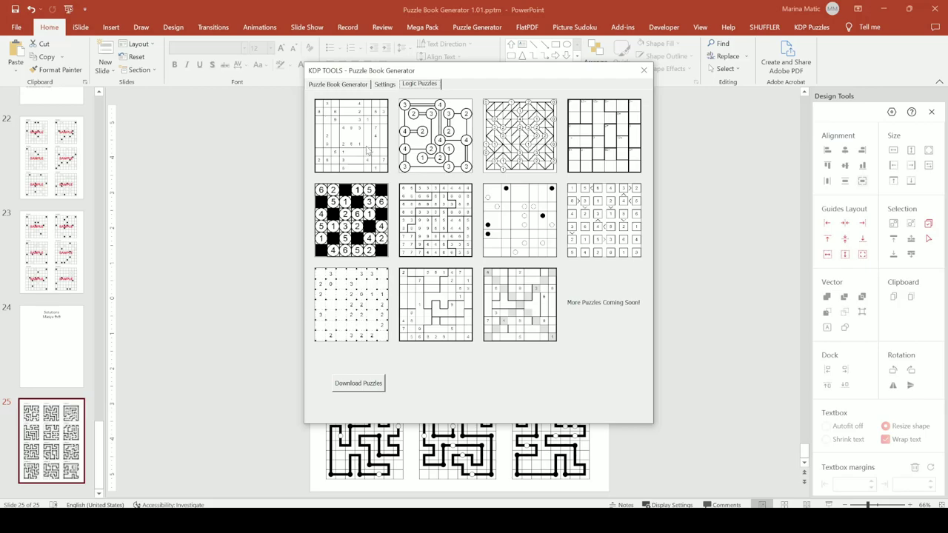
click(354, 85)
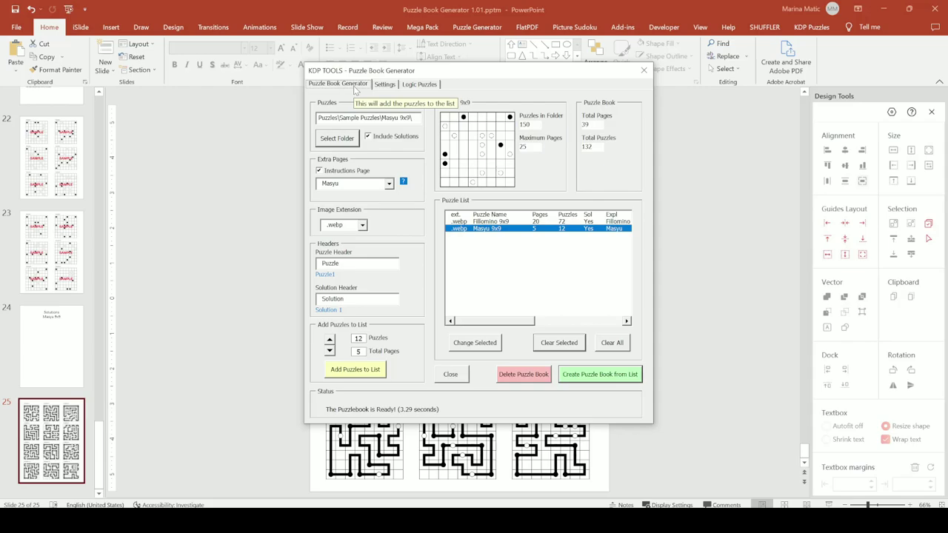
Move the generator dialog aside, check the presentation's custom slide size settings and leave them without changes.
drag(569, 70, 62, 82)
click(137, 82)
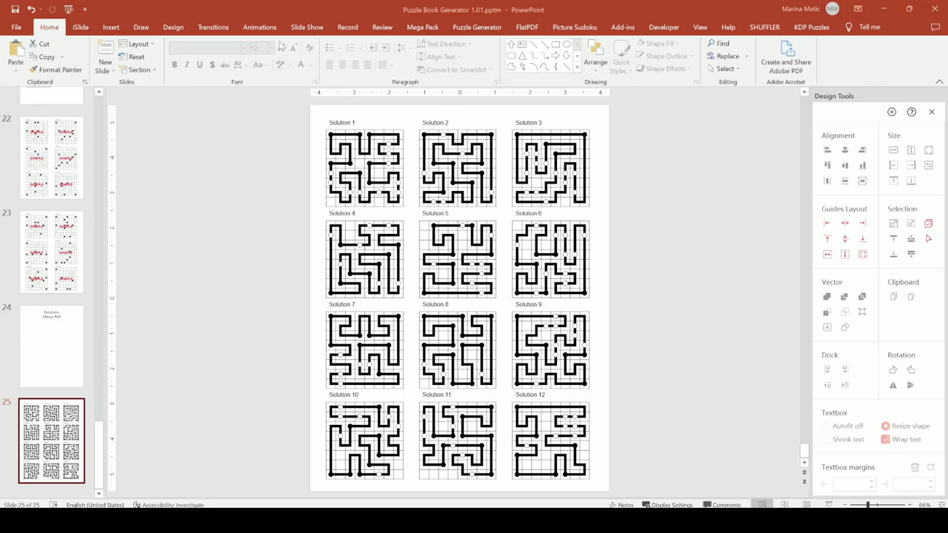
click(174, 27)
click(834, 58)
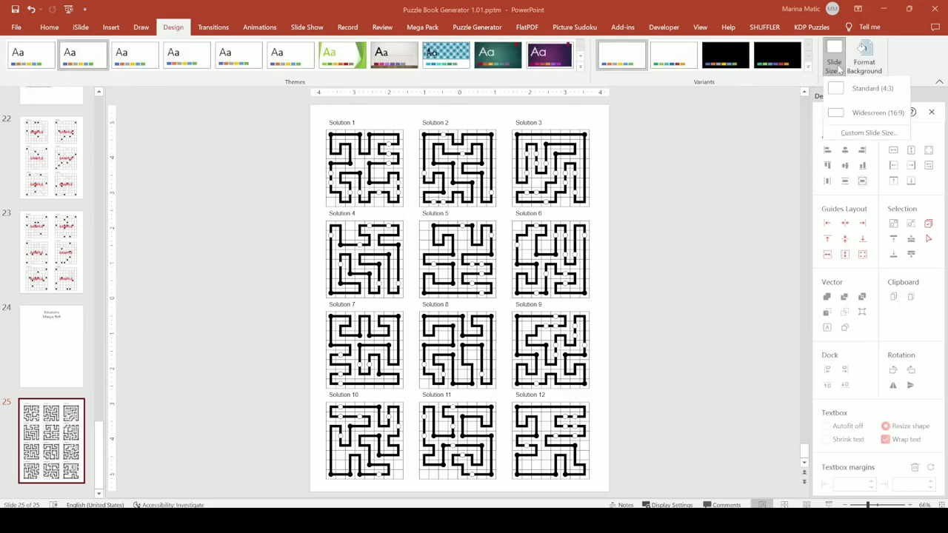
click(856, 133)
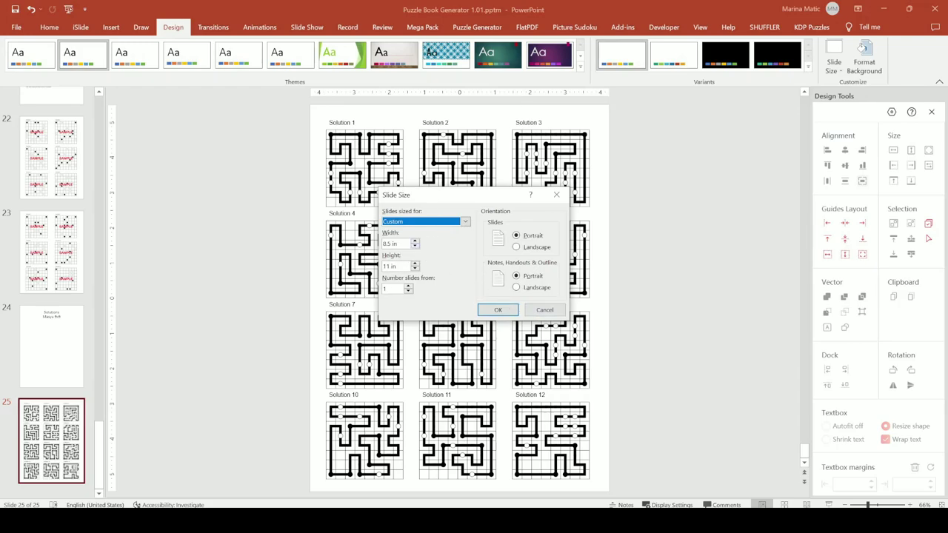
click(534, 310)
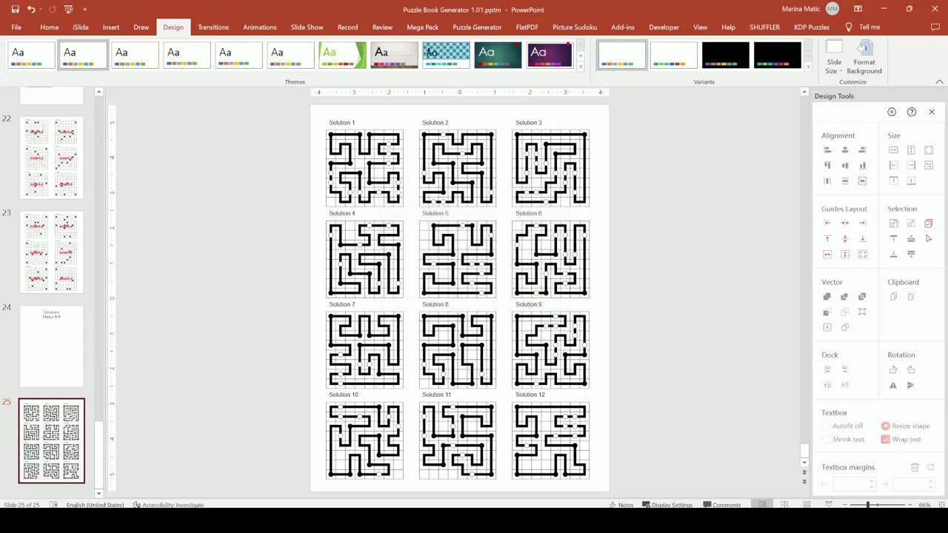
Bring the generator dialog back over the slide and go through its settings and logic puzzle pages again.
drag(0, 140, 550, 96)
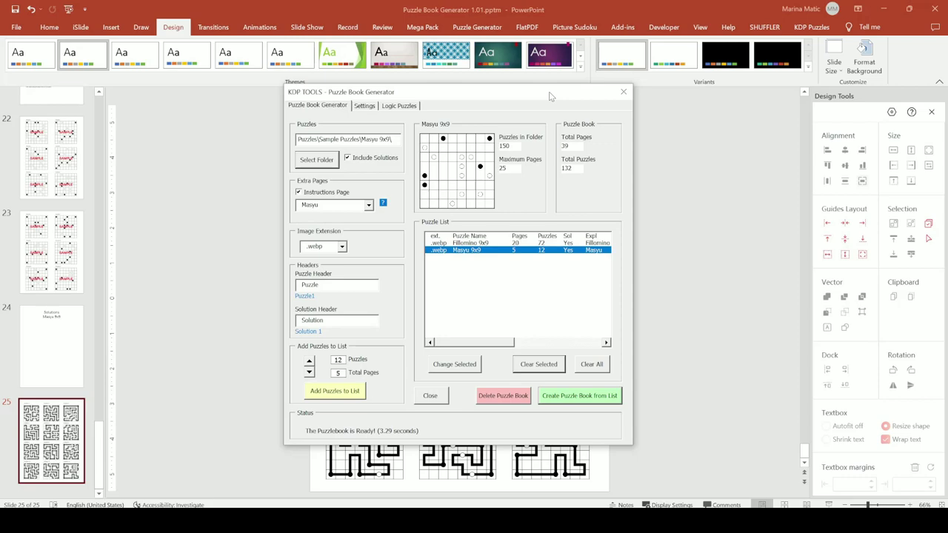
click(369, 107)
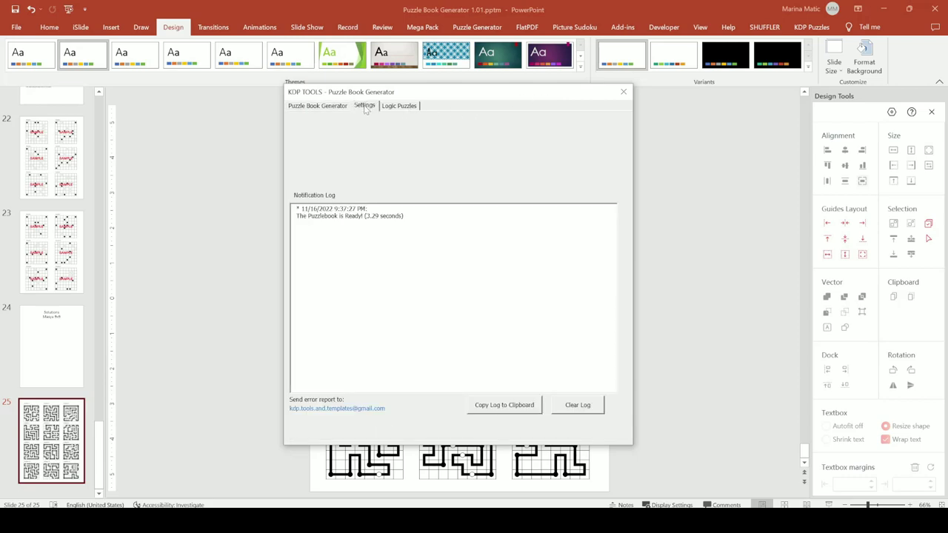
click(406, 105)
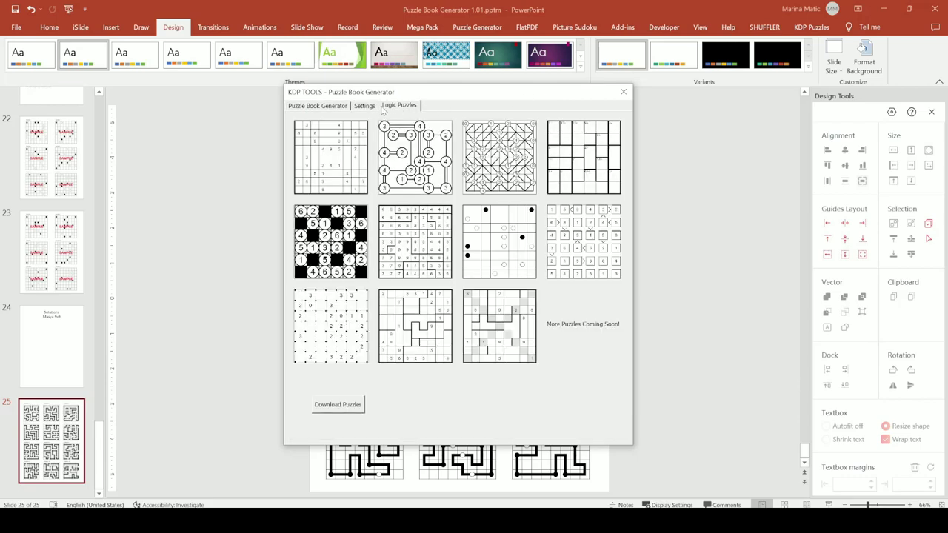
click(374, 109)
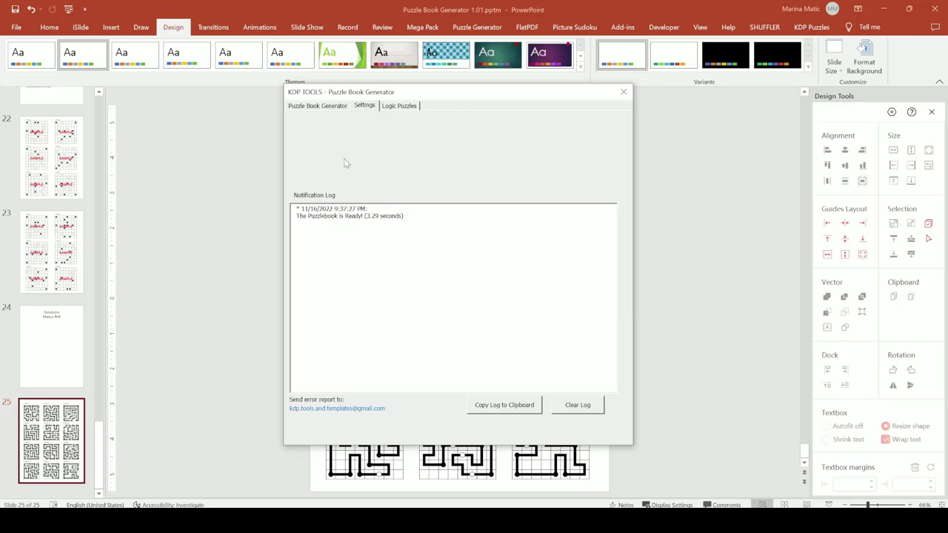
click(331, 108)
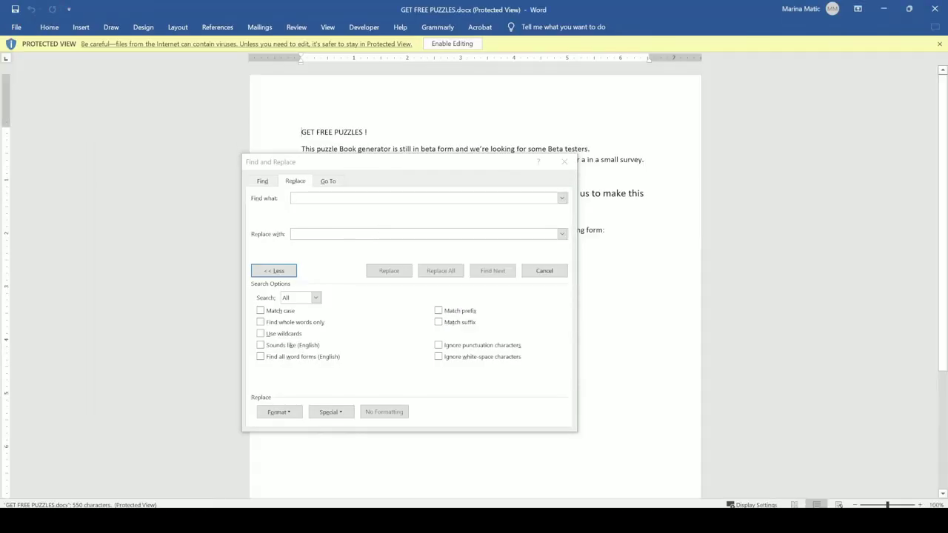
In the GET FREE PUZZLES document in Word, close the Find and Replace dialog and open the survey link, allowing the hyperlink.
click(563, 163)
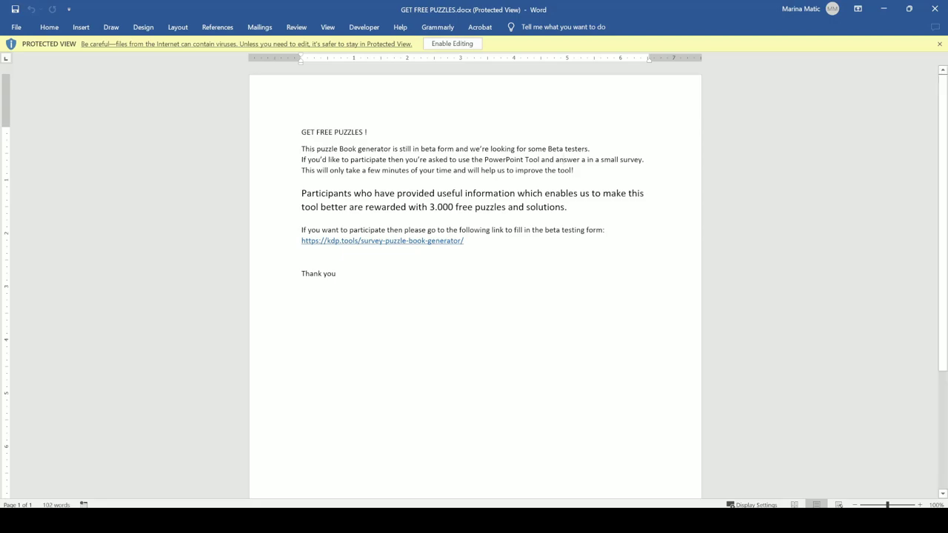
mouse_move(303, 291)
mouse_down()
mouse_move(321, 230)
mouse_move(302, 131)
mouse_move(303, 288)
mouse_up()
ctrl+click(425, 243)
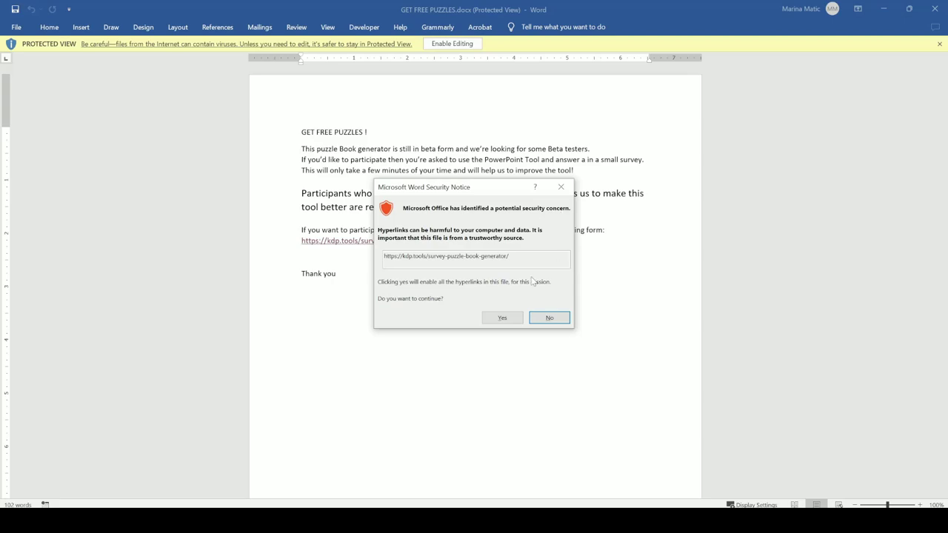
click(508, 318)
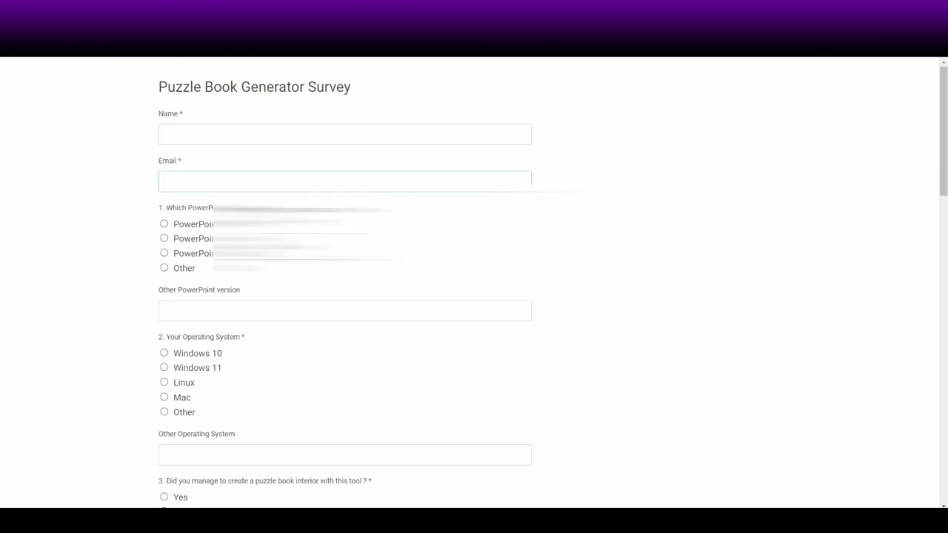
Examine the Puzzle Book Generator Survey form, from the name and email fields down to the question about creating an interior.
click(194, 181)
click(236, 134)
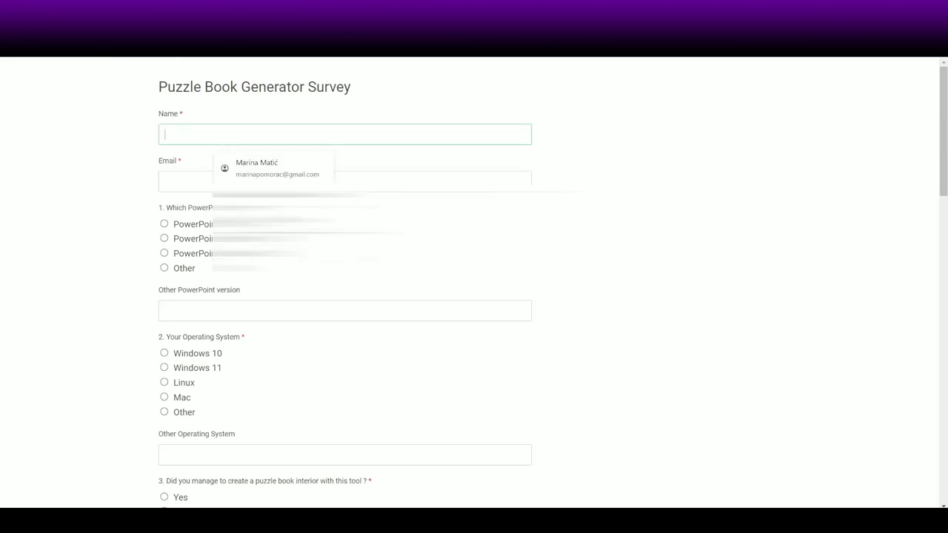
click(111, 183)
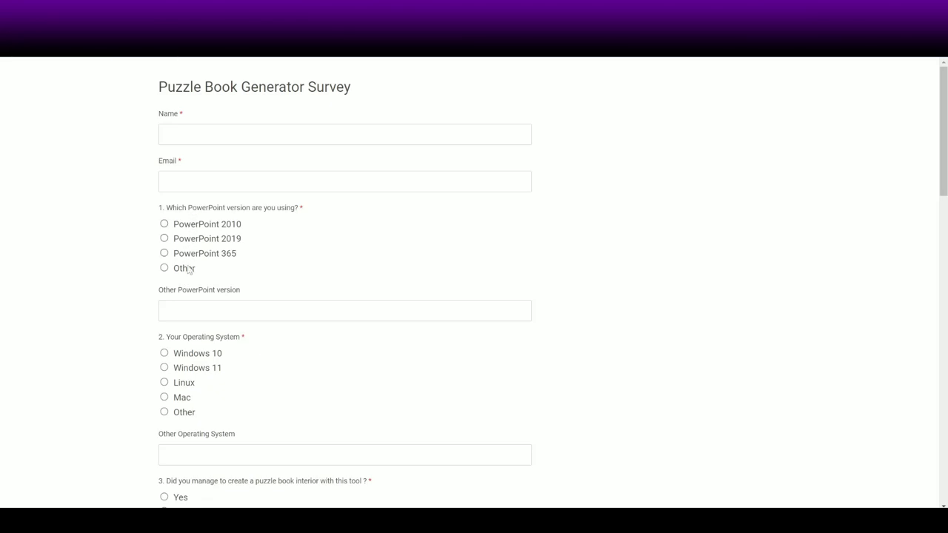
scroll(198, 251, down, 2)
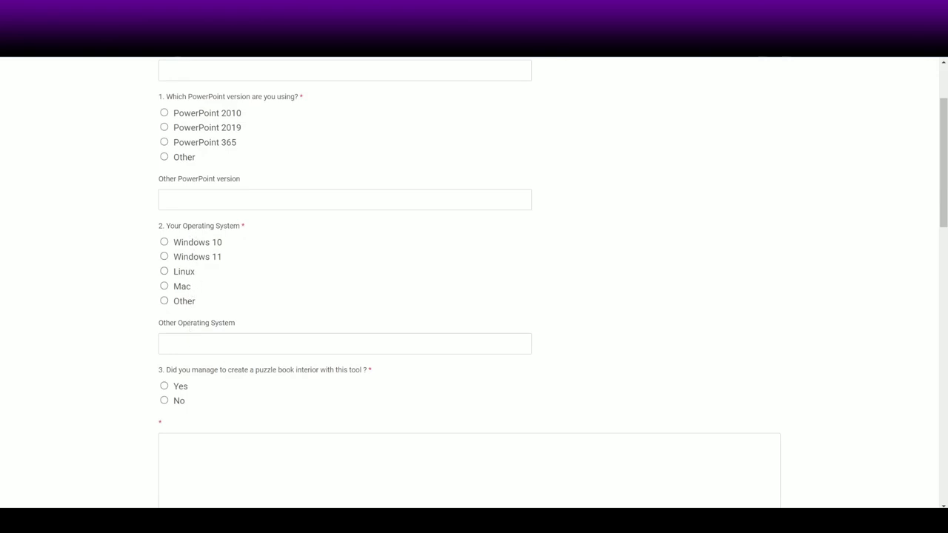
Examine the rest of the survey, from the question about creating an interior to the price and upgrade testing questions.
scroll(225, 311, down, 2)
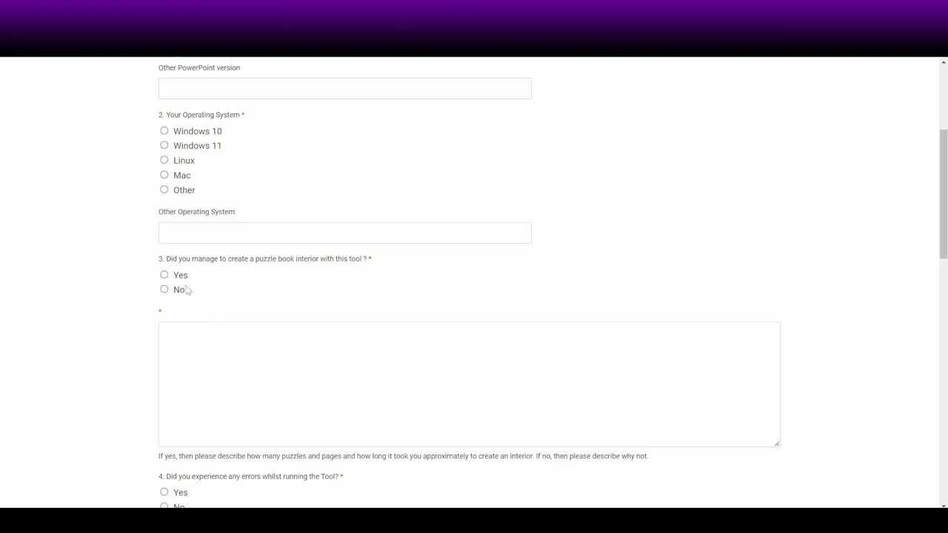
scroll(468, 355, down, 1)
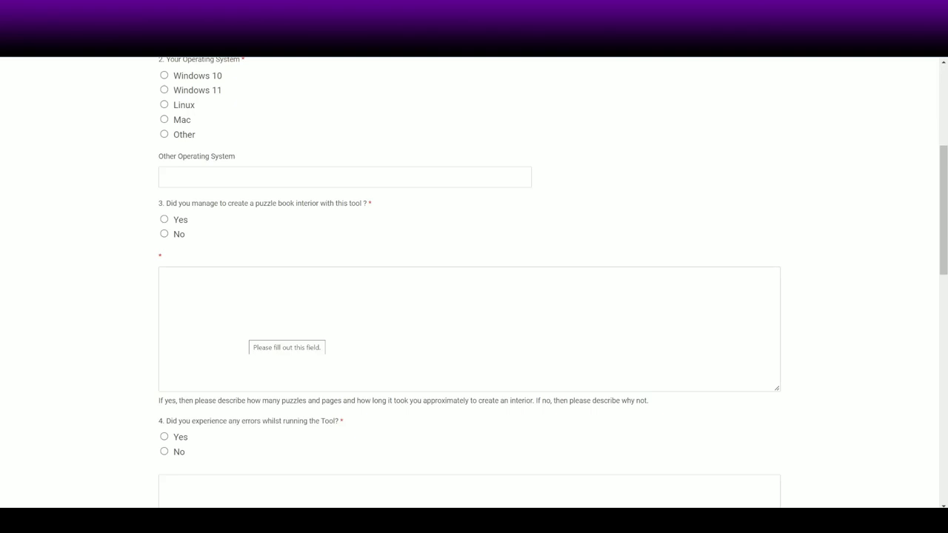
click(165, 277)
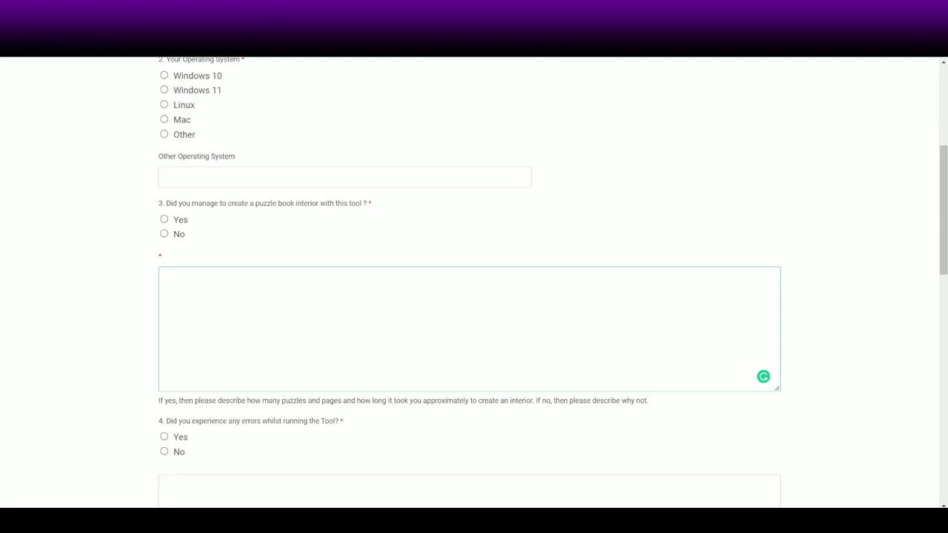
scroll(315, 293, down, 2)
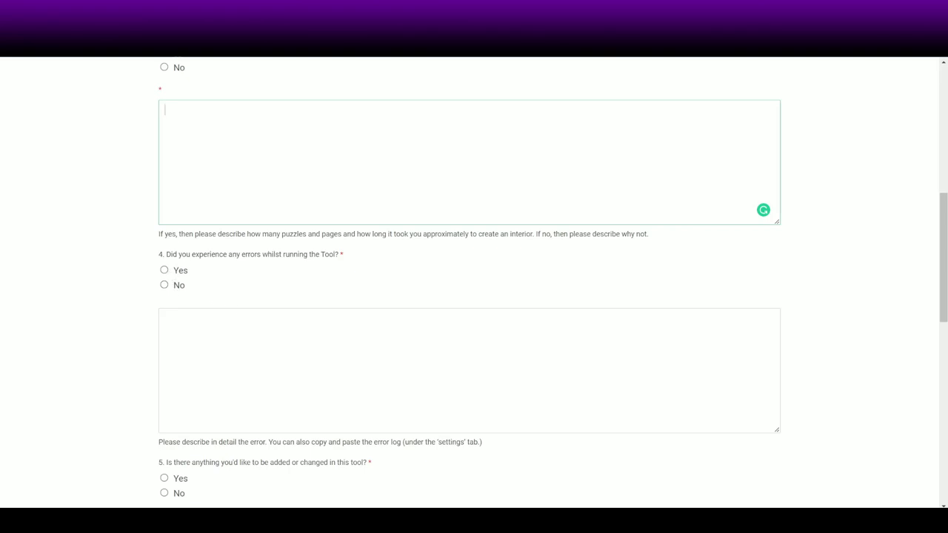
scroll(474, 281, down, 2)
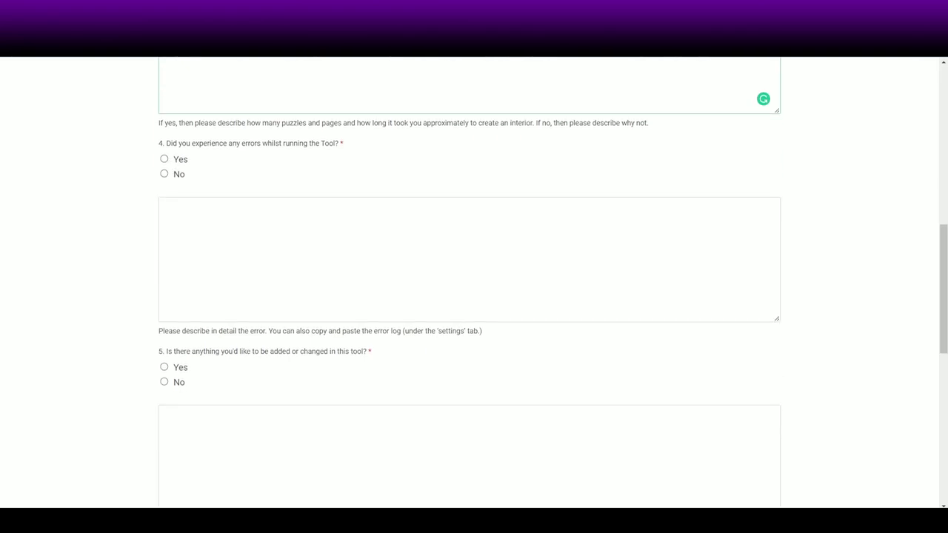
scroll(474, 281, down, 3)
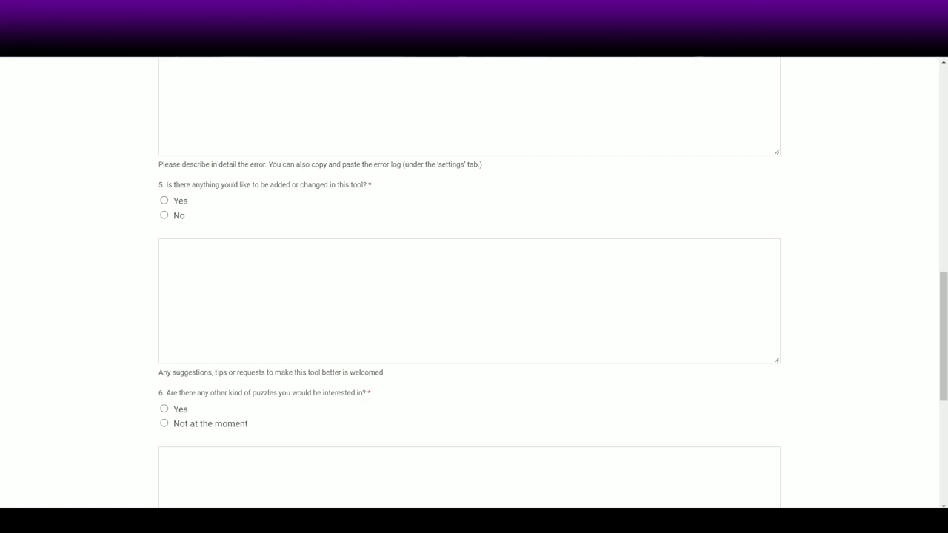
scroll(212, 302, down, 3)
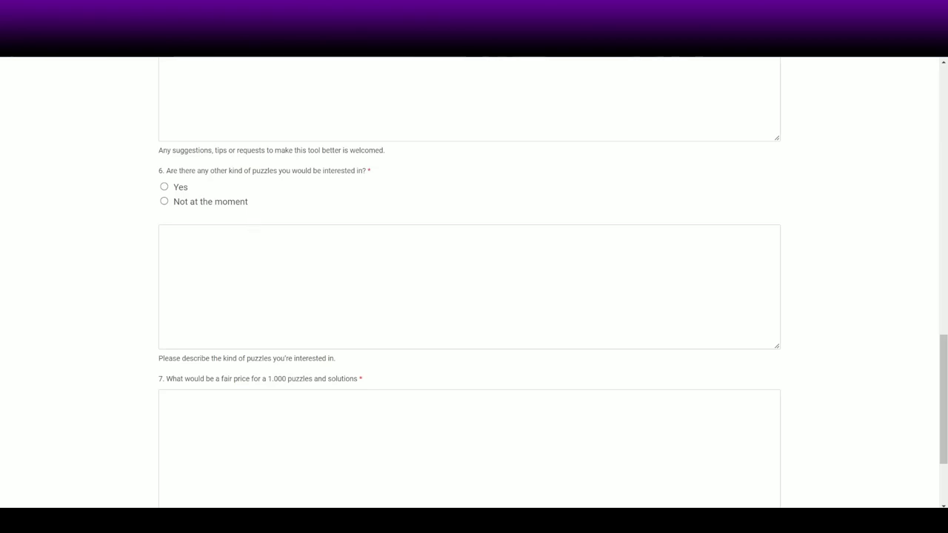
click(164, 233)
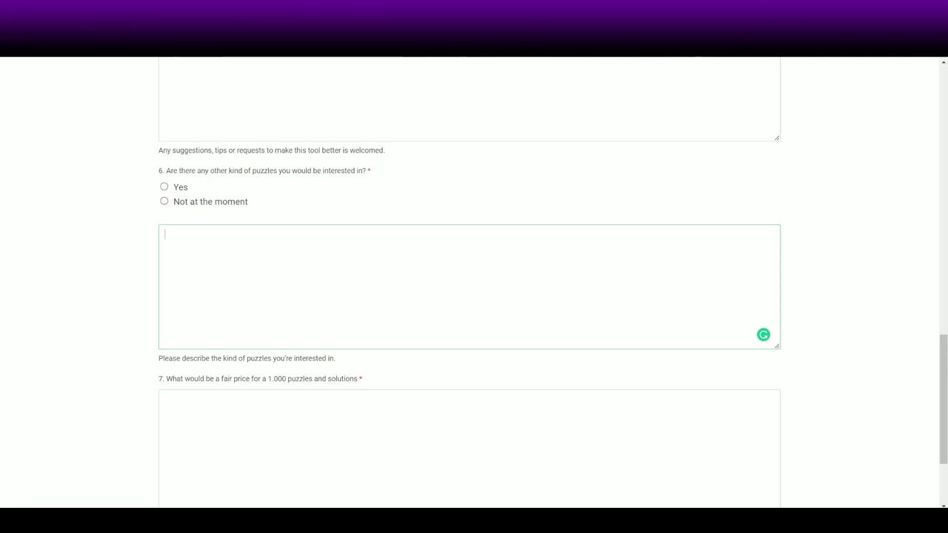
scroll(474, 296, down, 3)
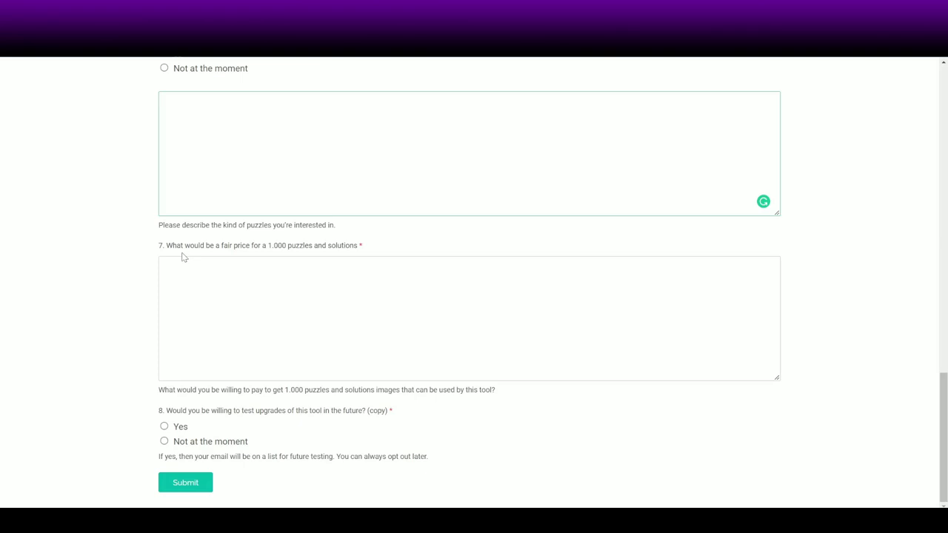
drag(169, 251, 240, 258)
click(260, 260)
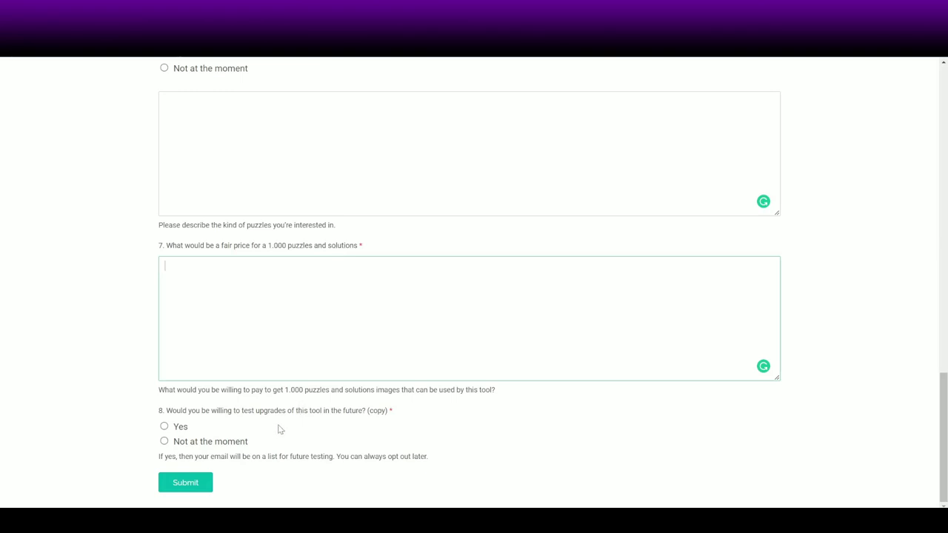
Answer Yes to testing future upgrades in the survey, and close the Puzzle Book Generator dialog in PowerPoint.
click(164, 427)
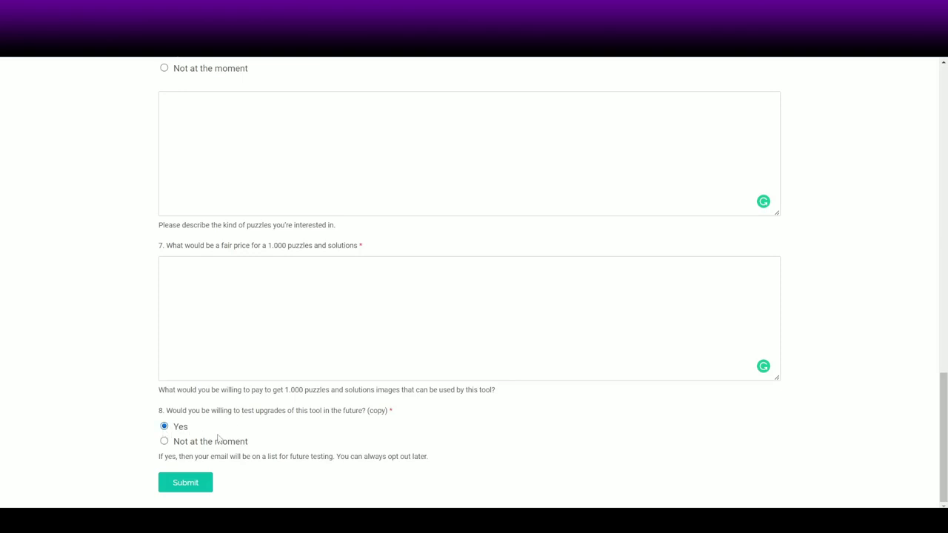
scroll(287, 428, up, 15)
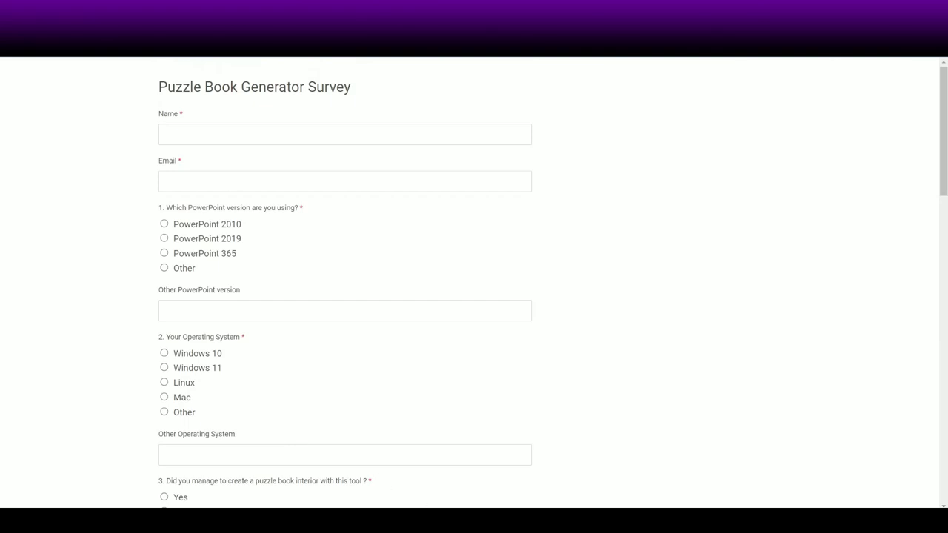
click(518, 473)
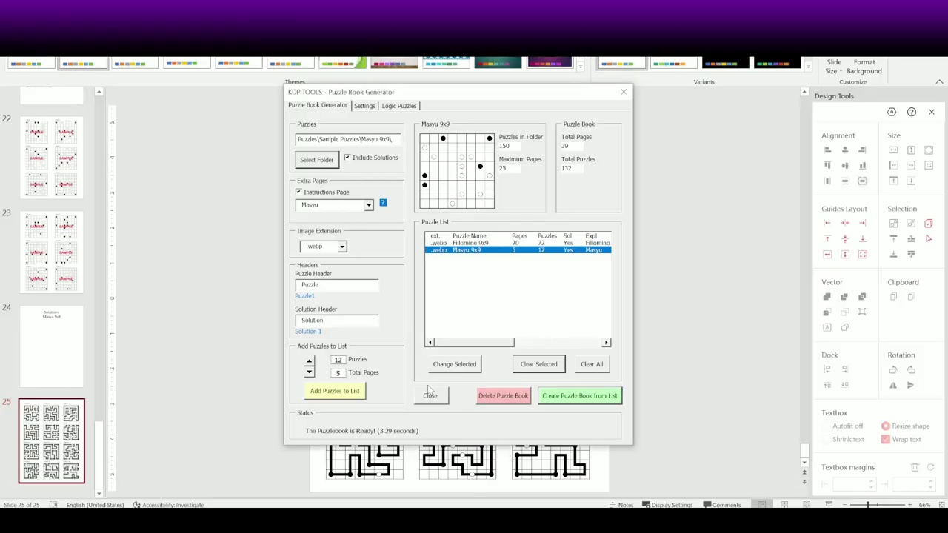
click(623, 92)
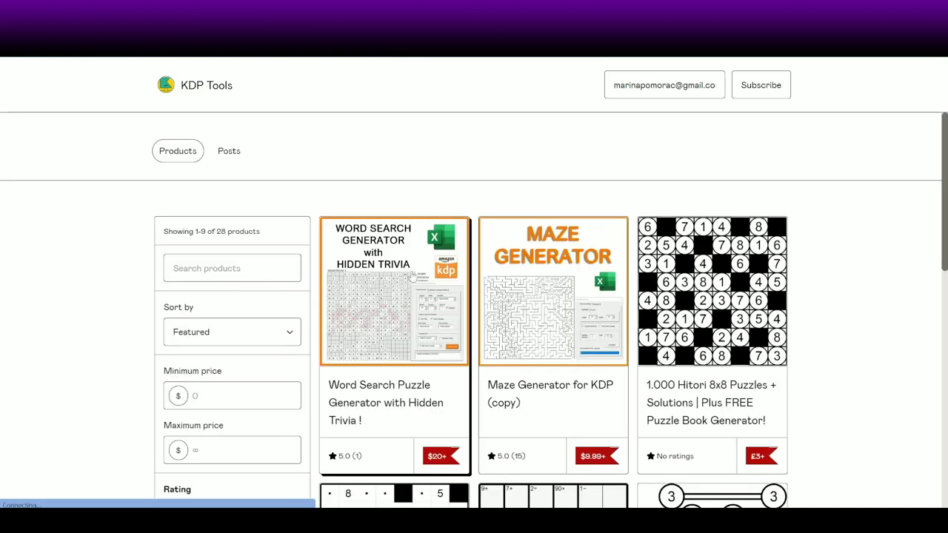
Open the Word Search Puzzle Generator with Hidden Trivia product page in the browser and review its description, wordlists and pricing.
click(412, 278)
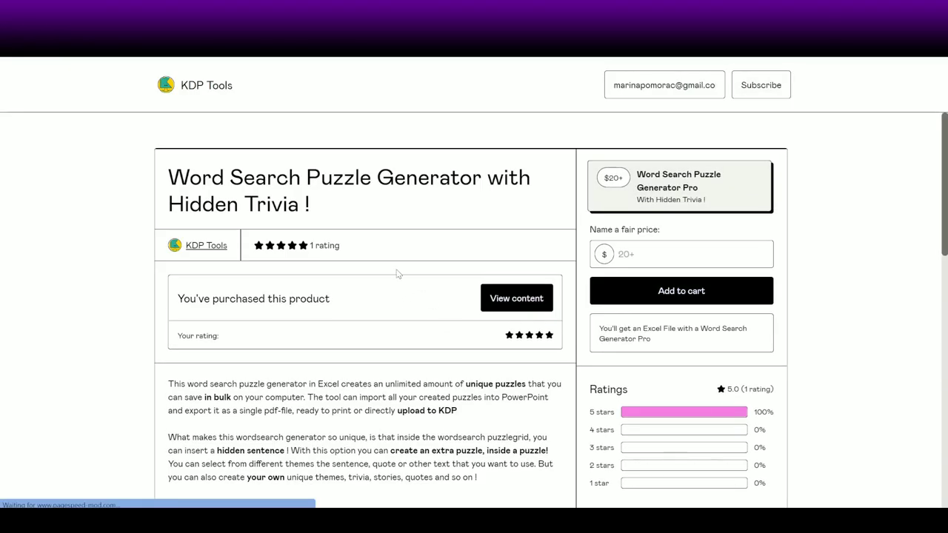
scroll(397, 274, down, 5)
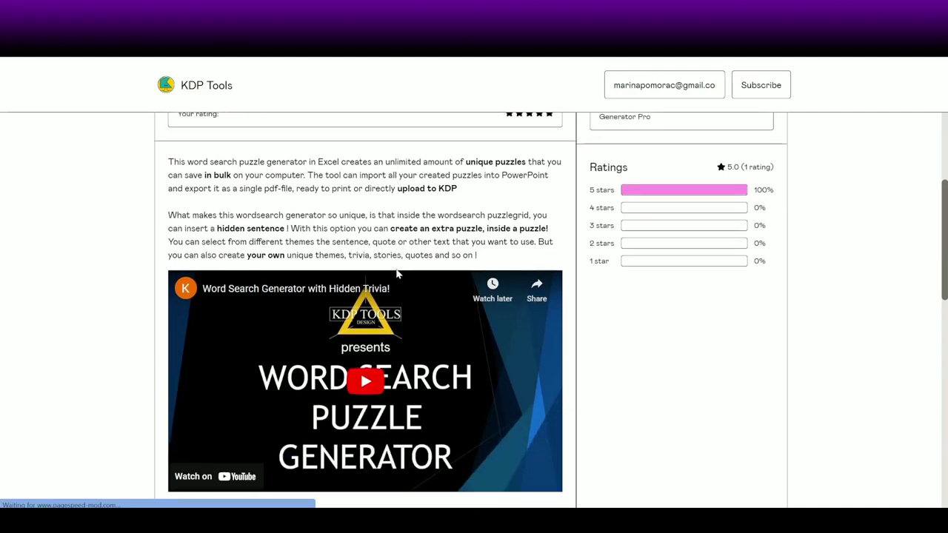
scroll(397, 273, down, 12)
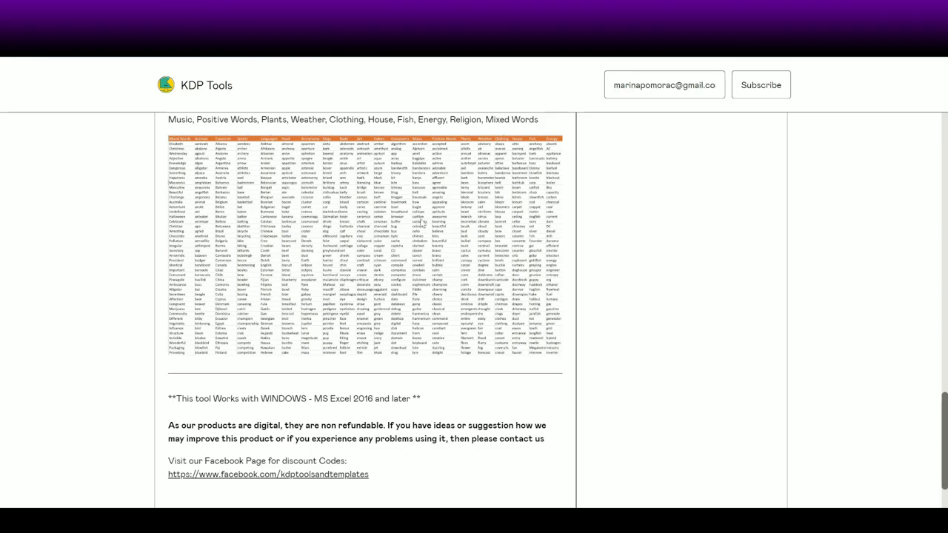
scroll(407, 235, up, 8)
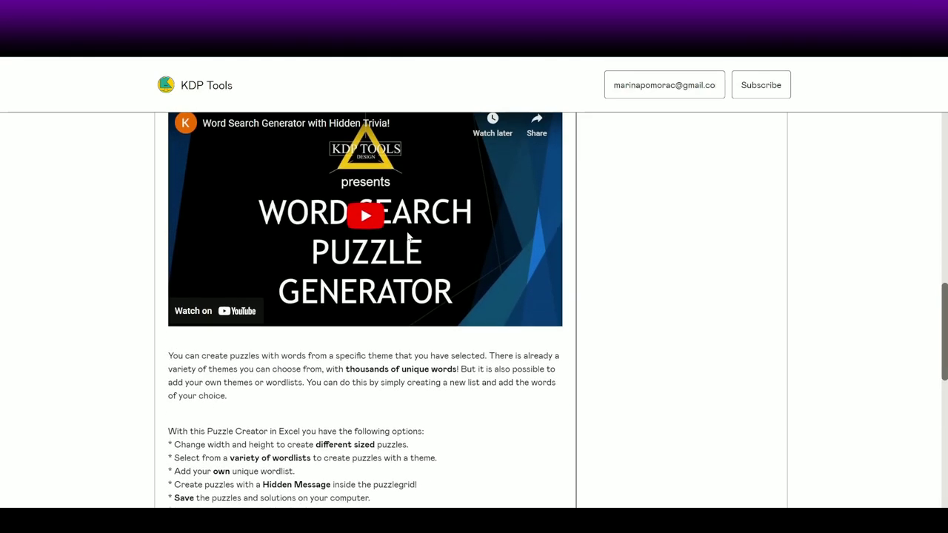
scroll(407, 236, up, 2)
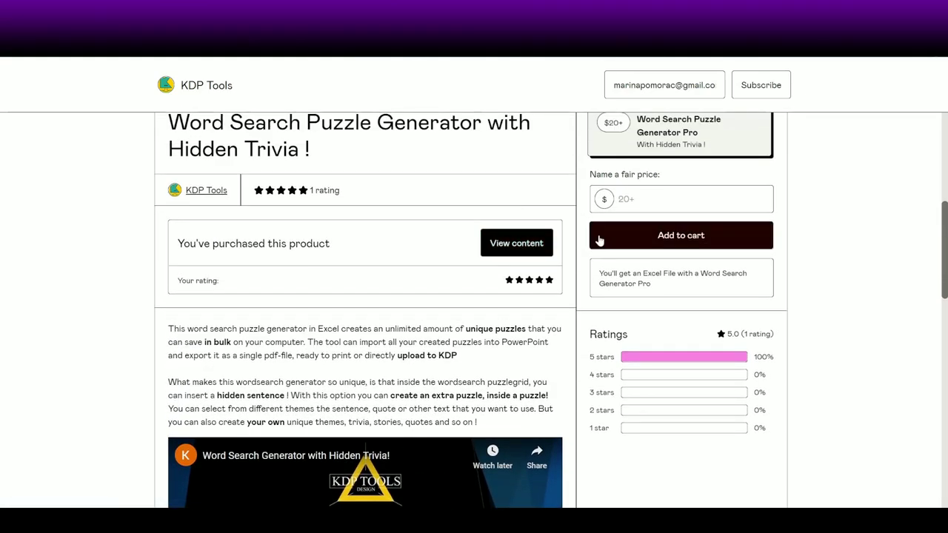
scroll(556, 208, up, 2)
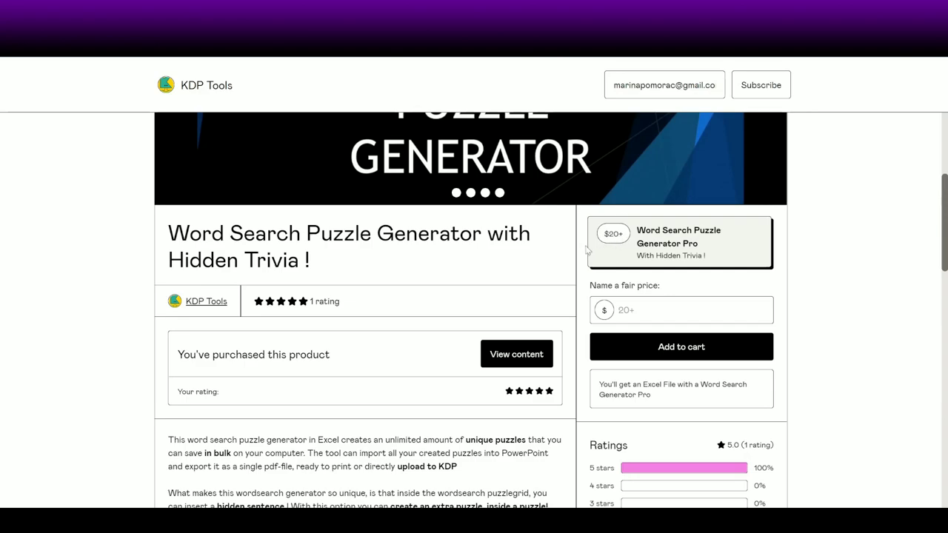
scroll(404, 271, up, 2)
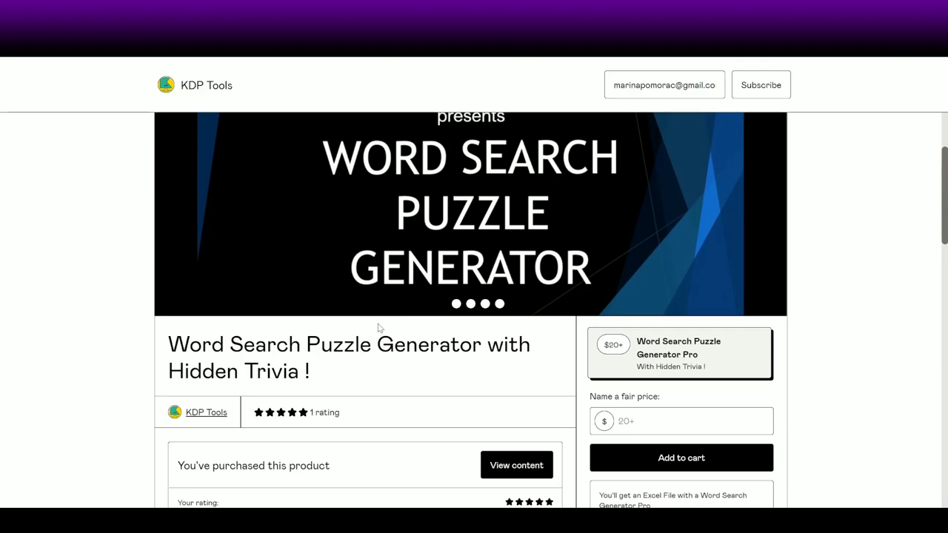
scroll(471, 297, up, 1)
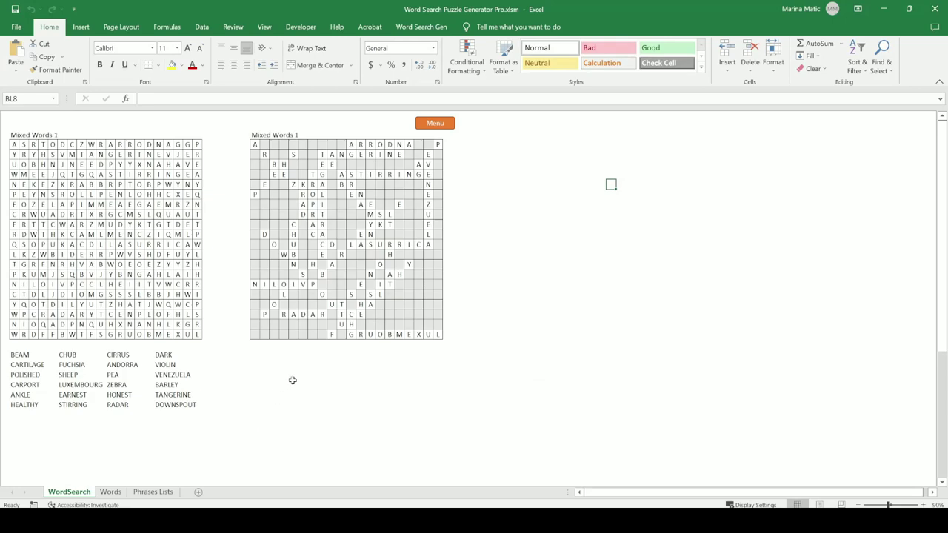
In the Word Search Puzzle Generator Pro workbook in Excel, open the Words Search Puzzles Generator dialog and reposition it over the sheet.
click(430, 130)
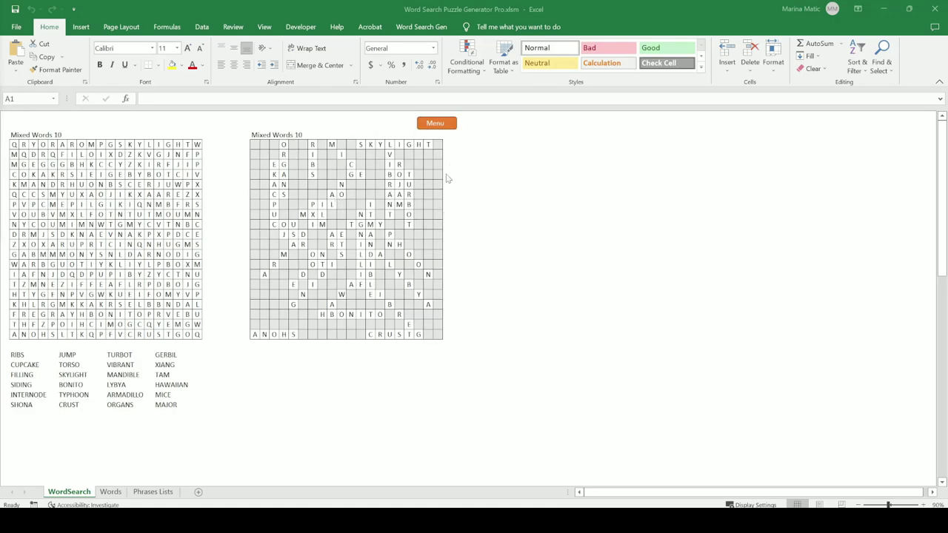
click(448, 124)
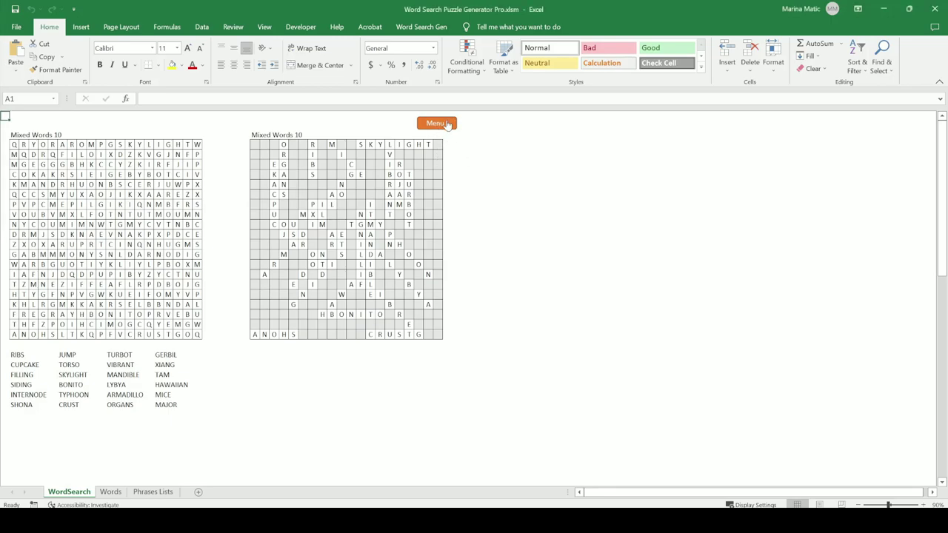
mouse_move(469, 127)
mouse_down()
mouse_move(466, 198)
mouse_move(469, 133)
mouse_move(460, 119)
mouse_up()
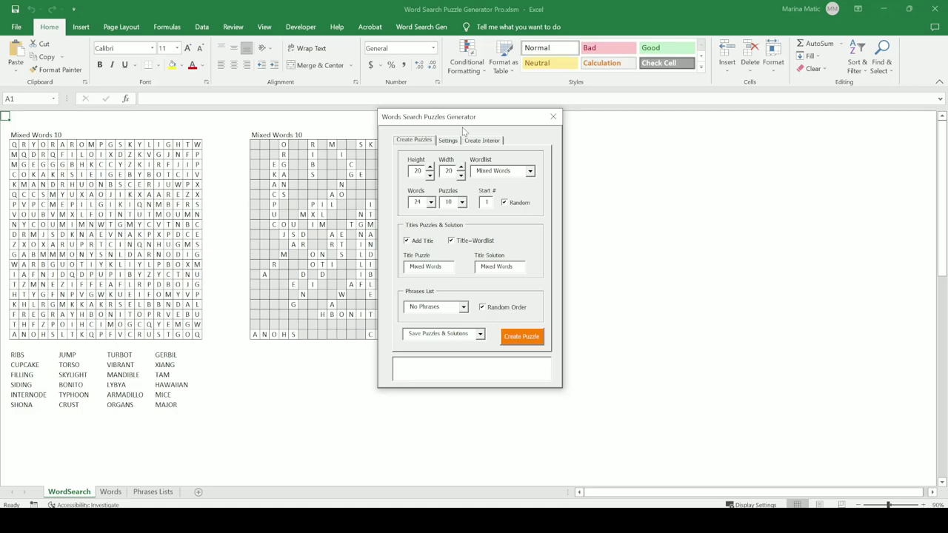
mouse_move(465, 122)
mouse_down()
mouse_move(480, 128)
mouse_move(464, 126)
mouse_up()
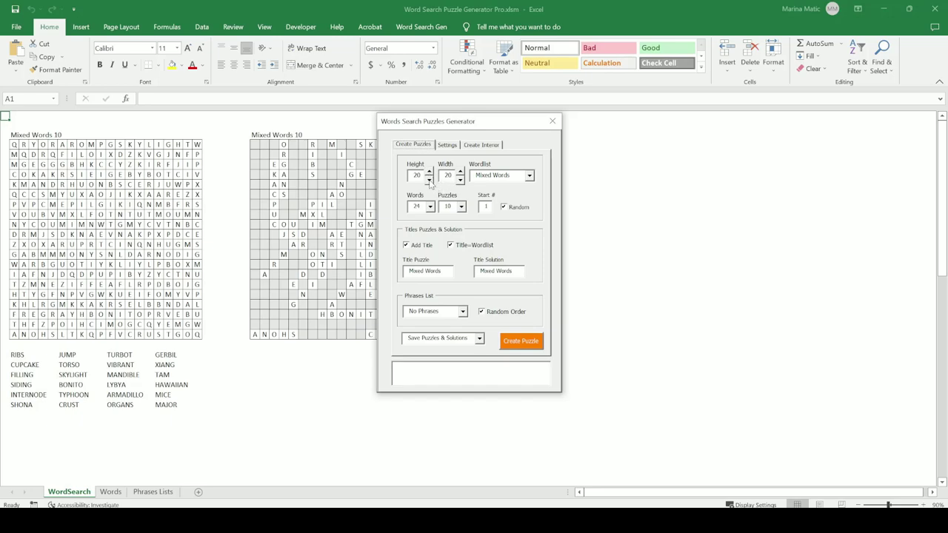
Set the word search puzzle width to 16, keep the height at 20 and choose the Animals wordlist.
click(459, 180)
click(460, 180)
click(460, 180)
click(429, 171)
click(428, 180)
click(529, 175)
mouse_move(530, 195)
mouse_down()
mouse_move(530, 226)
mouse_move(534, 202)
mouse_up()
click(498, 193)
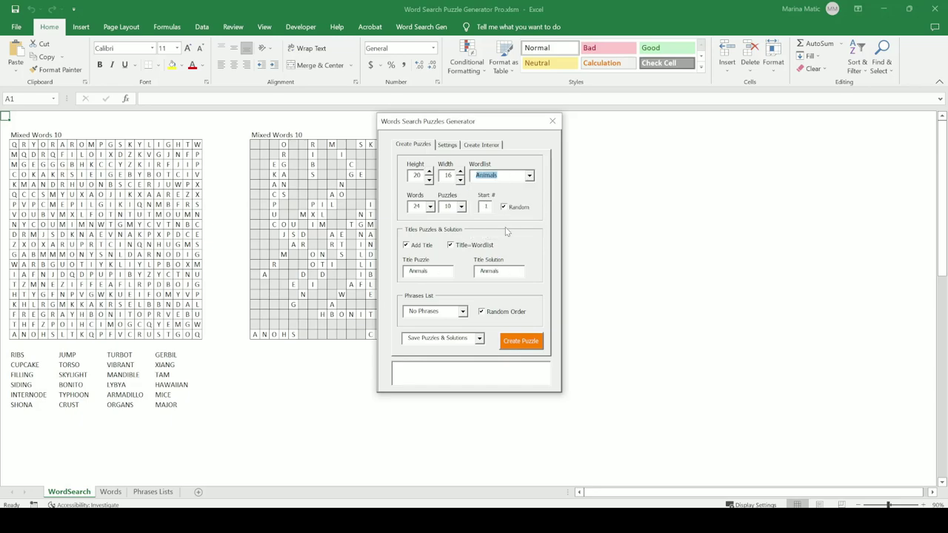
click(431, 271)
Try the Positive Quotes phrases list, look over the other phrase options and return the choice to No Phrases.
click(462, 312)
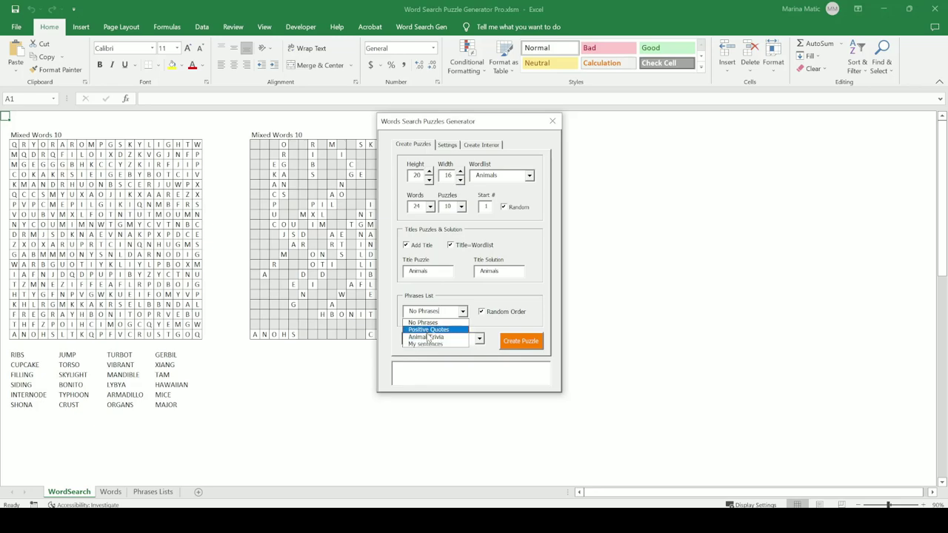
click(447, 331)
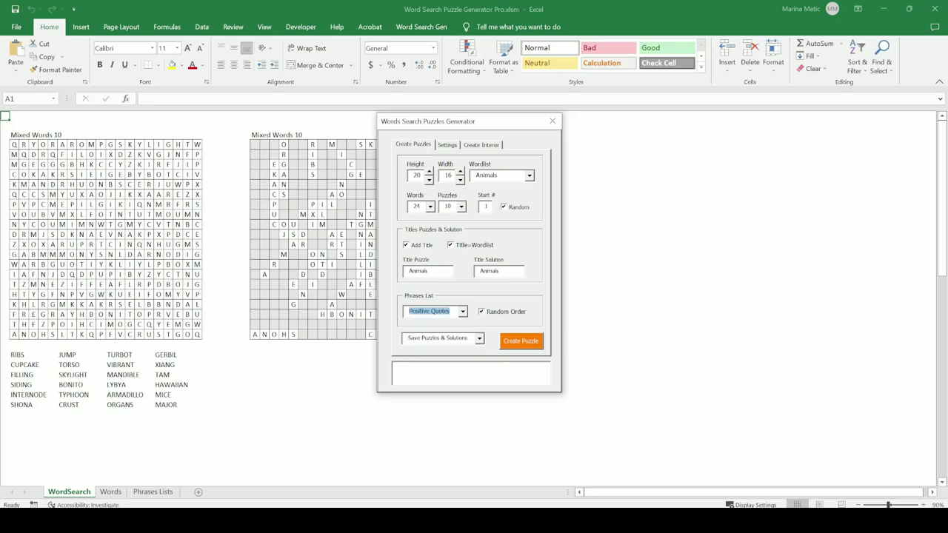
click(463, 314)
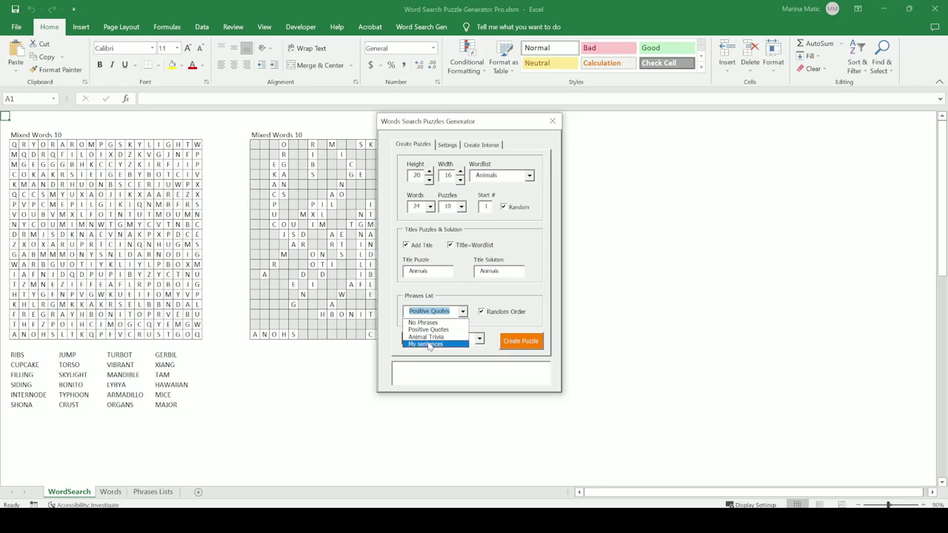
click(462, 312)
click(462, 312)
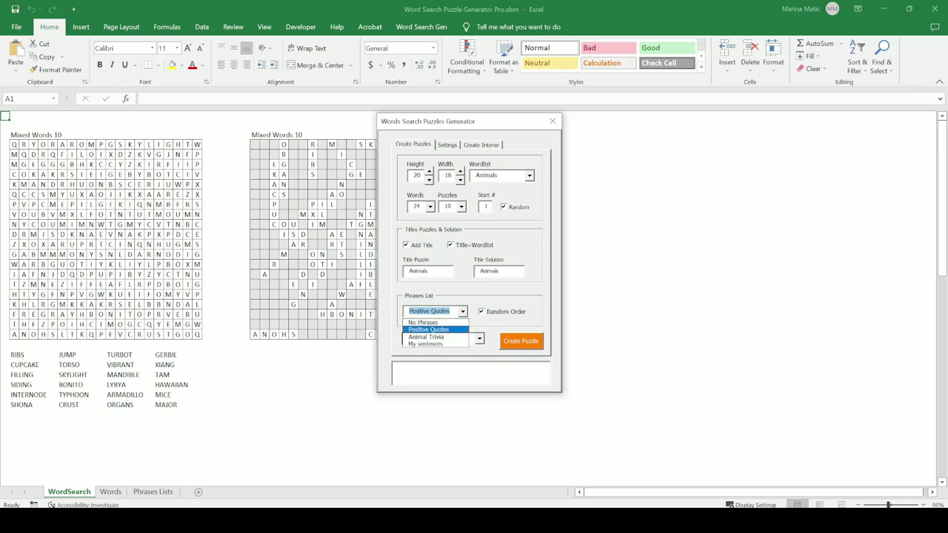
click(448, 322)
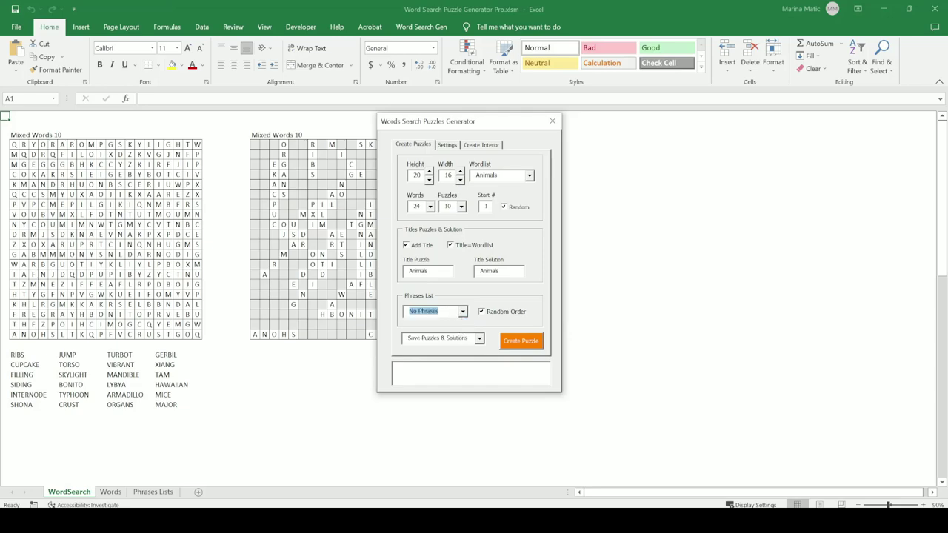
Create 10 Animals word search puzzles with solutions at height 20 and width 16, dismissing each processing pause.
click(514, 340)
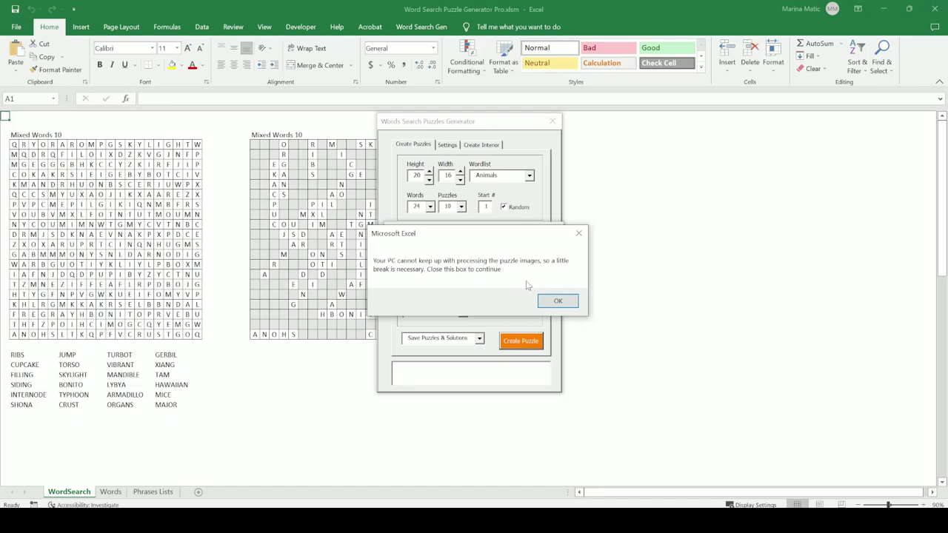
drag(511, 245, 507, 315)
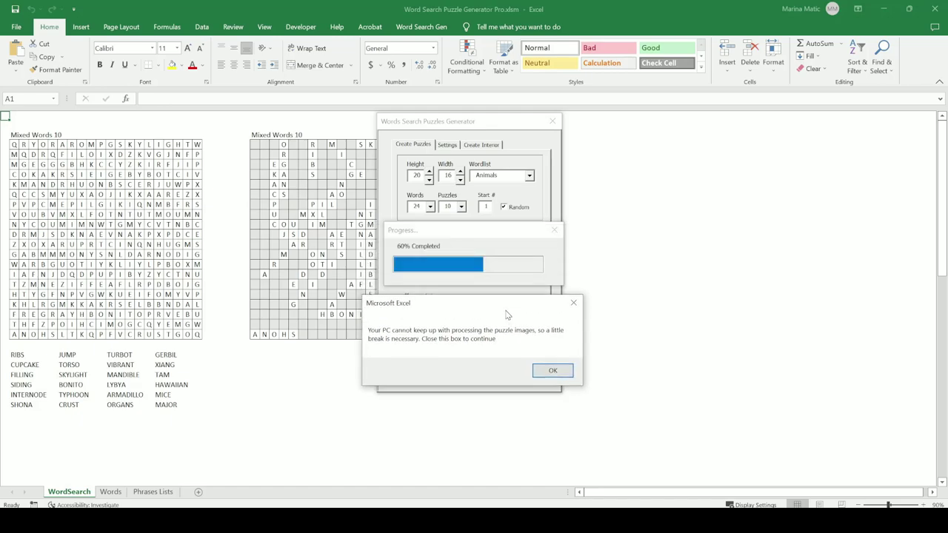
click(552, 370)
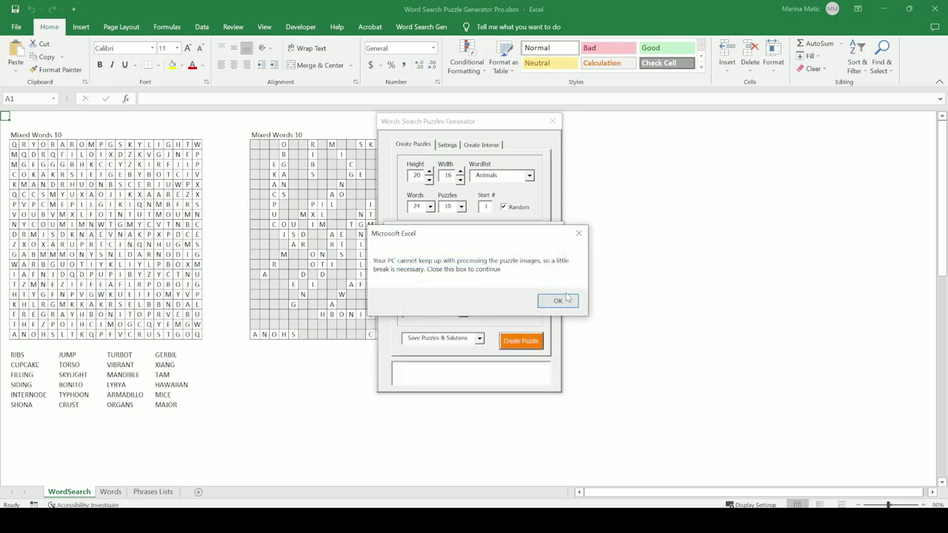
click(565, 304)
click(565, 303)
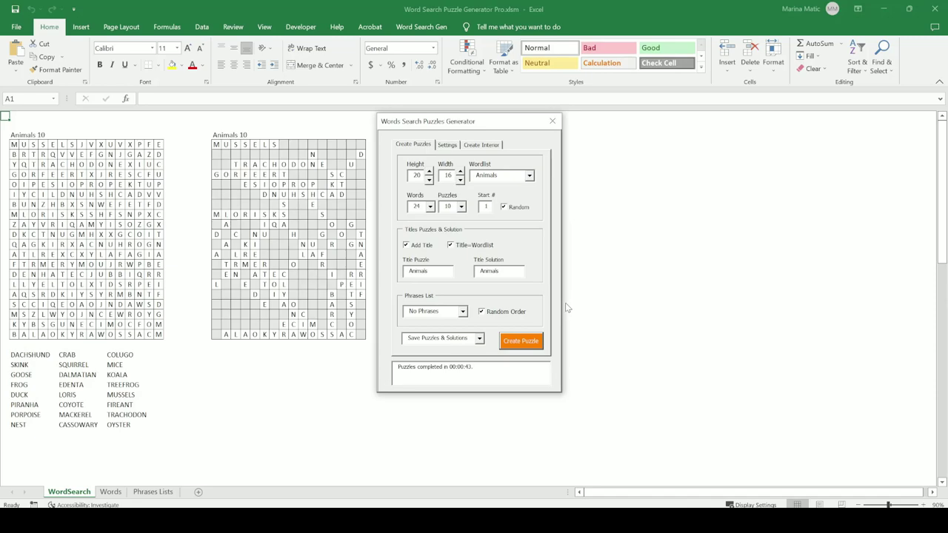
Review the generator's images directory, solution colour choices and puzzle generator speed, leaving the solution colour on Red.
click(448, 145)
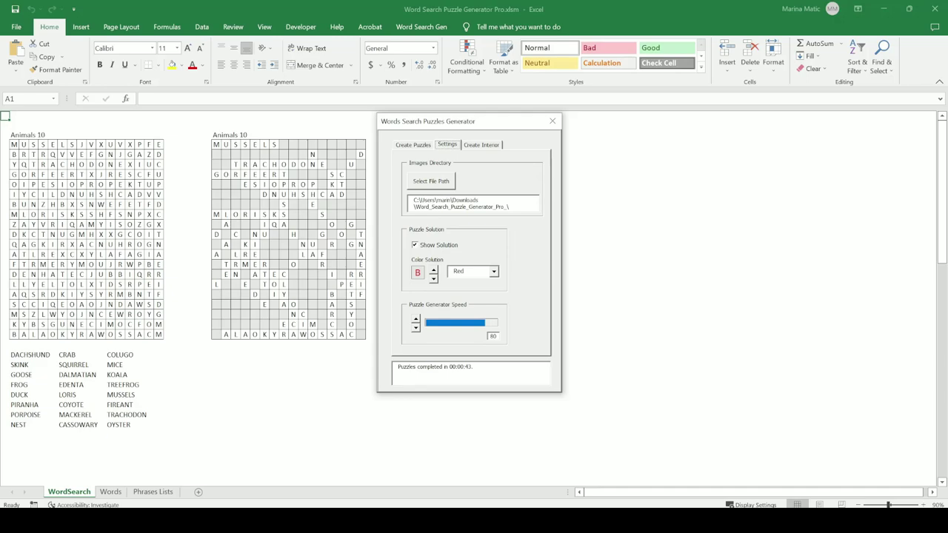
click(494, 271)
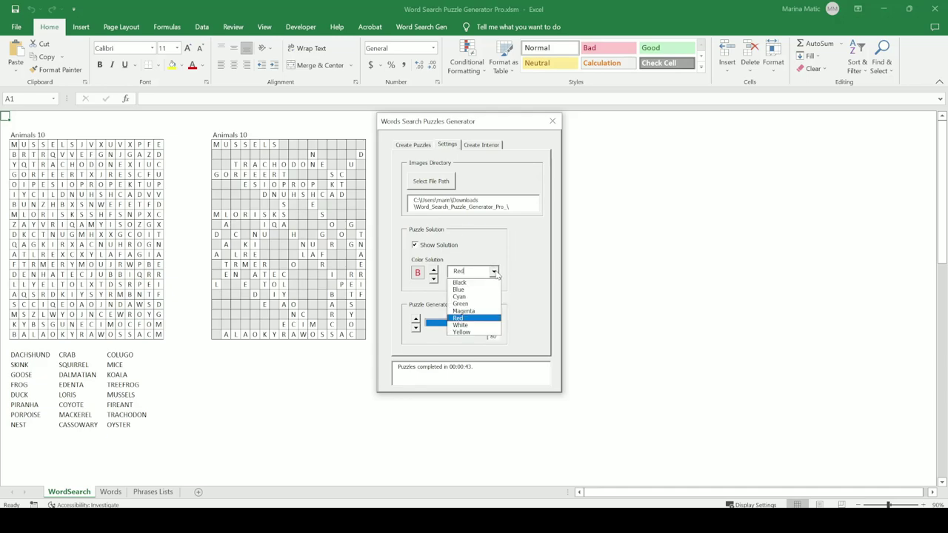
click(497, 276)
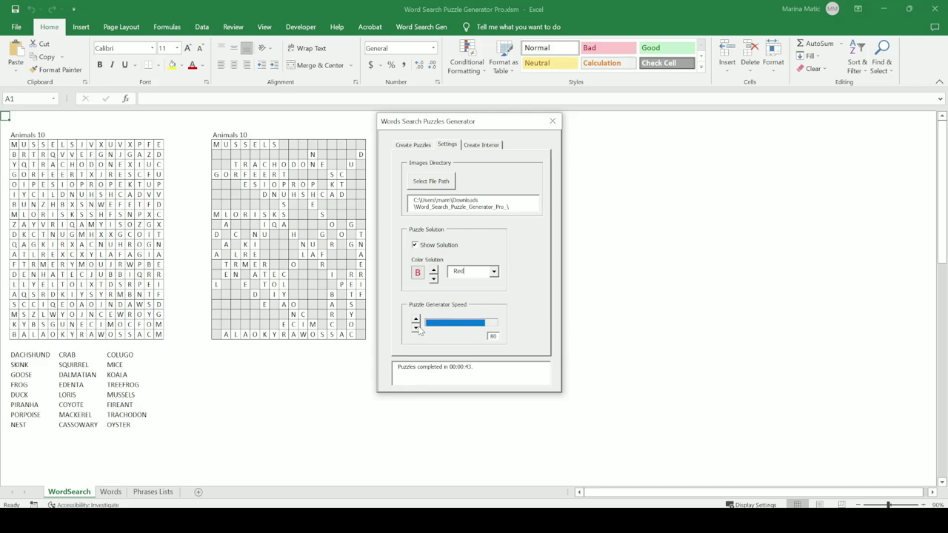
Generate an 8.5 x 11 PowerPoint interior for 10 puzzles starting at number 1, with puzzles and solutions inserted.
click(477, 146)
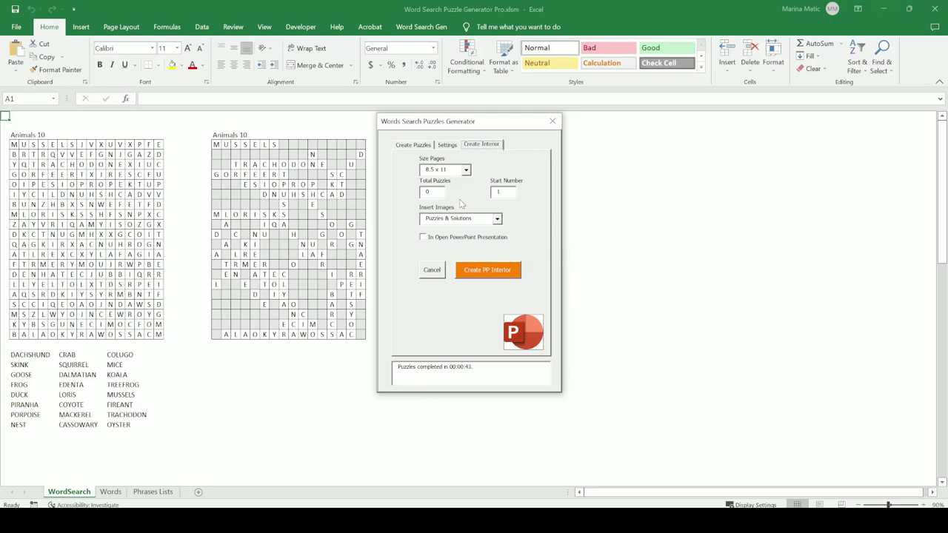
click(422, 146)
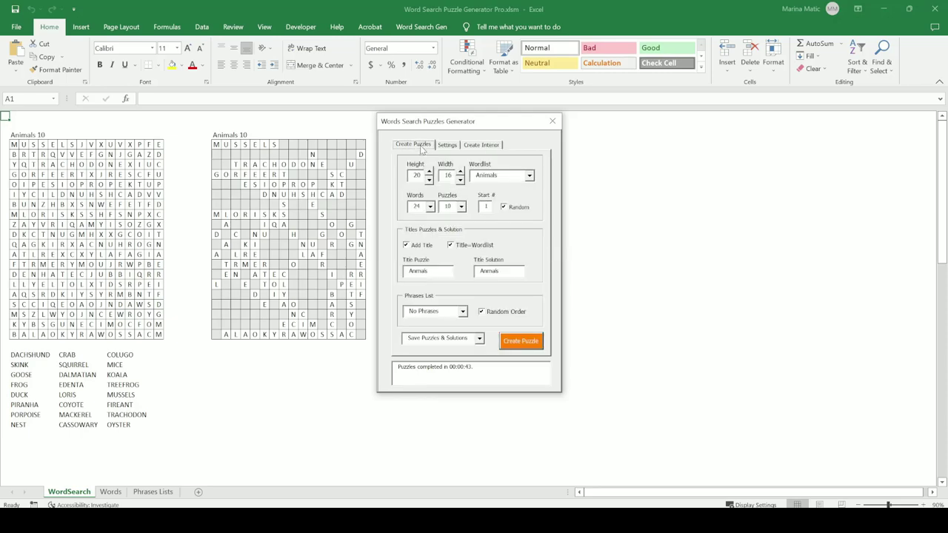
click(475, 146)
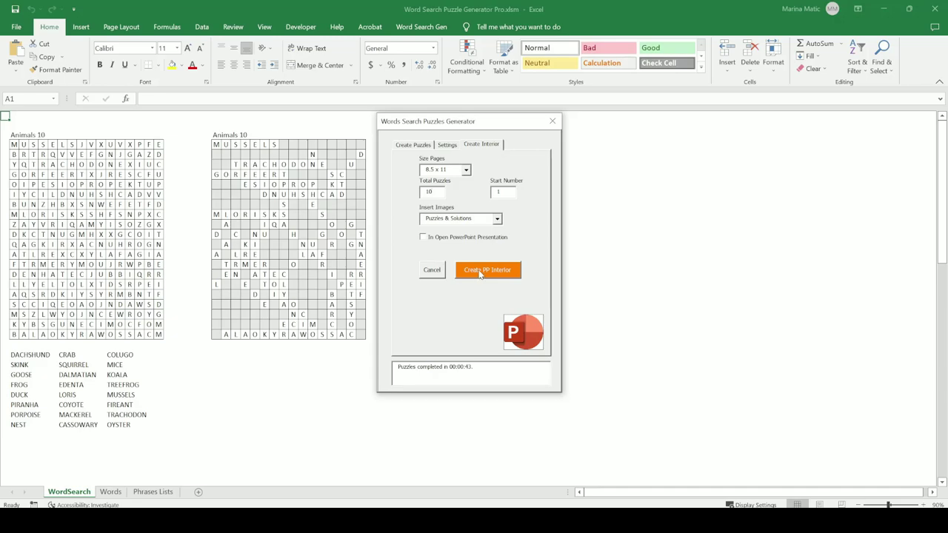
click(478, 271)
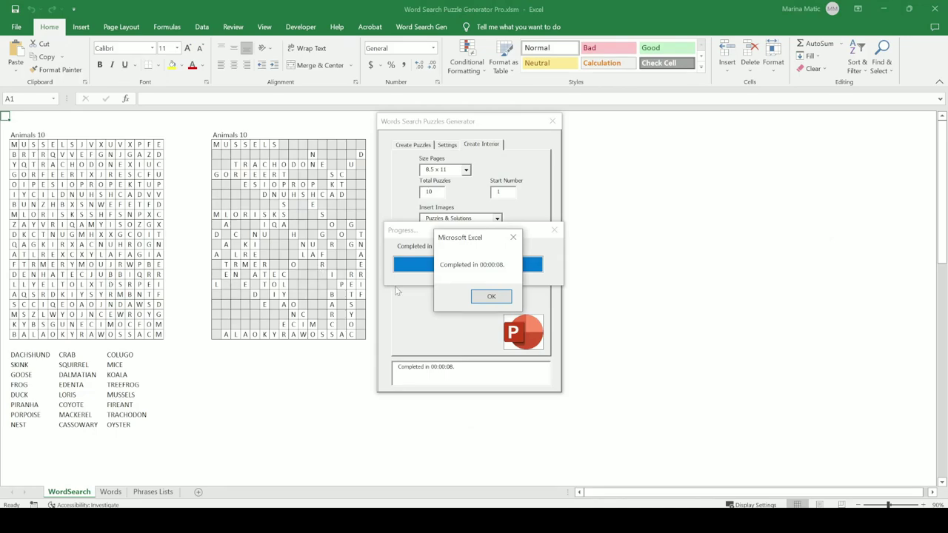
click(483, 299)
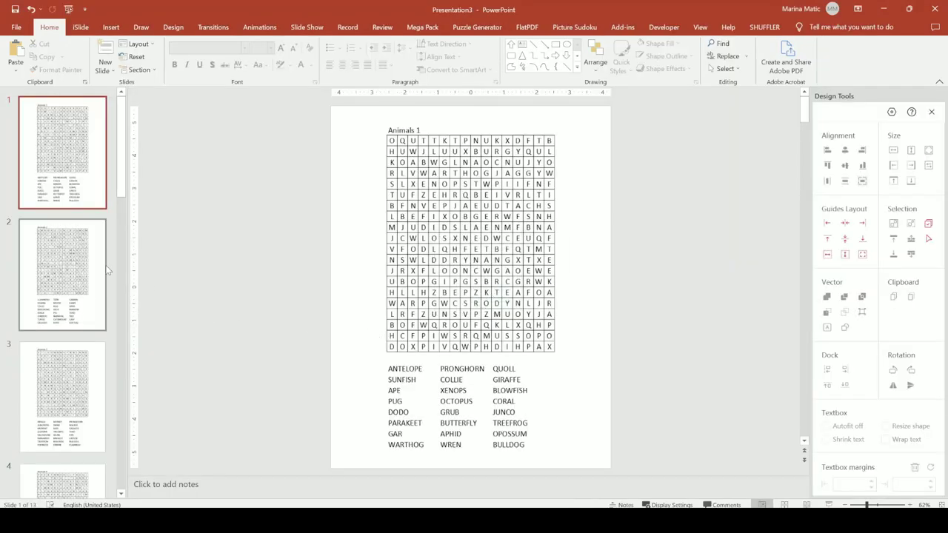
Look through the generated puzzle slides in the presentation, ending on the solutions page at slide 11.
click(92, 325)
click(92, 347)
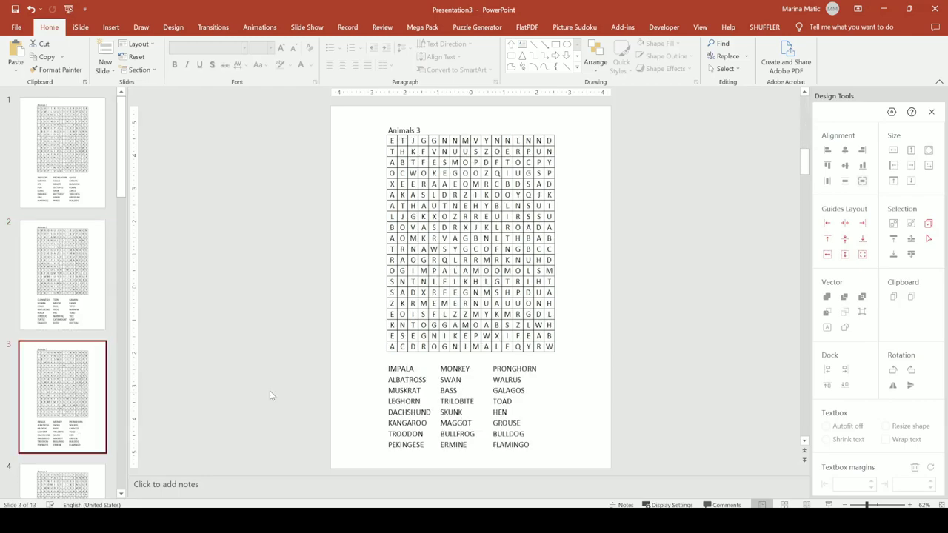
scroll(365, 308, down, 1)
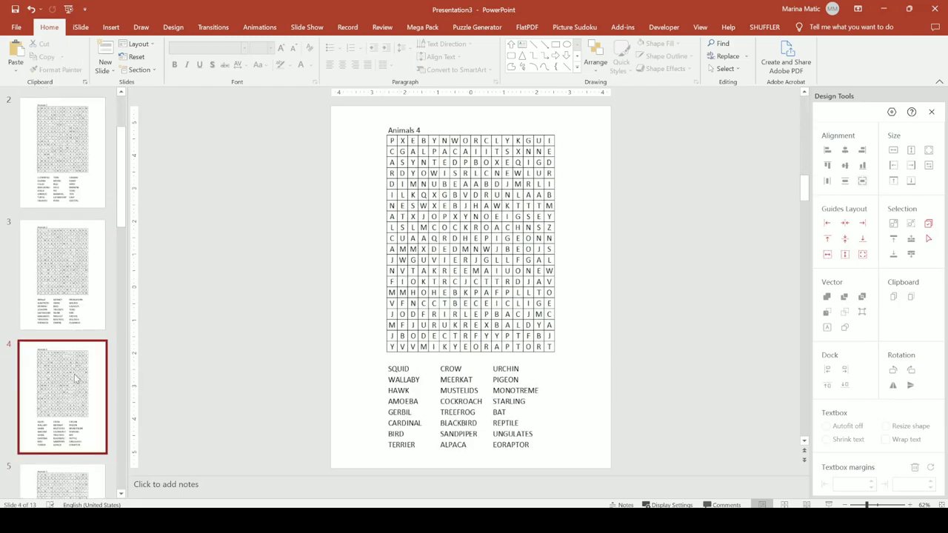
scroll(74, 374, down, 2)
scroll(75, 374, down, 6)
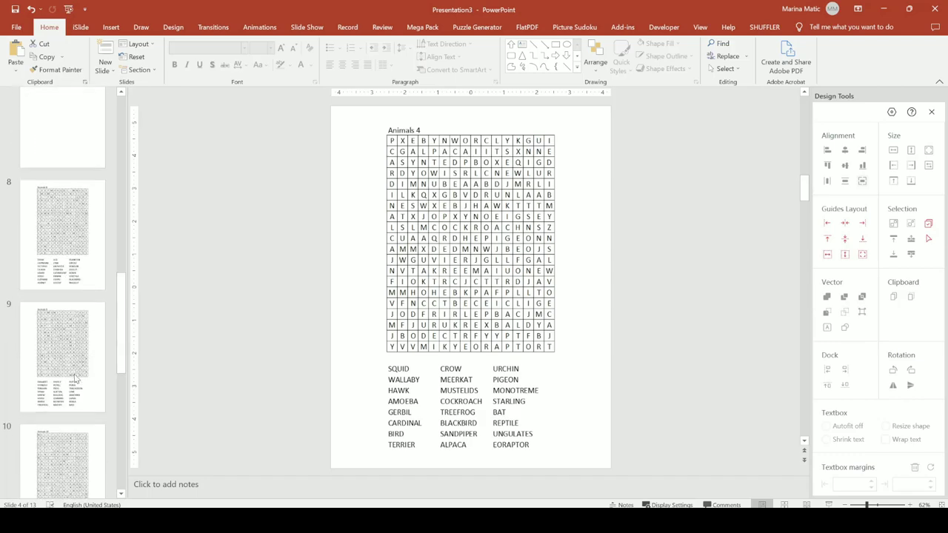
scroll(75, 378, down, 2)
click(87, 255)
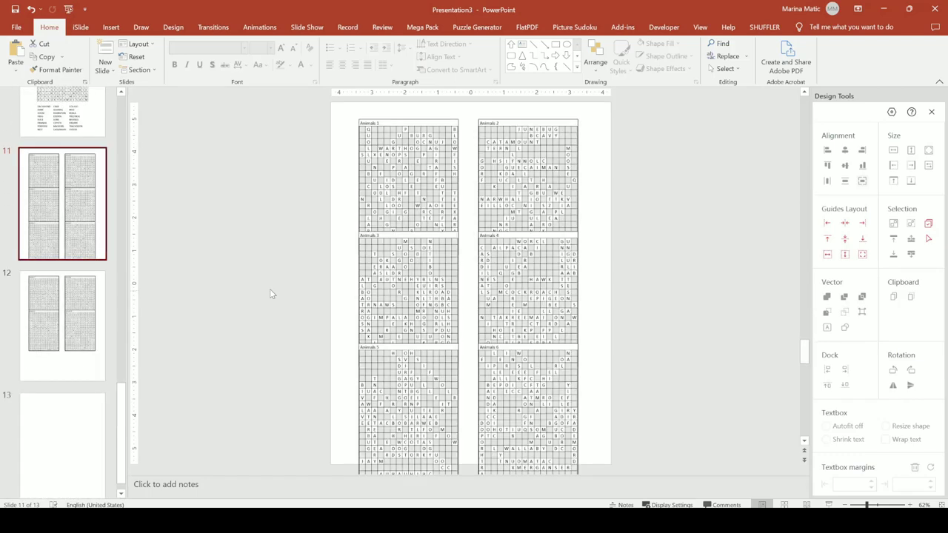
Try shifting the individual Animals solution images around on slide 11.
drag(388, 196, 346, 191)
mouse_move(397, 253)
mouse_down()
mouse_move(400, 270)
mouse_move(400, 249)
mouse_up()
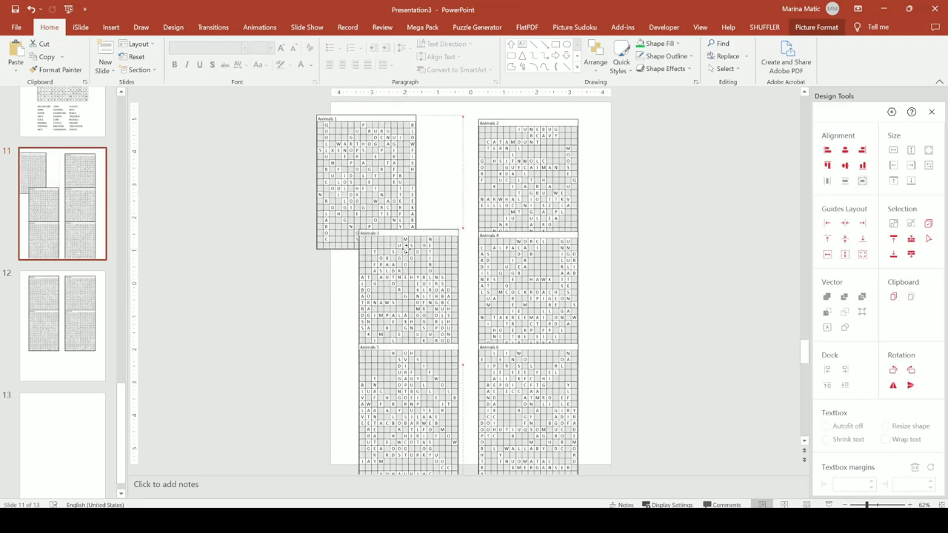
drag(488, 201, 476, 179)
mouse_move(504, 326)
mouse_down()
mouse_move(518, 340)
mouse_move(513, 315)
mouse_up()
mouse_move(518, 363)
mouse_down()
mouse_move(508, 321)
mouse_move(509, 352)
mouse_move(519, 350)
mouse_up()
View the solutions on slide 12, switch back to Excel and review the generator's settings, puzzle creation and interior options.
click(82, 309)
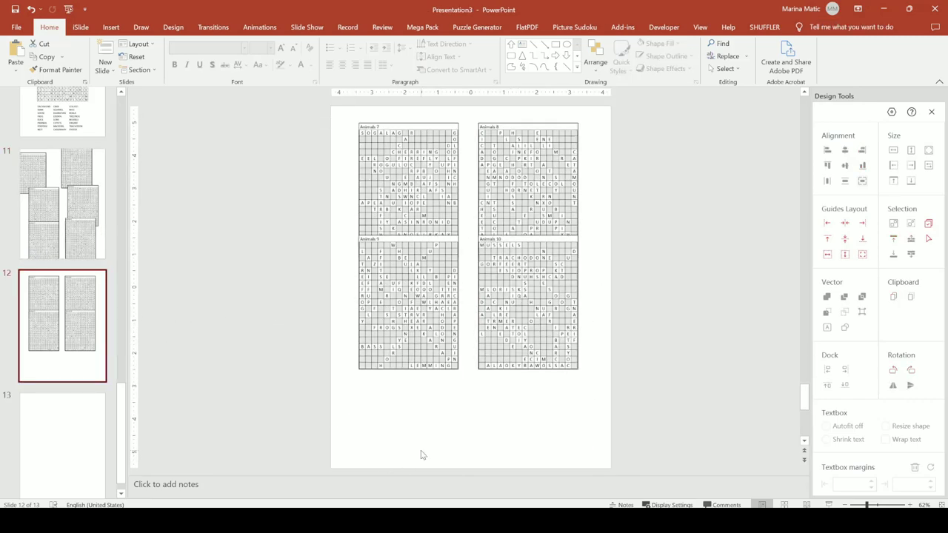
mouse_move(565, 521)
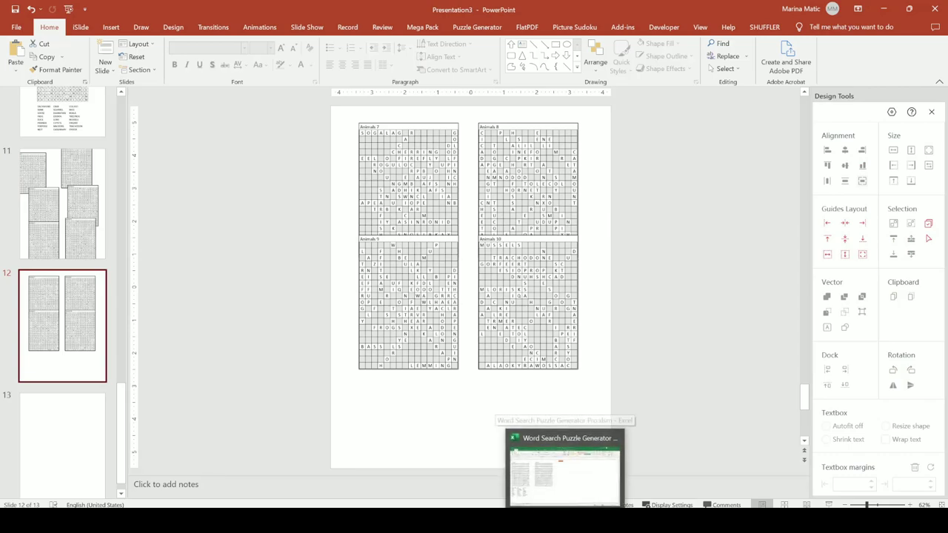
click(562, 473)
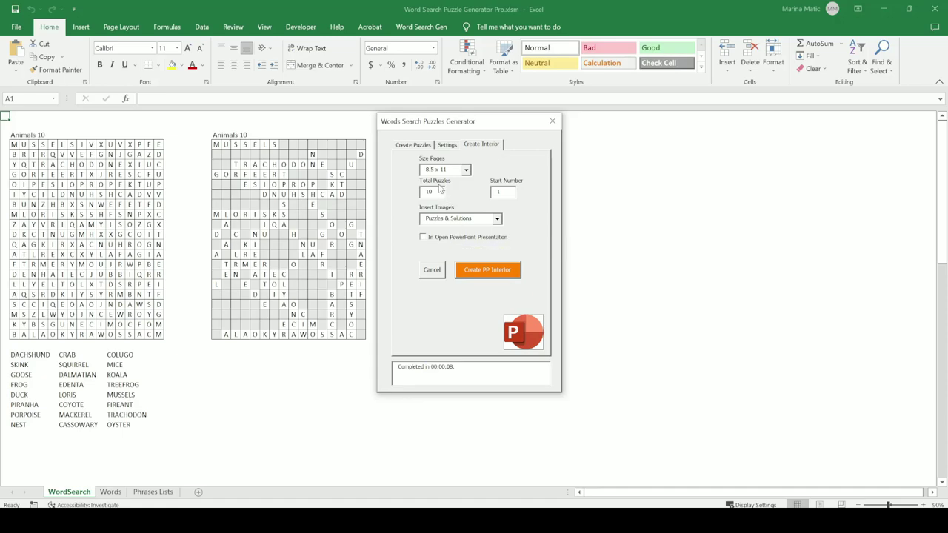
click(445, 149)
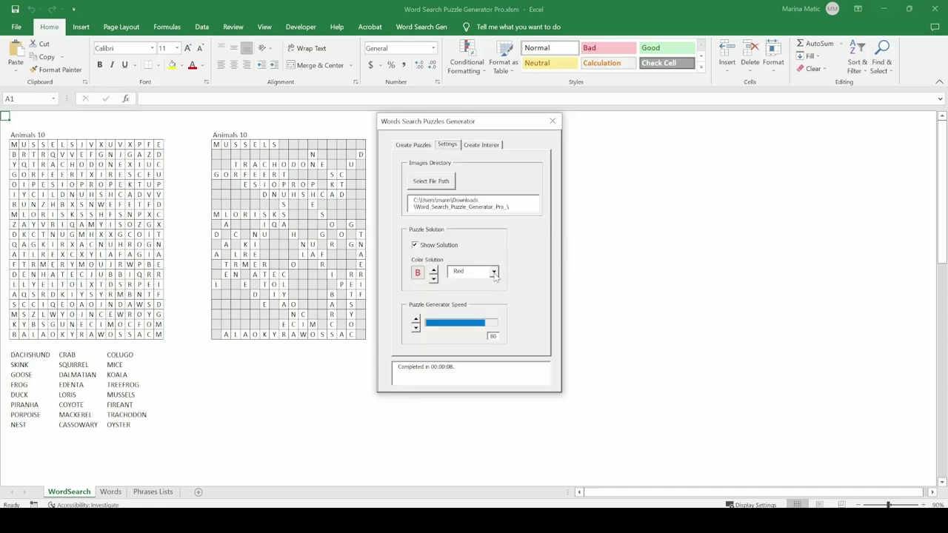
click(422, 145)
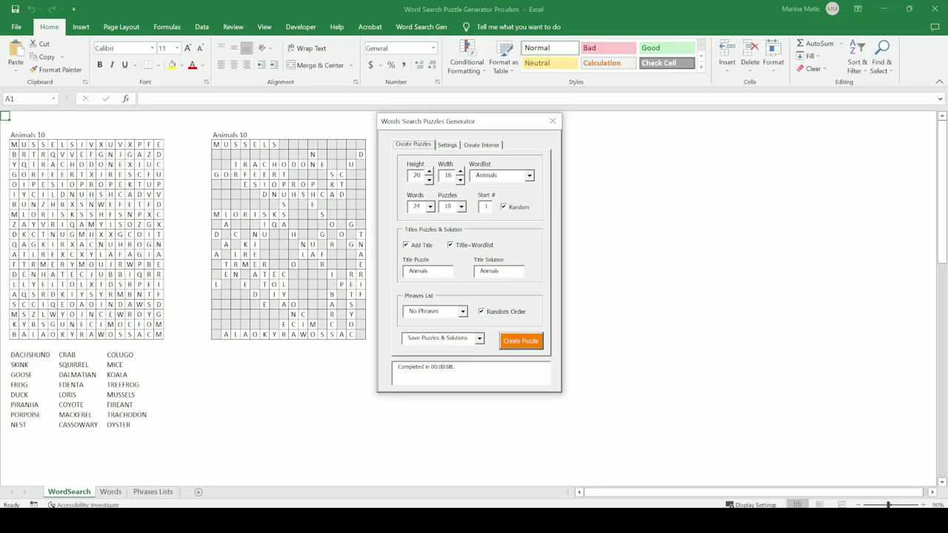
click(453, 145)
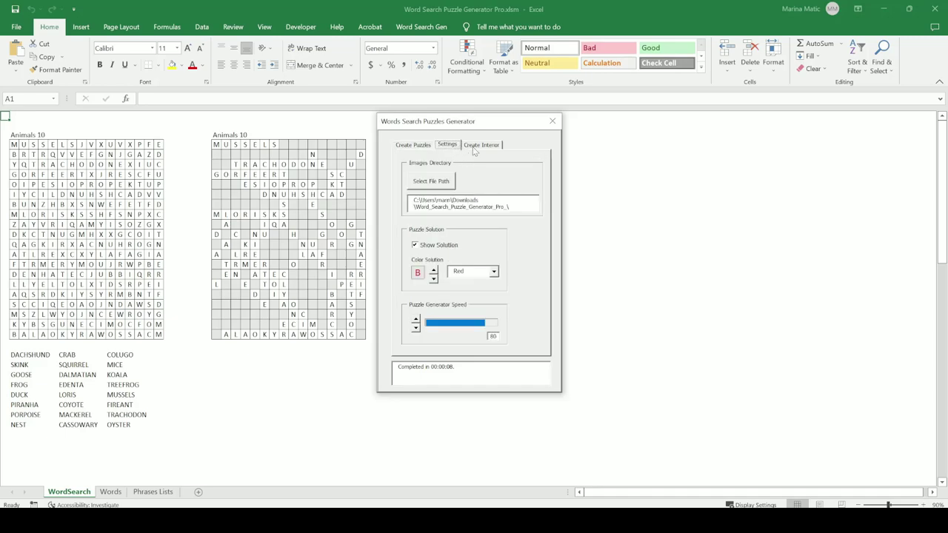
click(476, 147)
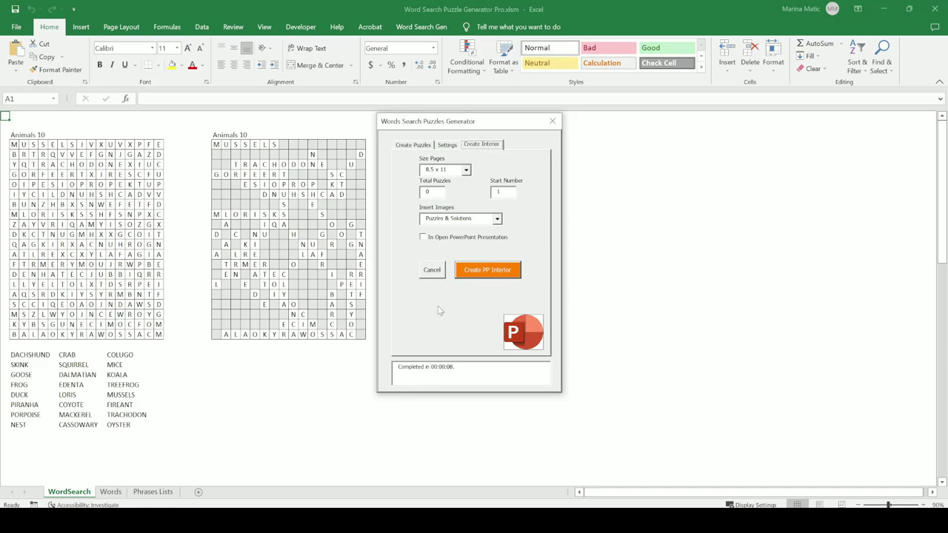
Switch to Presentation3 in PowerPoint and space the Animals 7 to 10 solutions on slide 12 into a two-by-two layout.
click(455, 527)
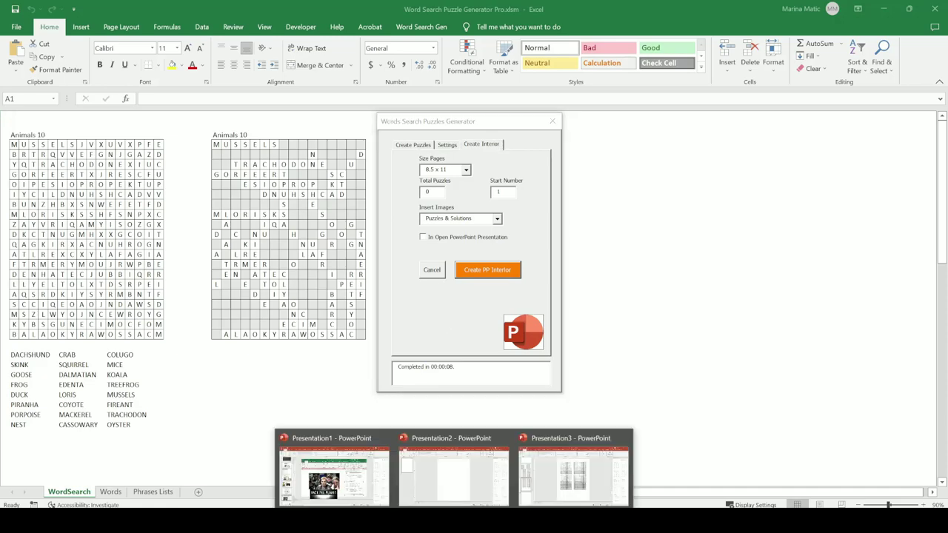
click(535, 471)
drag(429, 322, 435, 393)
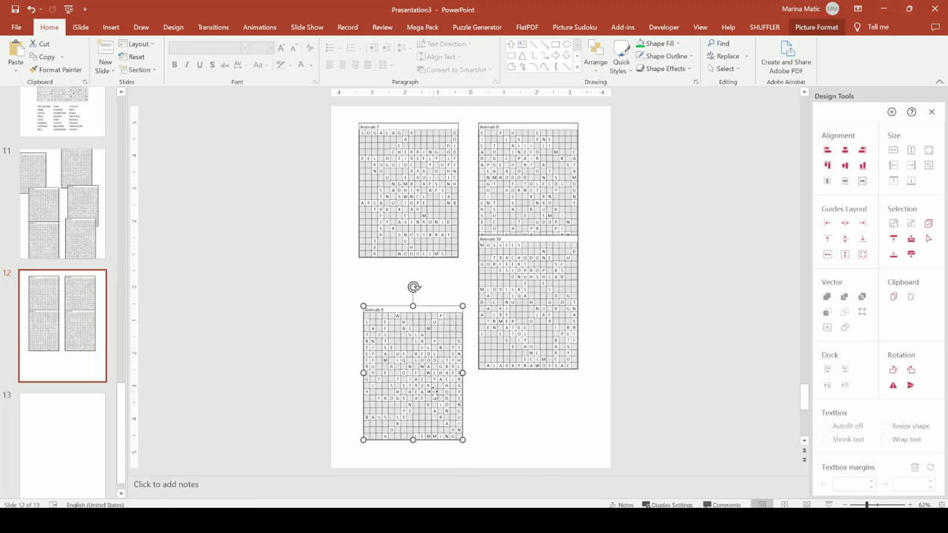
drag(356, 202, 360, 218)
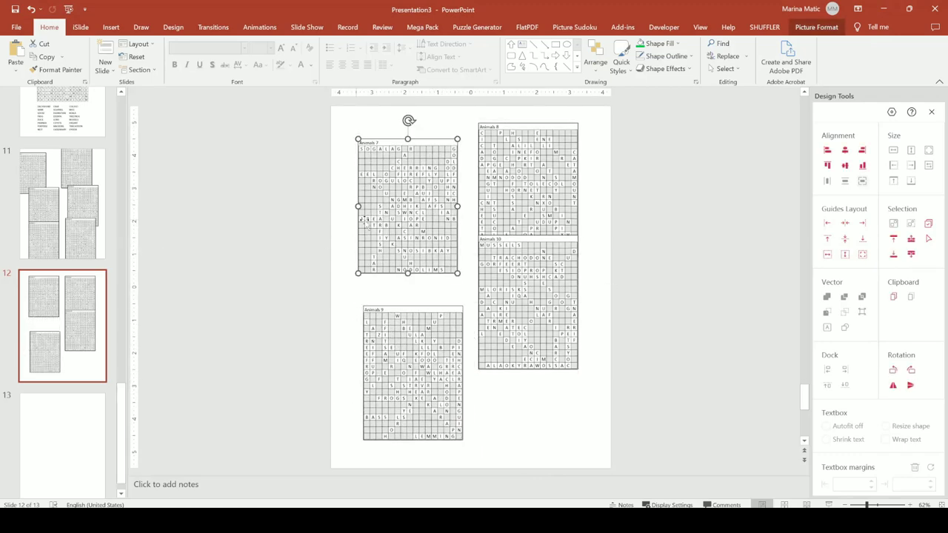
drag(488, 258, 492, 319)
drag(507, 245, 507, 265)
drag(530, 362, 530, 372)
Arrange the Animals 1 to 4 solutions on slide 11 in a two-by-two layout and remove the Animals 5 and 6 images.
click(72, 189)
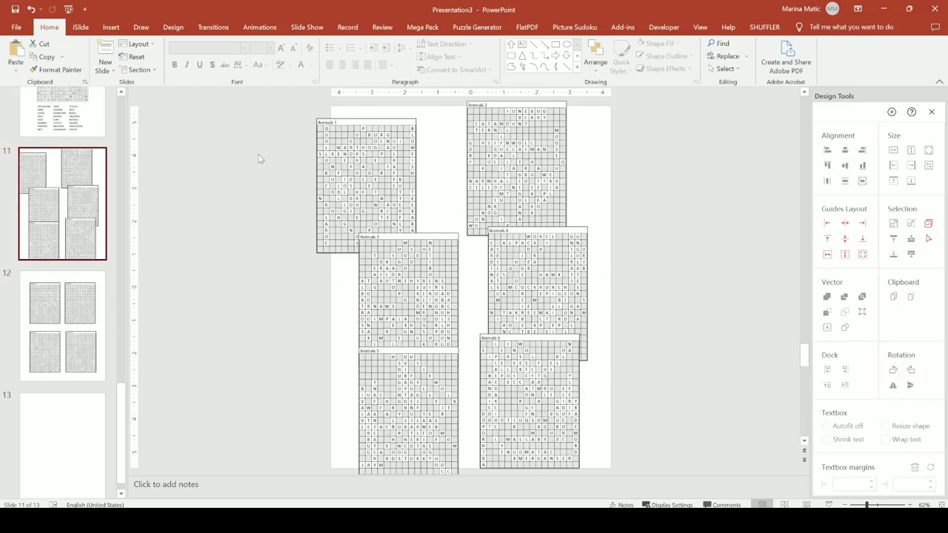
drag(374, 138, 424, 148)
drag(519, 148, 531, 172)
click(428, 252)
drag(428, 251, 438, 300)
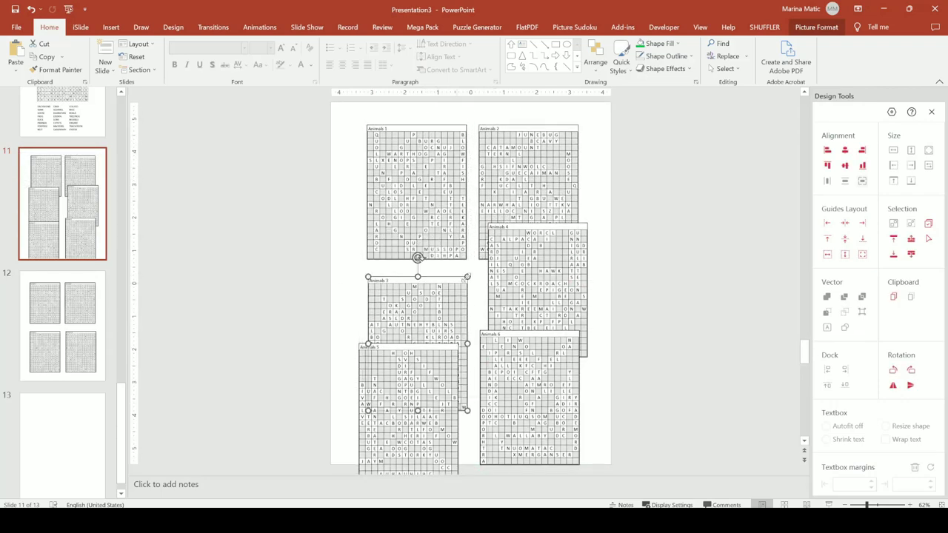
drag(513, 244, 501, 285)
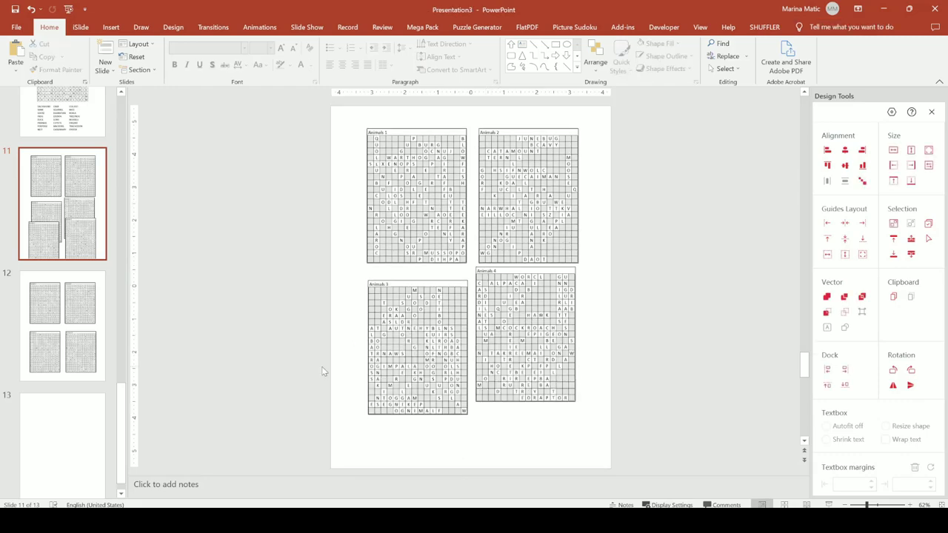
Move the blank slide 13 between the two solutions slides so it becomes slide 12.
click(84, 339)
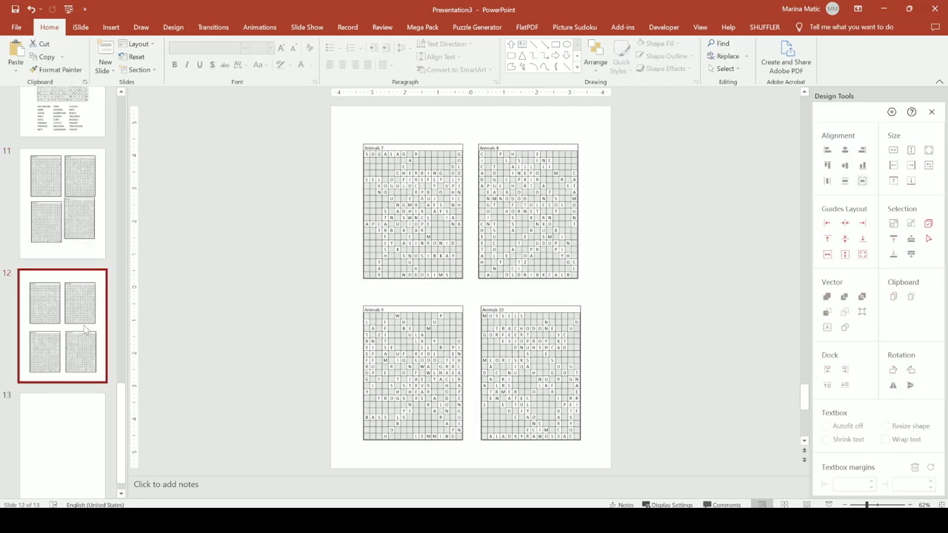
click(76, 416)
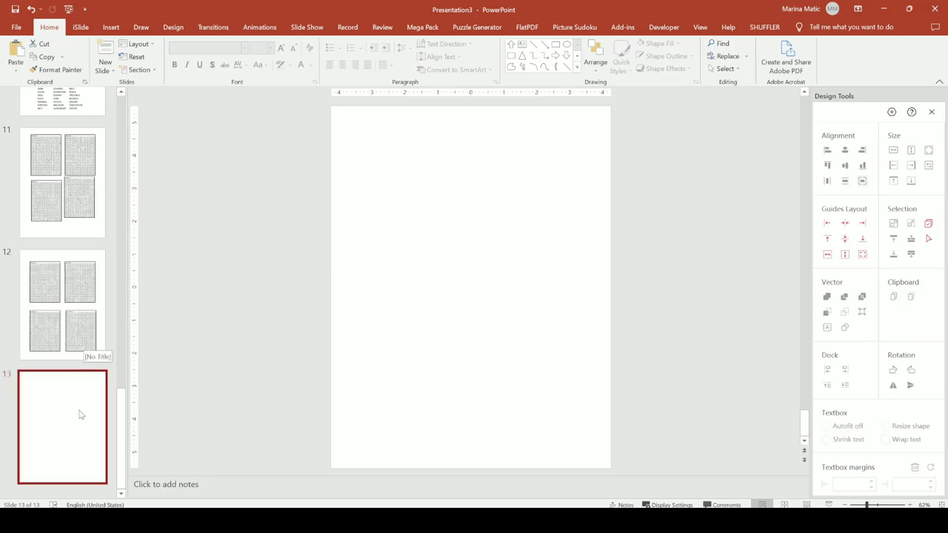
drag(81, 414, 96, 248)
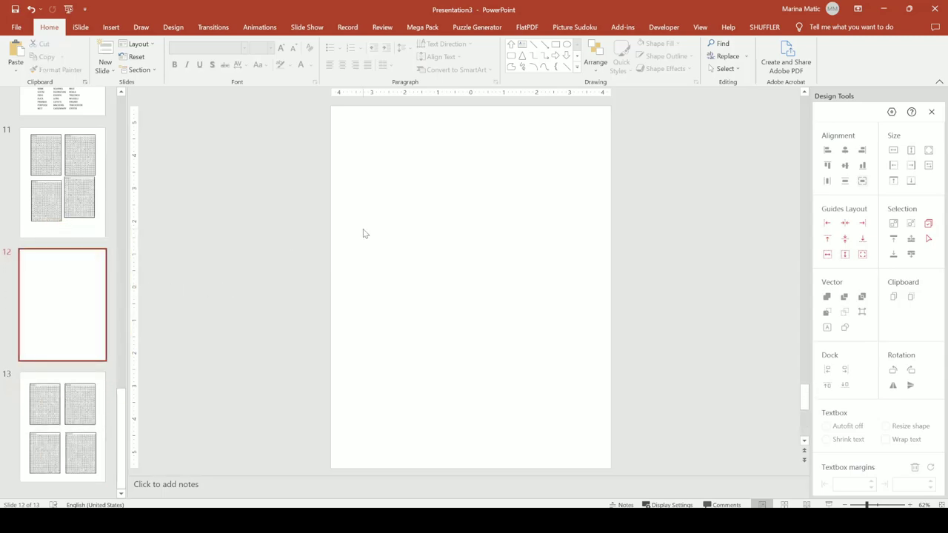